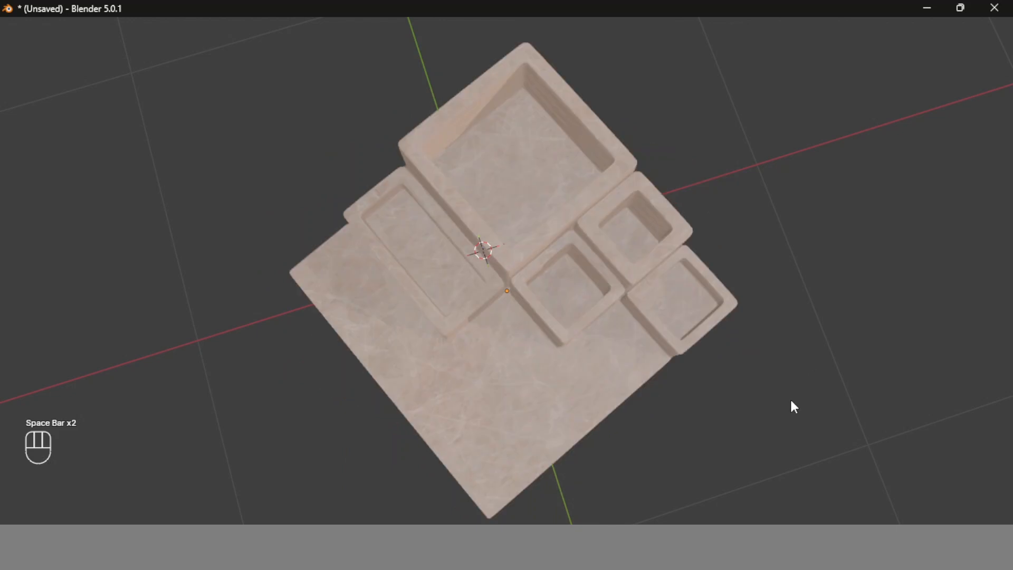
pyautogui.moveTo(782, 441); pyautogui.dragTo(746, 305, button='middle')
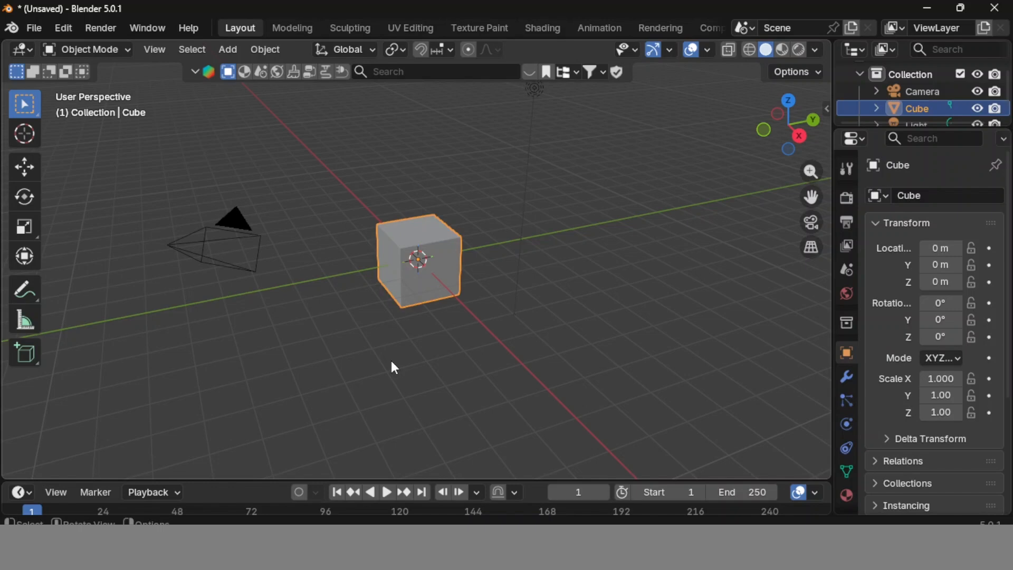
# Delete all the default scene objects: the camera, the cube and the light.
pyautogui.press('a')
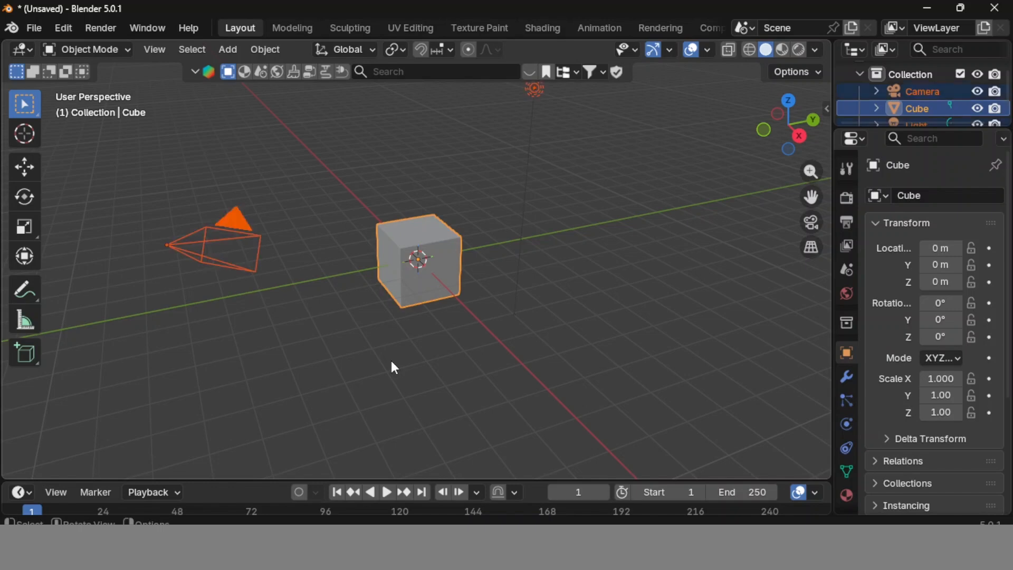
pyautogui.press('x')
pyautogui.click(394, 365)
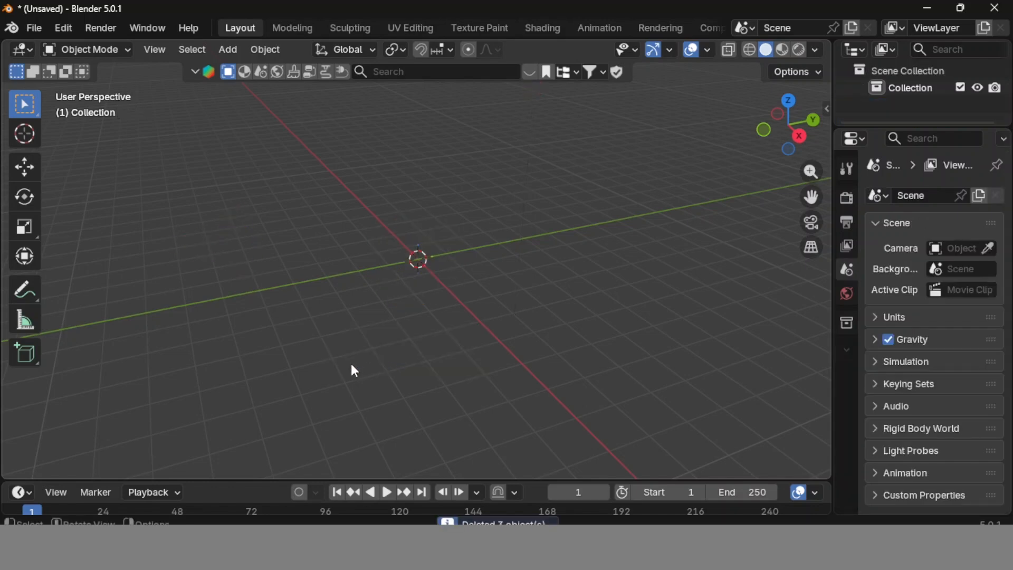
# Add a cube mesh at the origin and flatten it along Z to a scale of about 0.10.
pyautogui.moveTo(352, 366); pyautogui.dragTo(497, 334, button='middle')
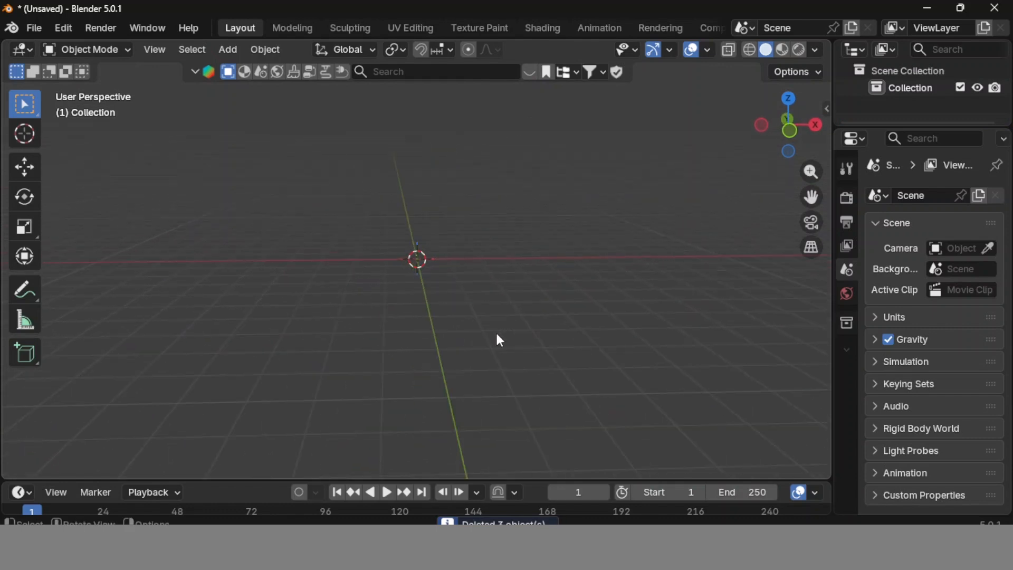
pyautogui.hotkey('shift', 'a')
pyautogui.moveTo(459, 200)
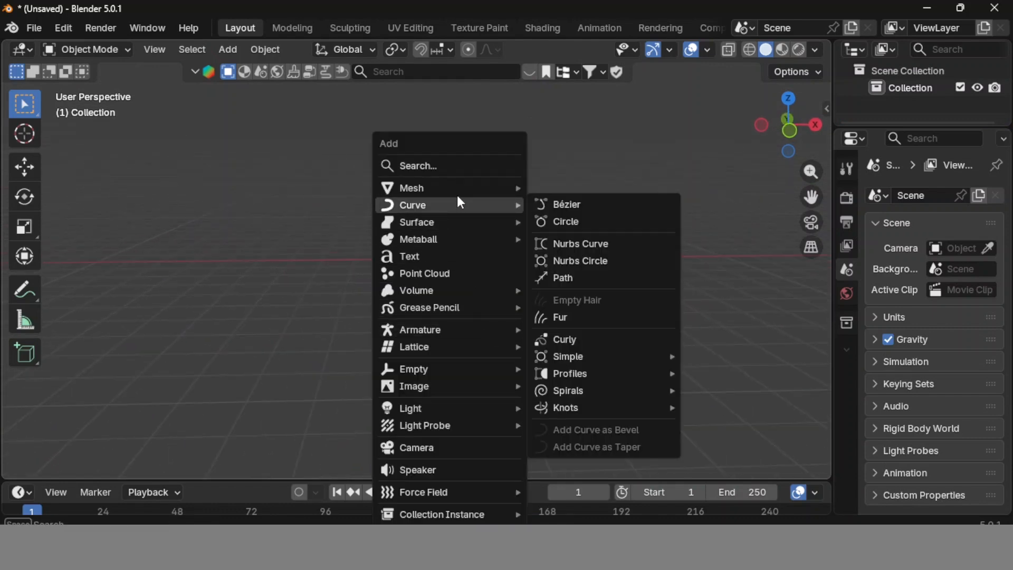
pyautogui.click(557, 206)
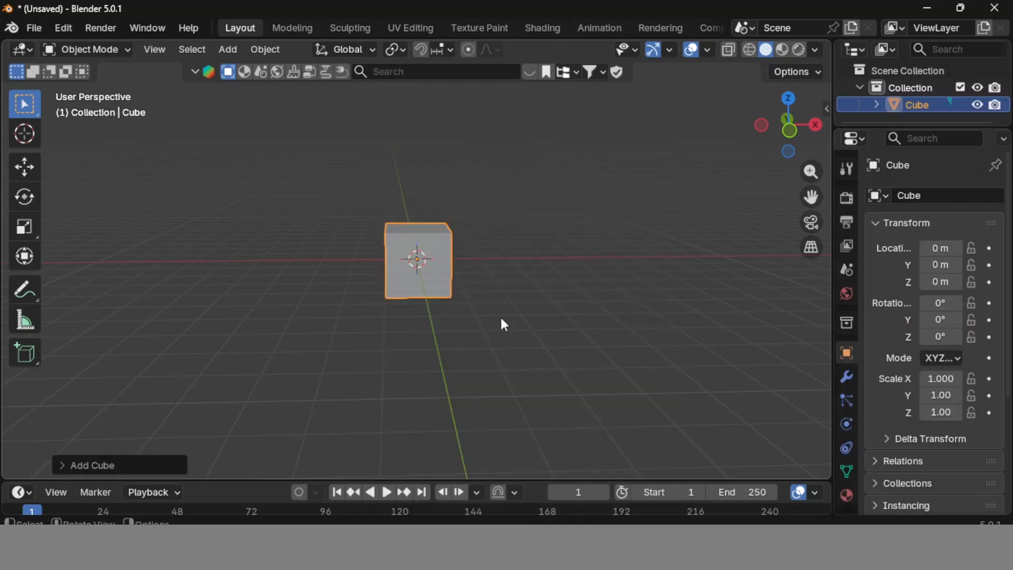
pyautogui.press('s')
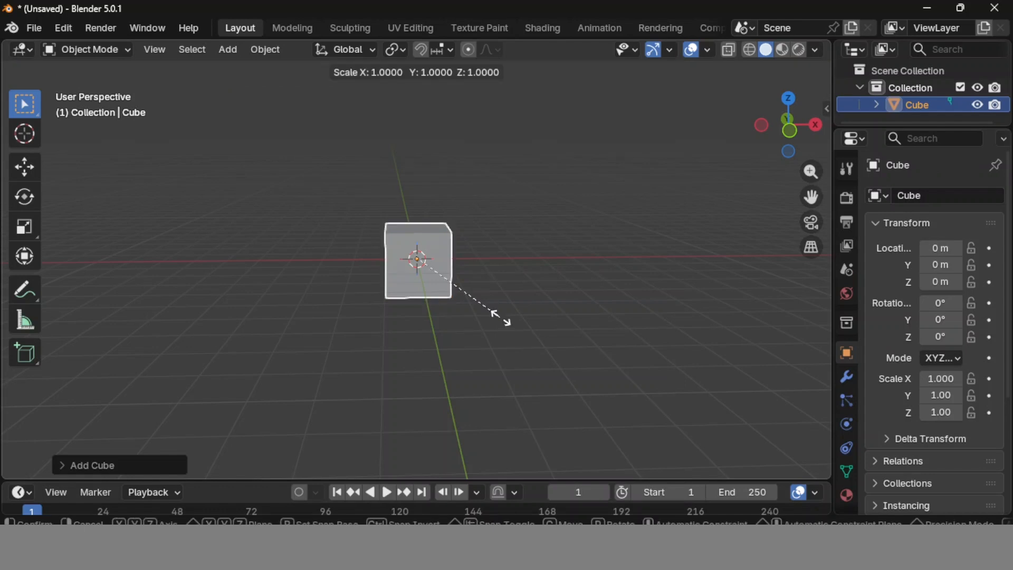
pyautogui.press('z')
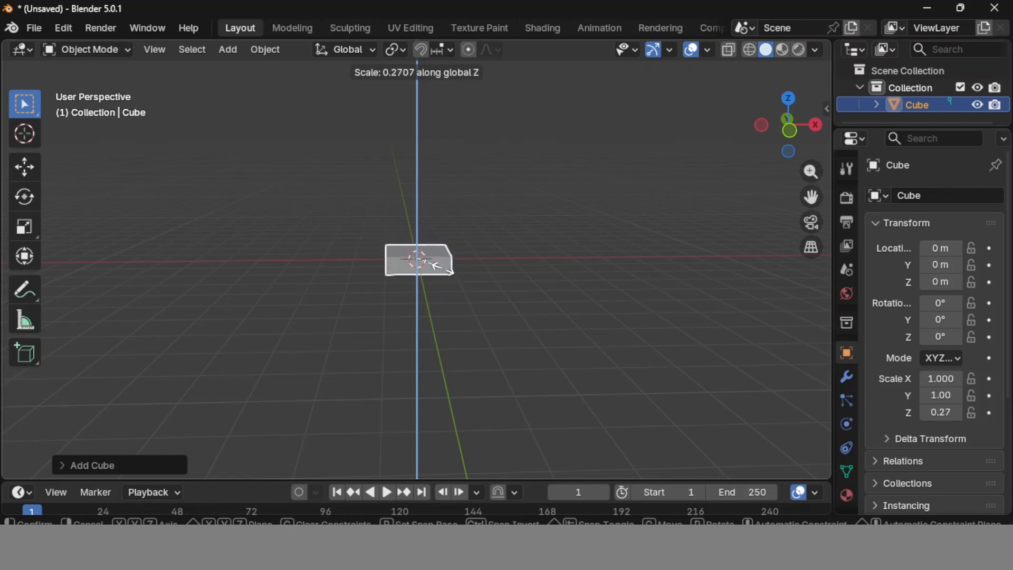
pyautogui.click(421, 258)
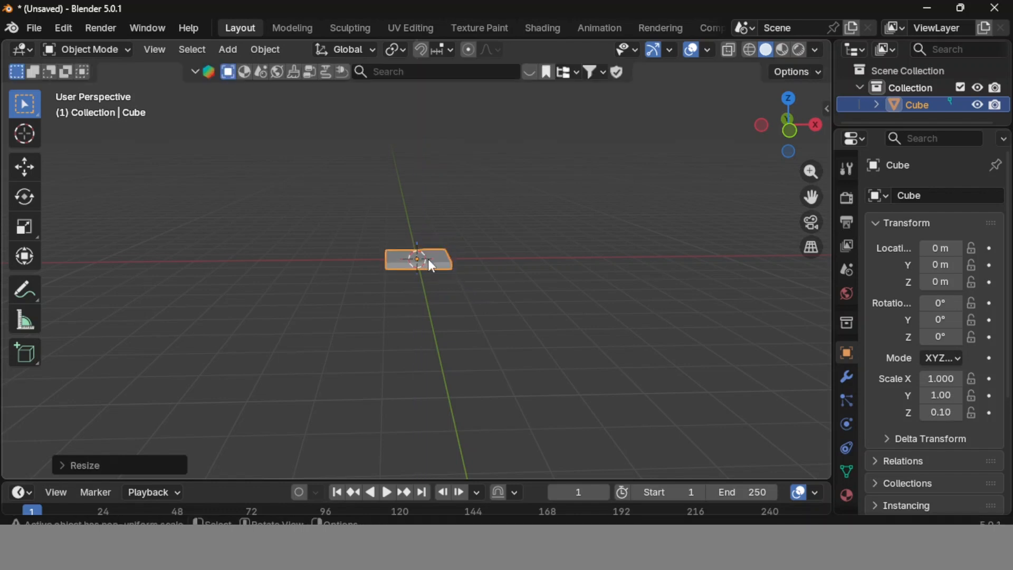
# From the top view, scale the flattened cube to about 1.778 along X and about 1.09 along Y.
pyautogui.moveTo(454, 294); pyautogui.dragTo(450, 343, button='middle')
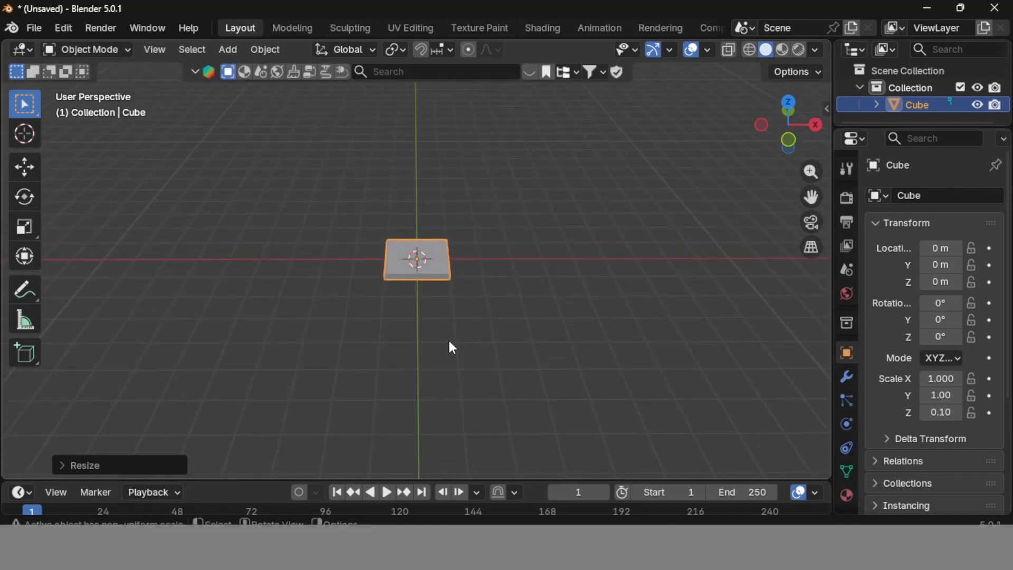
pyautogui.press('KP_7')
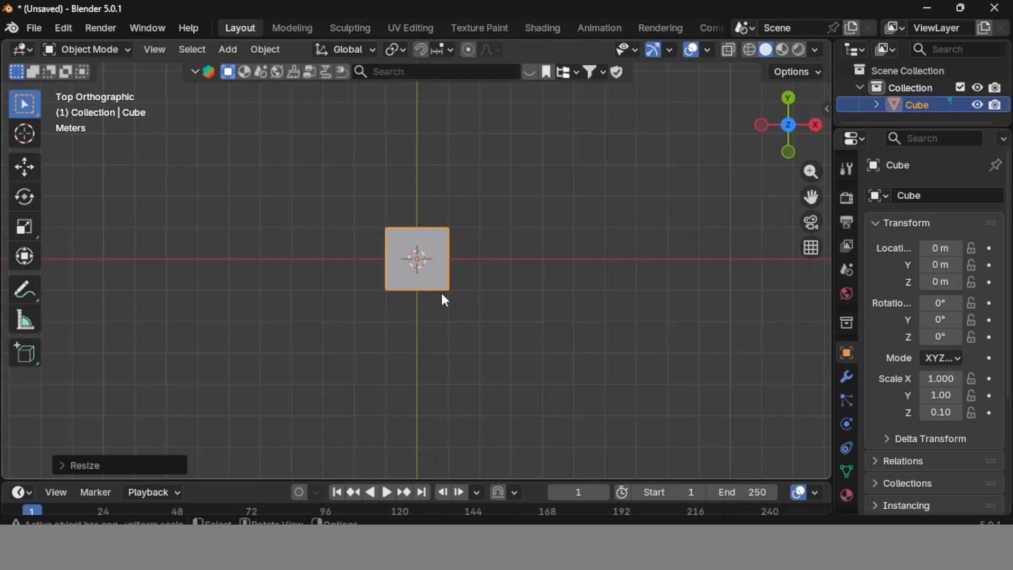
pyautogui.press('s')
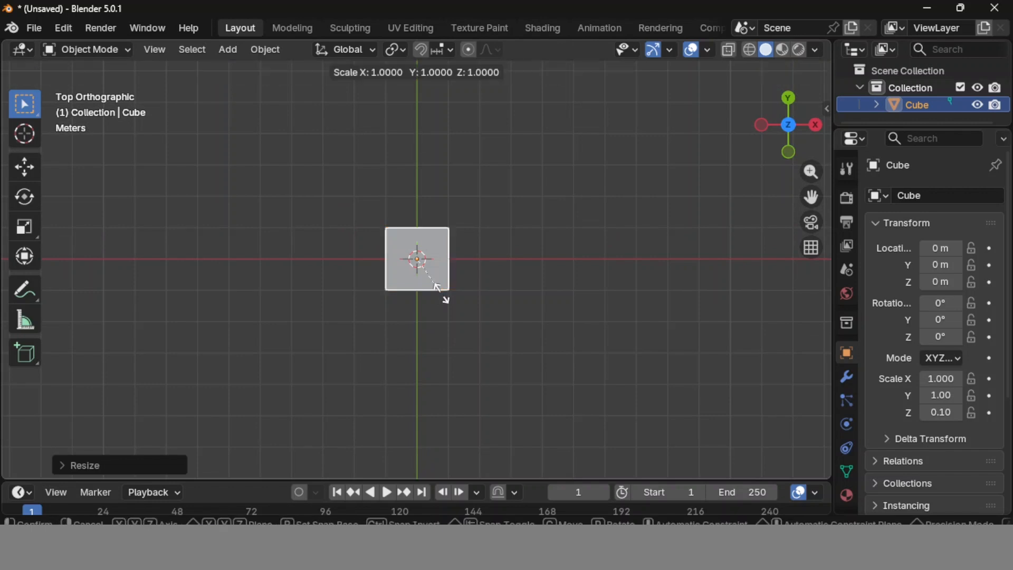
pyautogui.press('x')
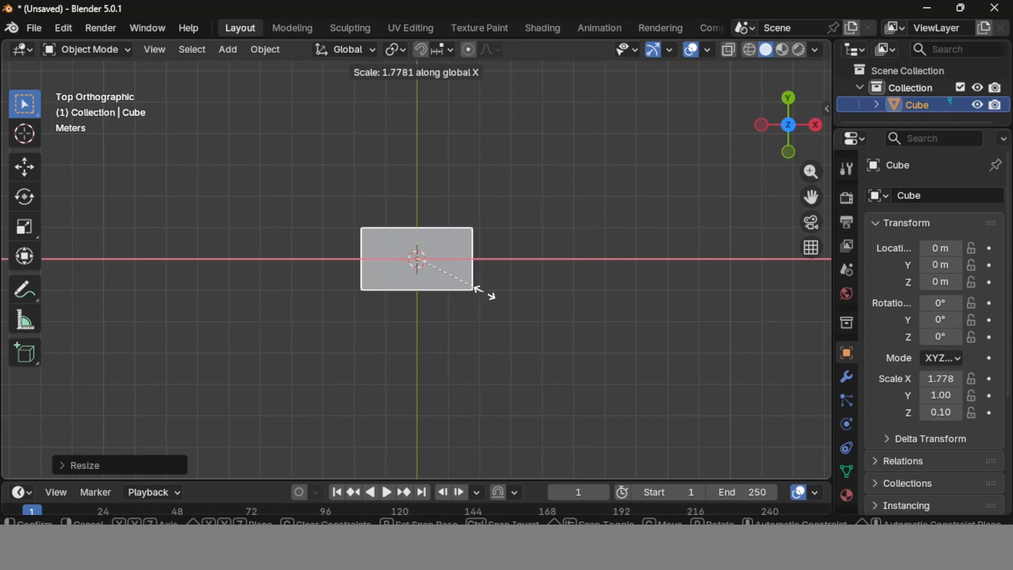
pyautogui.click(486, 294)
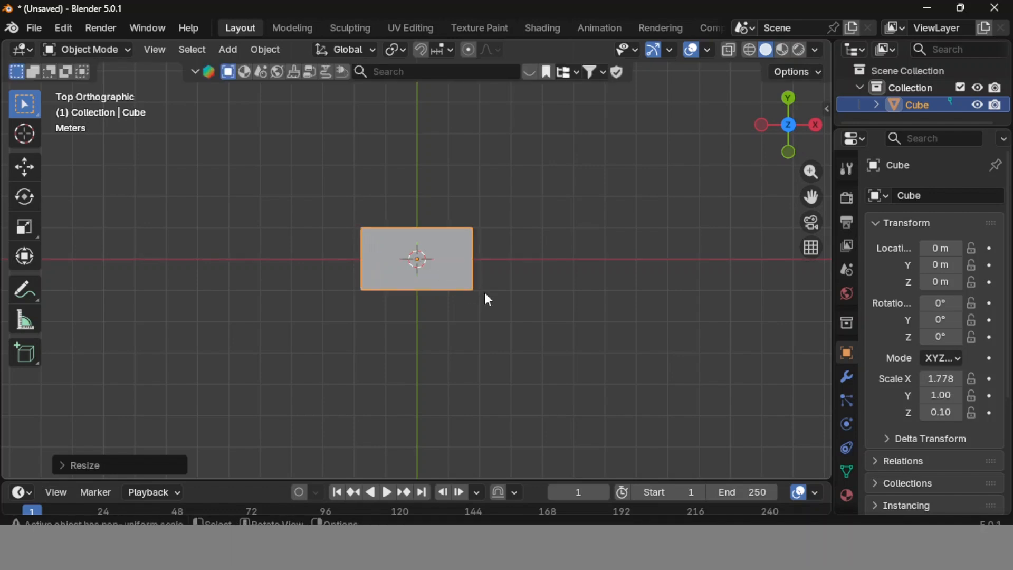
pyautogui.press('s')
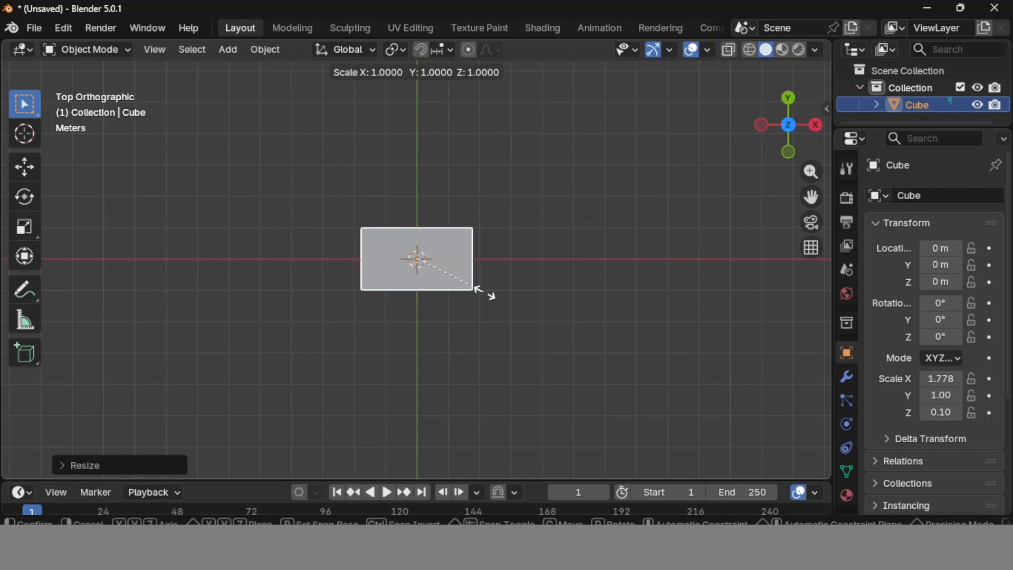
pyautogui.press('y')
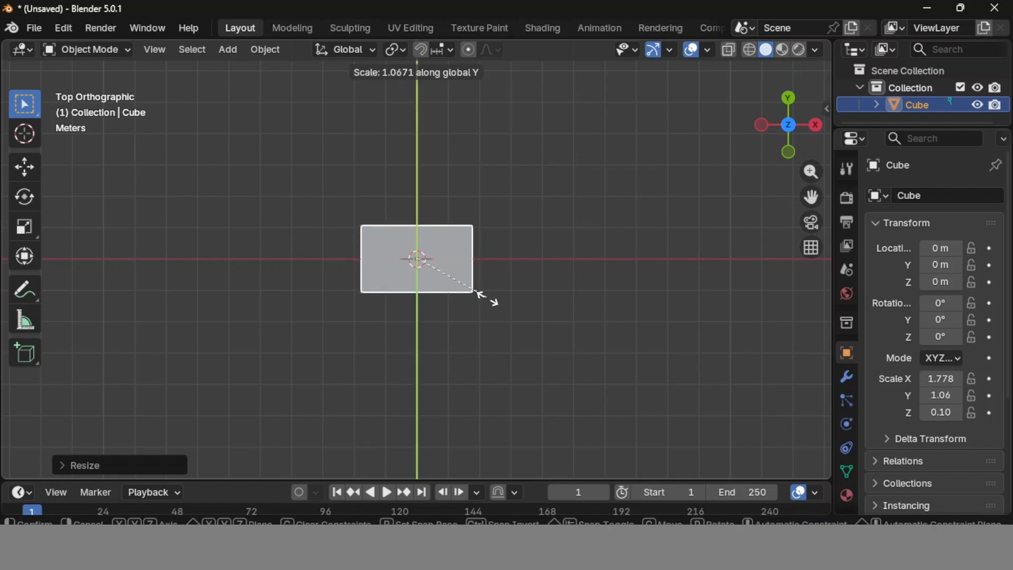
pyautogui.click(490, 303)
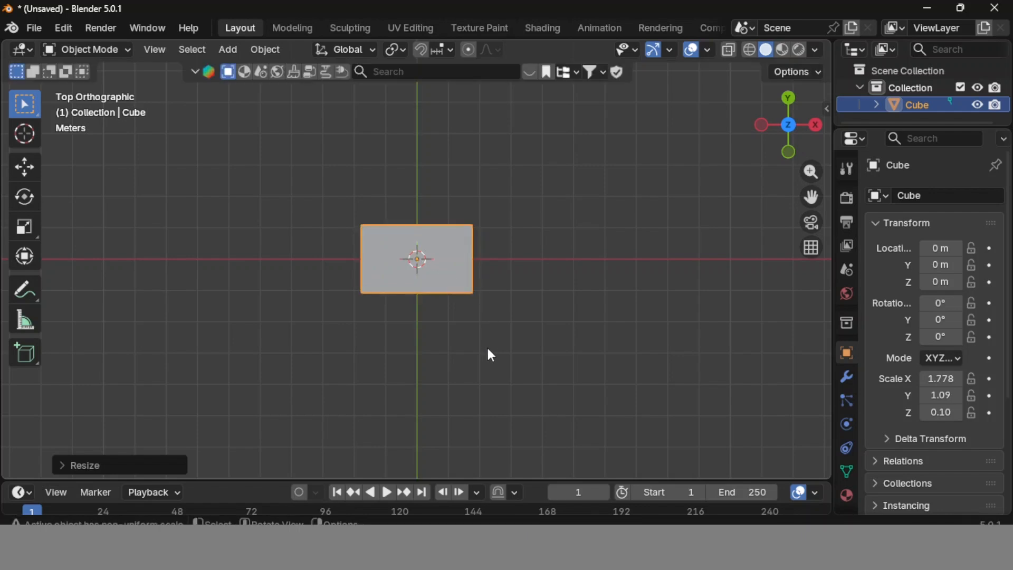
# Enable cavity in the viewport's solid shading with the type set to Both.
pyautogui.moveTo(487, 346); pyautogui.dragTo(437, 340, button='middle')
pyautogui.click(153, 49)
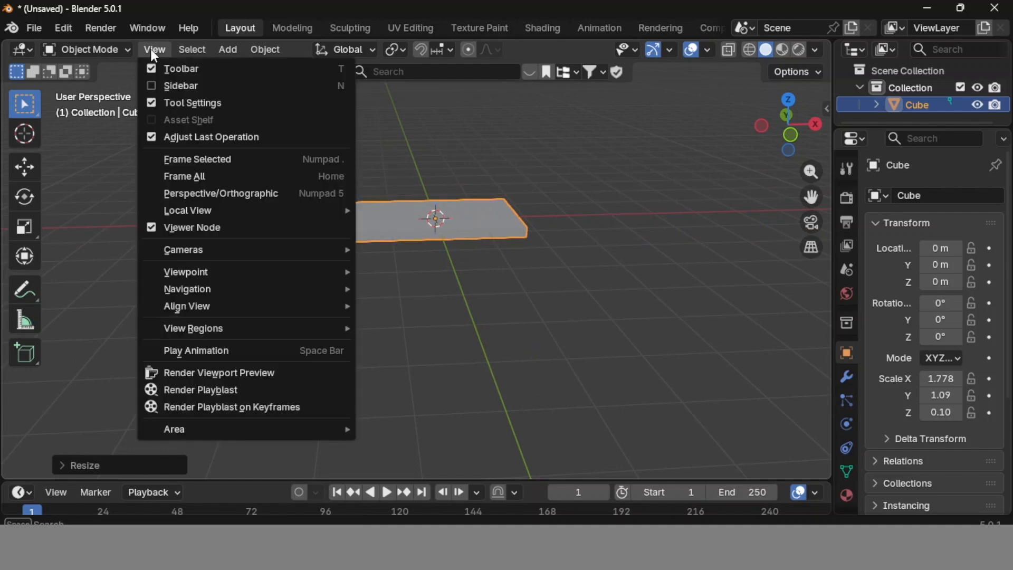
pyautogui.click(203, 158)
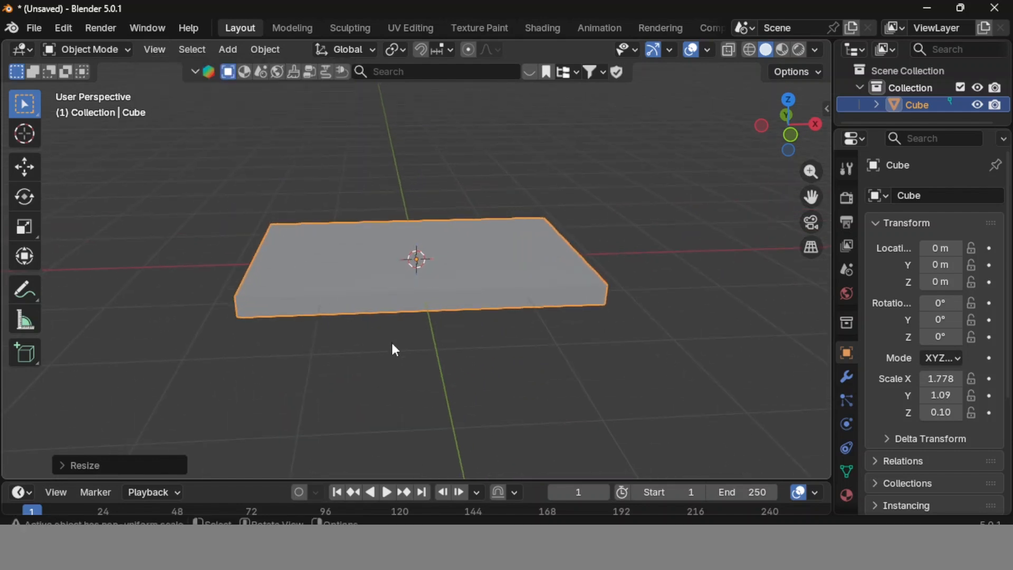
pyautogui.moveTo(391, 341); pyautogui.dragTo(503, 344, button='middle')
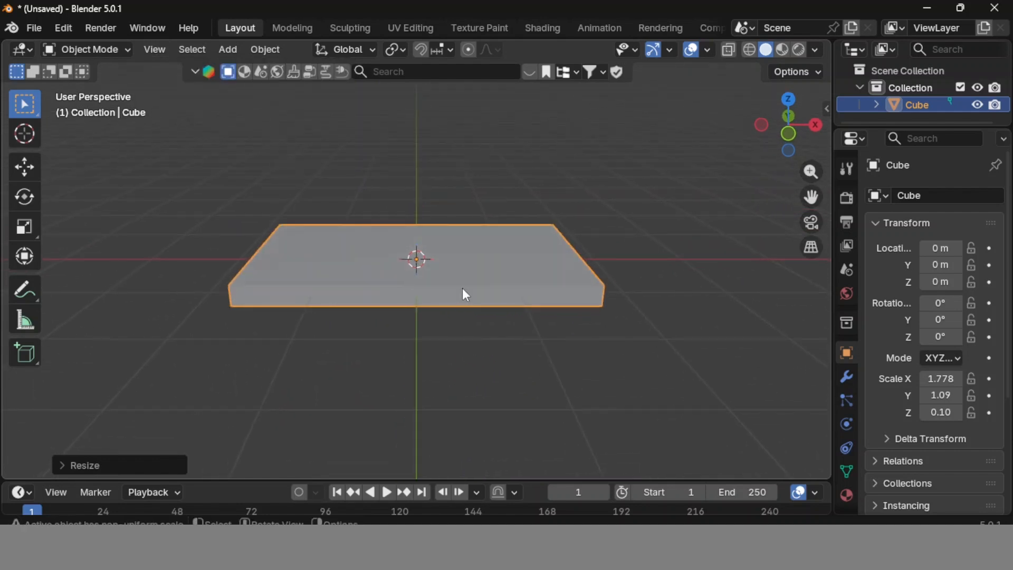
pyautogui.click(816, 49)
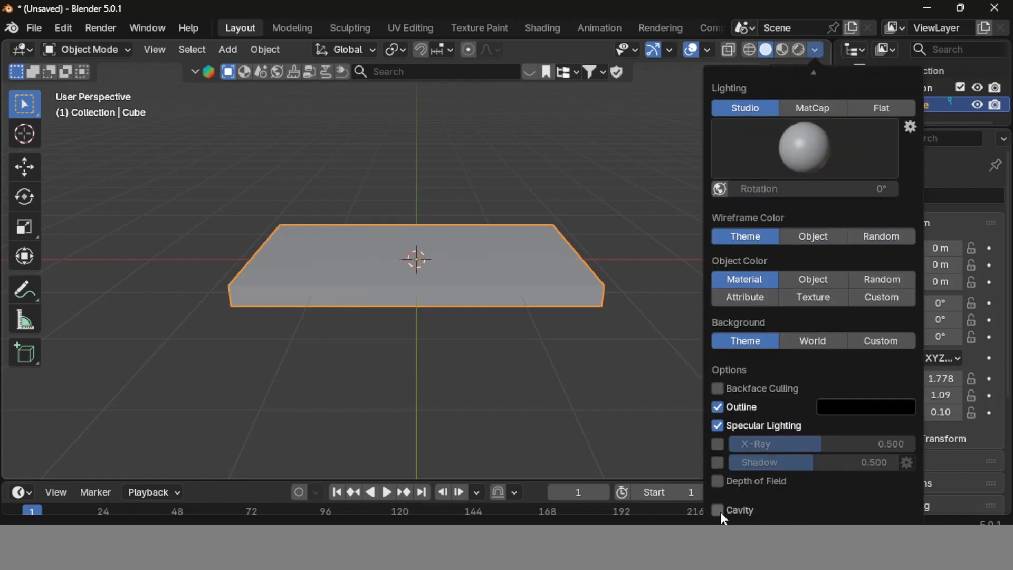
pyautogui.click(719, 511)
pyautogui.click(866, 475)
pyautogui.click(866, 454)
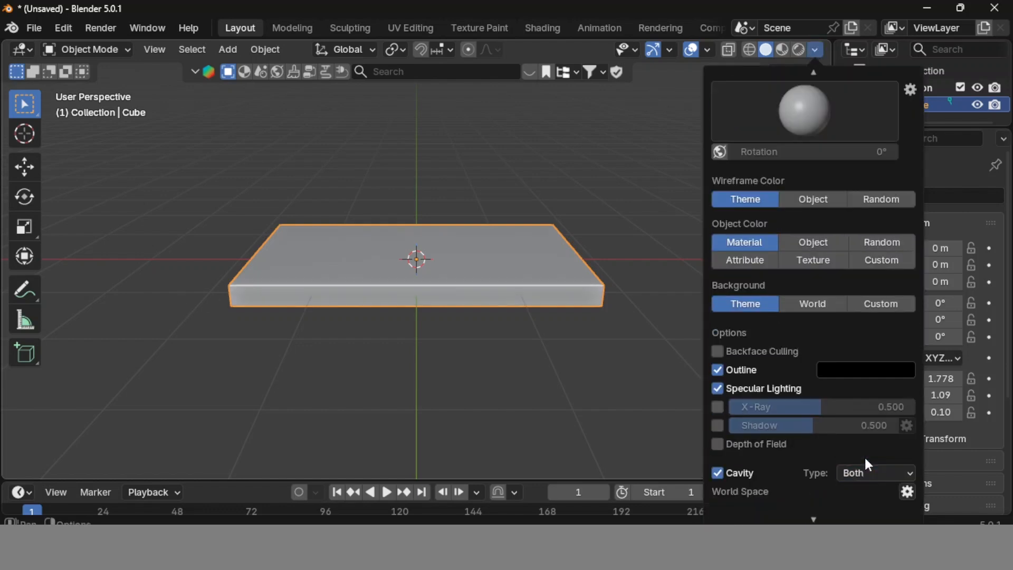
# Make sure the slab is selected and enter Edit Mode on it.
pyautogui.moveTo(471, 377); pyautogui.dragTo(447, 375, button='middle')
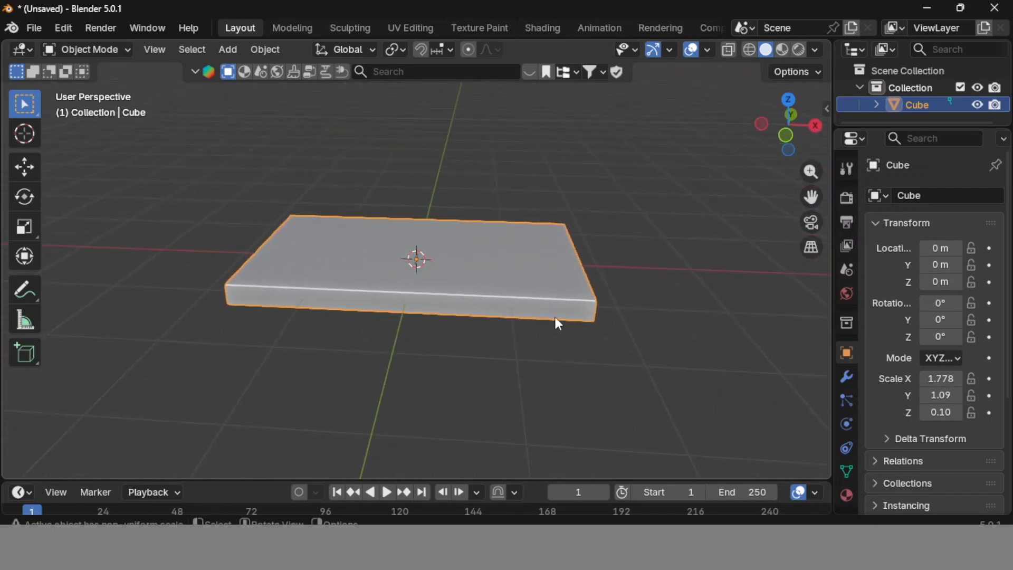
pyautogui.click(701, 216)
pyautogui.moveTo(541, 363); pyautogui.dragTo(455, 294, button='middle')
pyautogui.click(458, 289)
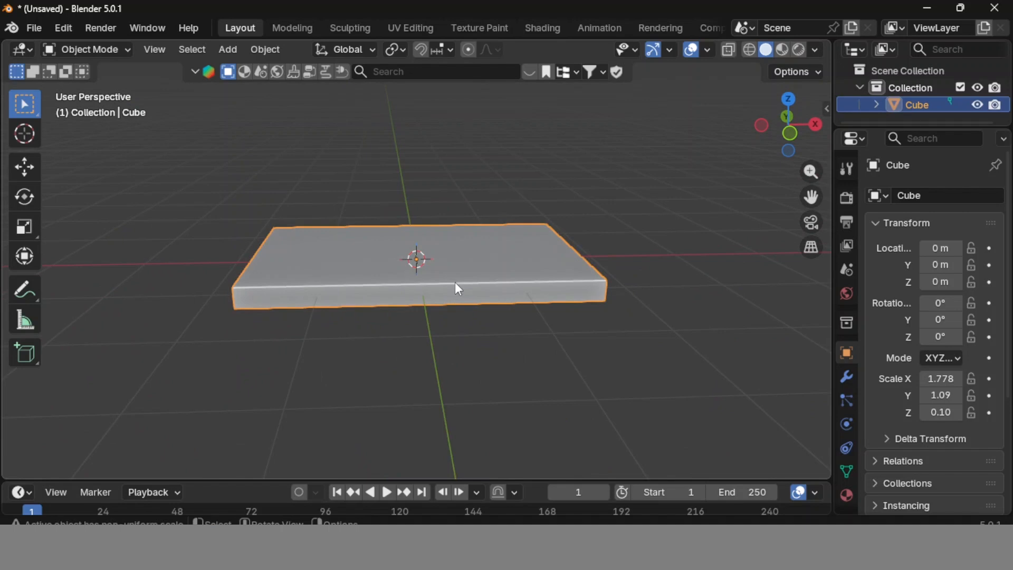
pyautogui.click(113, 53)
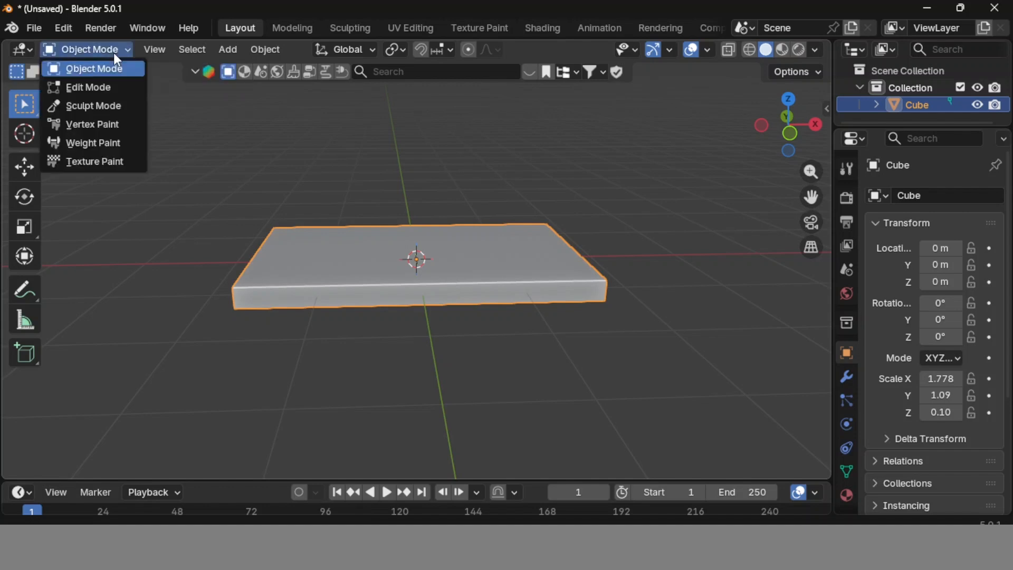
pyautogui.click(100, 85)
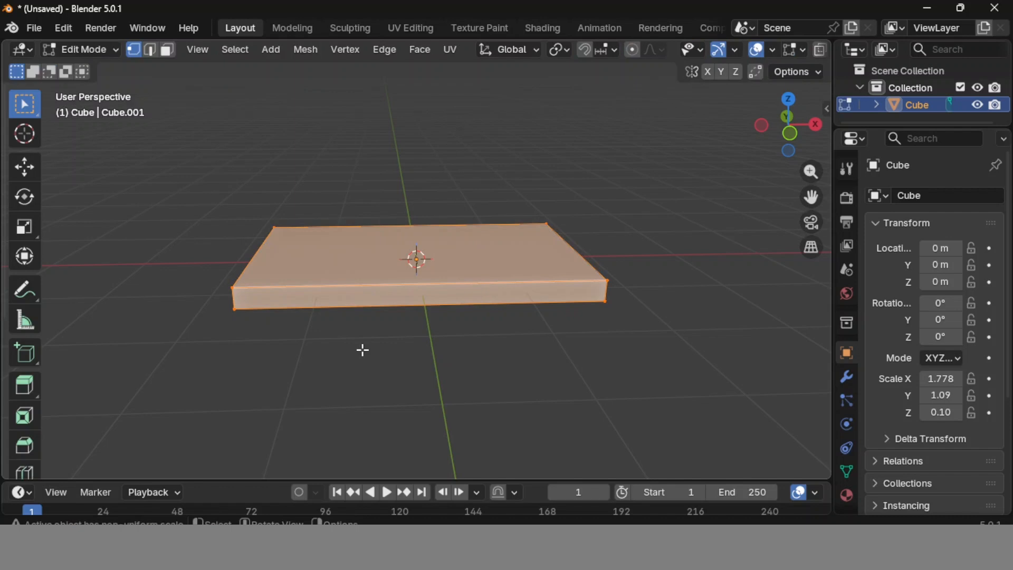
# In edge selection, add one loop cut across the slab's short direction at about its centre.
pyautogui.press('KP_7')
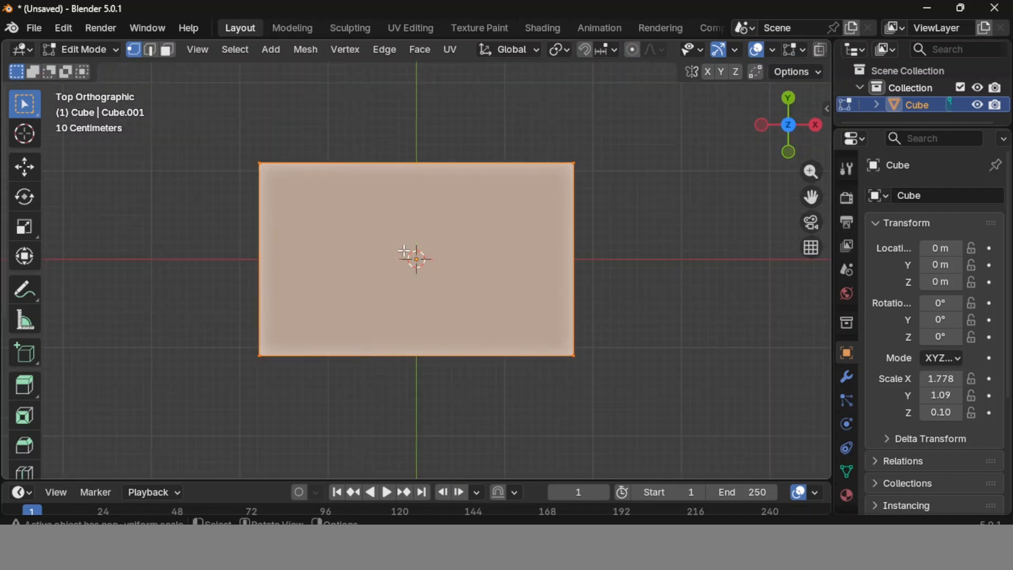
pyautogui.click(416, 218)
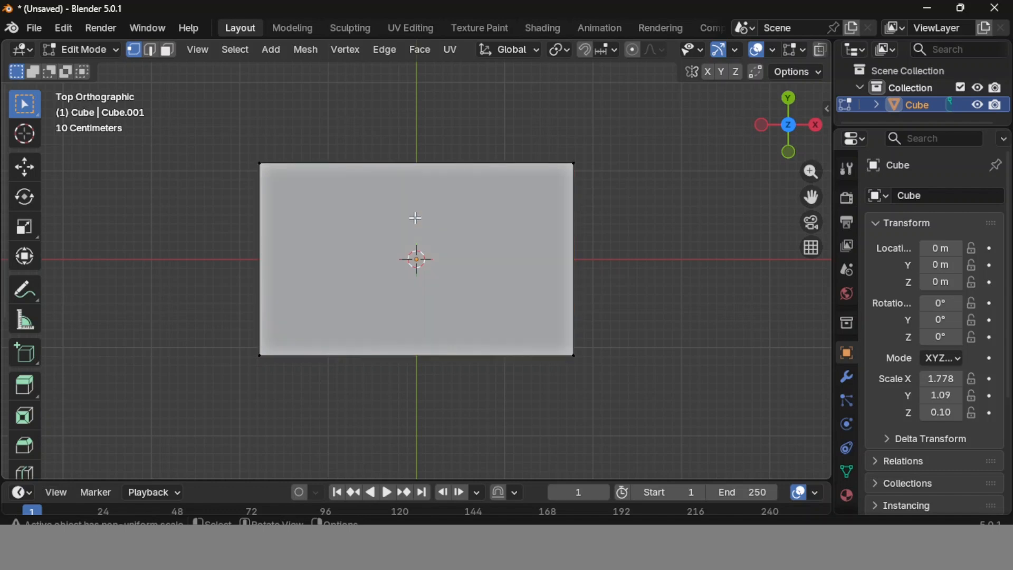
pyautogui.click(151, 51)
pyautogui.hotkey('ctrl', 'r')
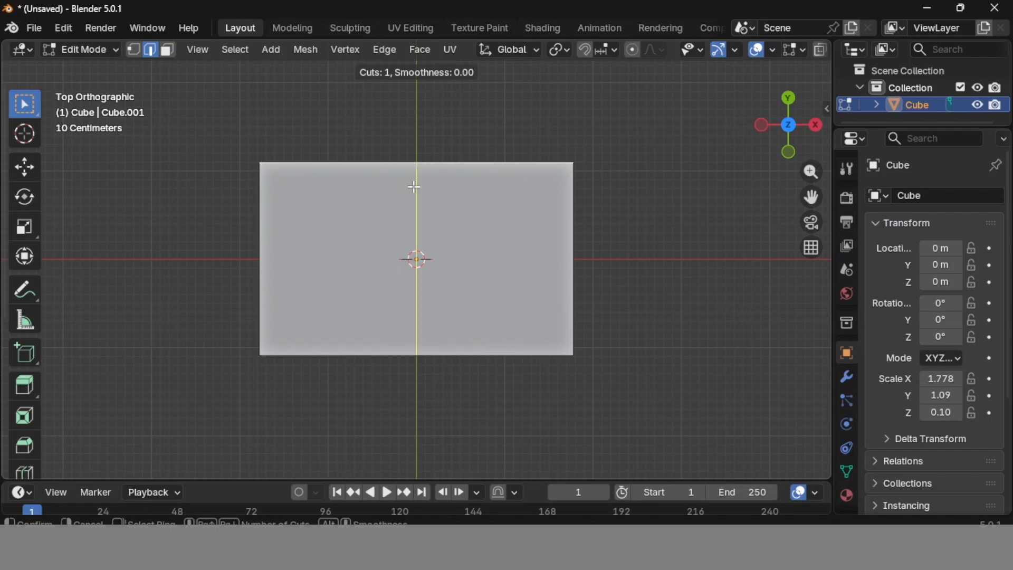
pyautogui.click(414, 186)
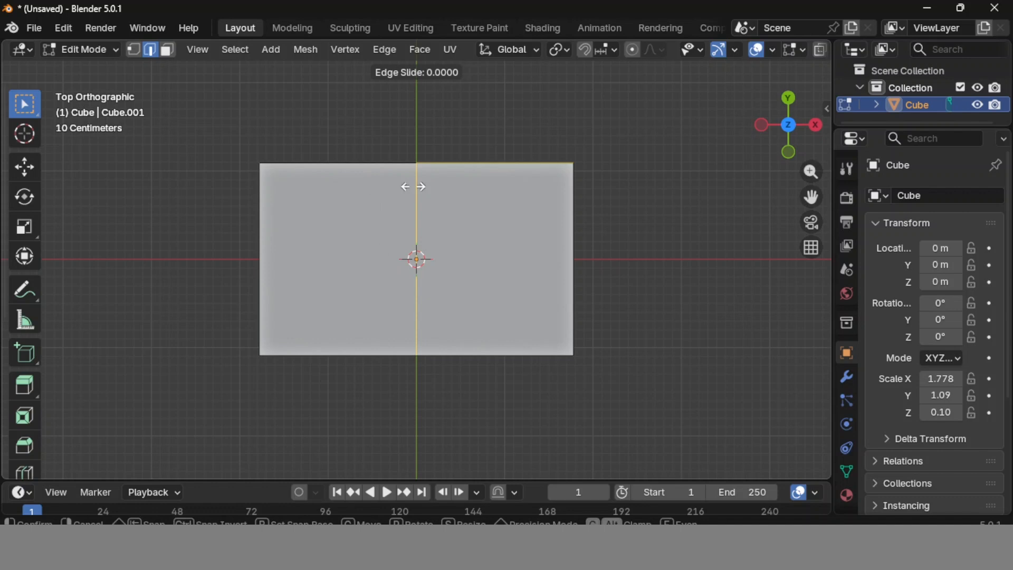
pyautogui.moveTo(413, 186); pyautogui.dragTo(412, 188)
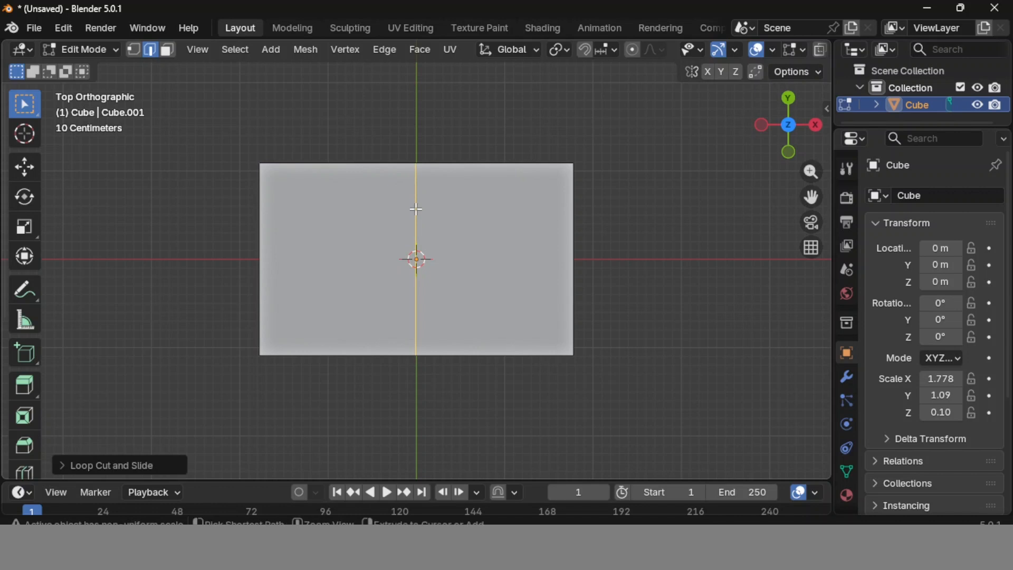
# Bevel the centre edge loop with one segment, spreading it into two loops close to the slab's short ends.
pyautogui.hotkey('ctrl', 'b')
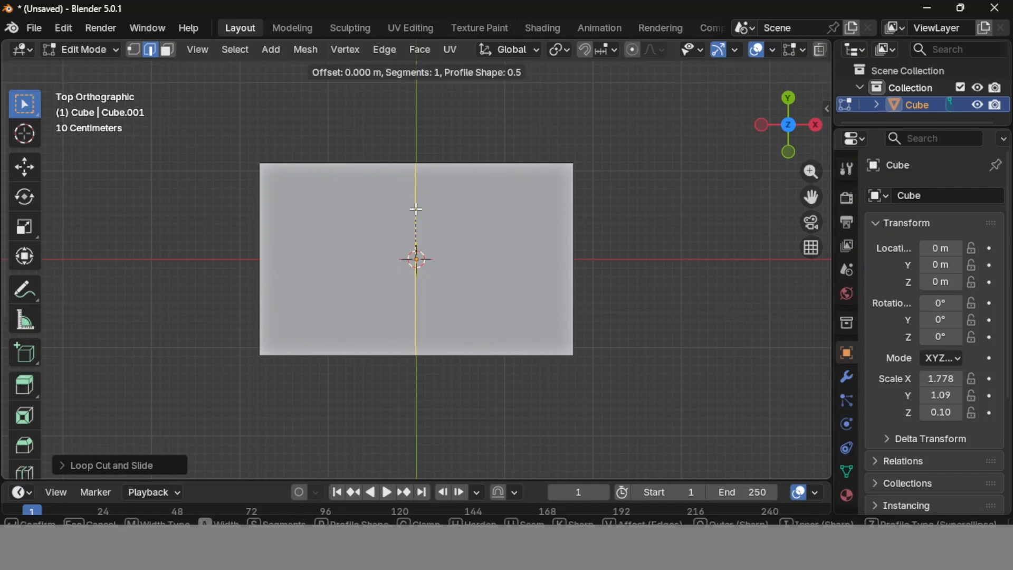
pyautogui.click(543, 332)
pyautogui.click(623, 304)
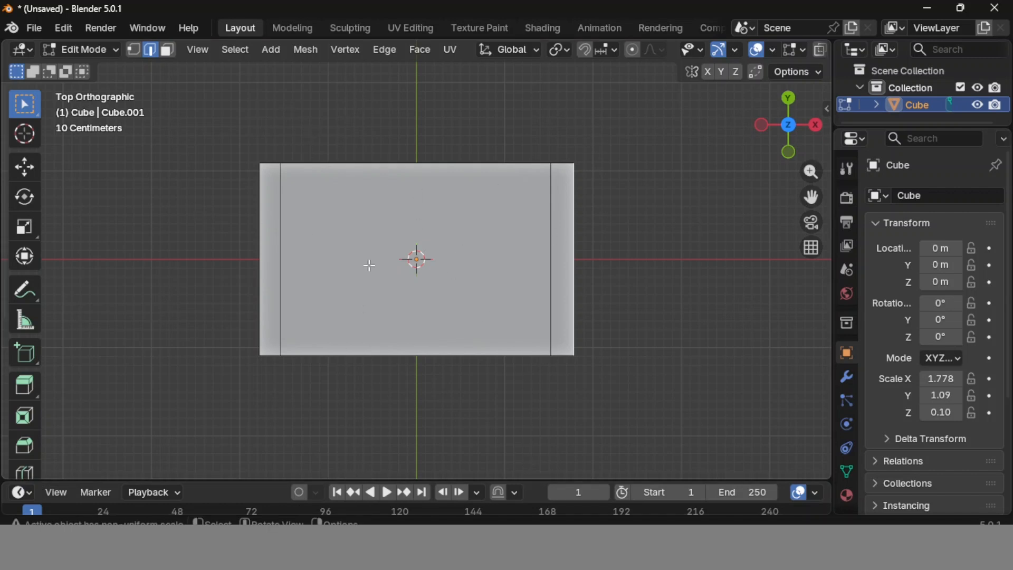
# Add a centred lengthwise loop cut to the slab and bevel it with one segment into two loops close to the long sides.
pyautogui.press('ctrl')
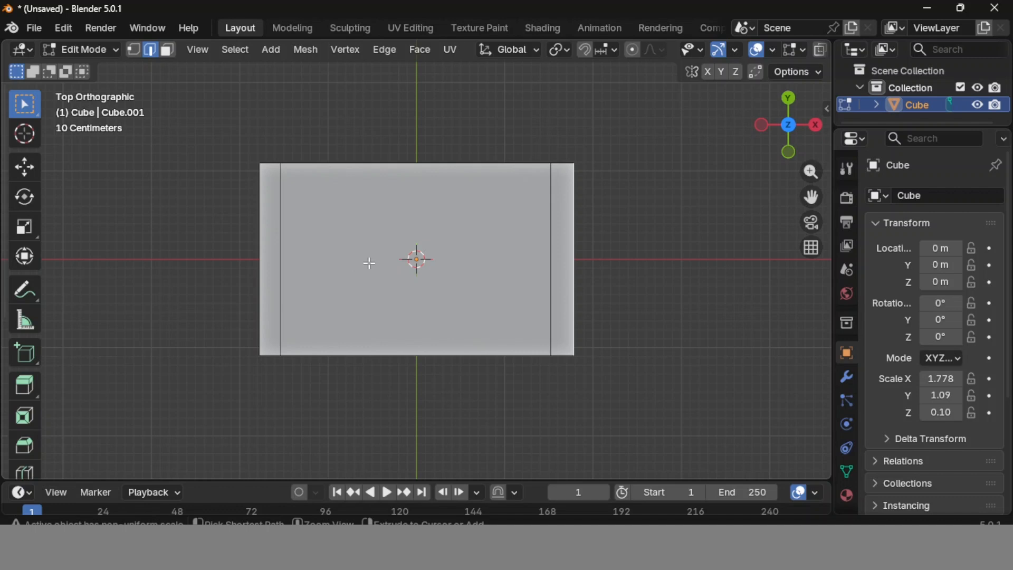
pyautogui.hotkey('ctrl', 'r')
pyautogui.click(280, 262)
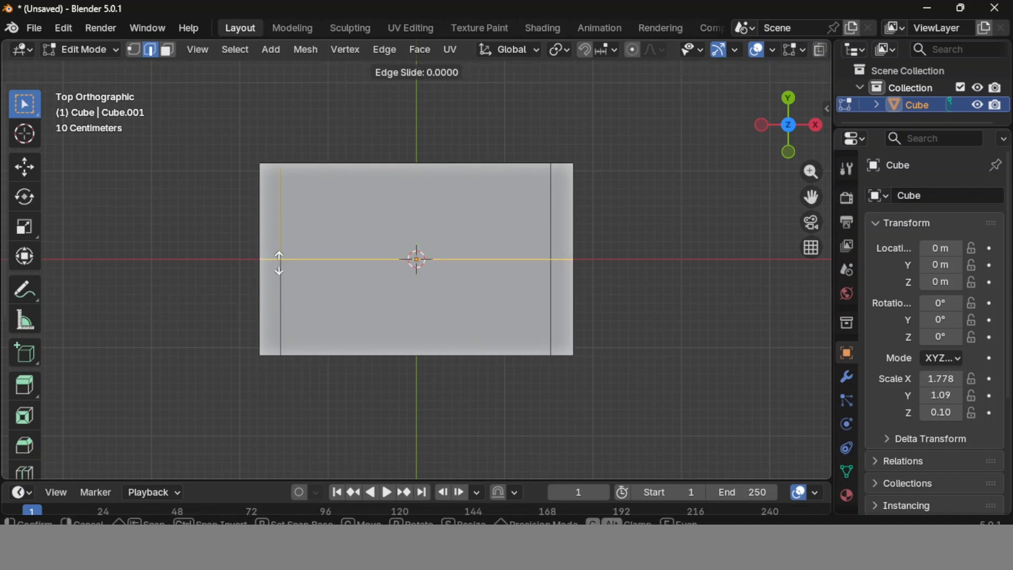
pyautogui.click(279, 262)
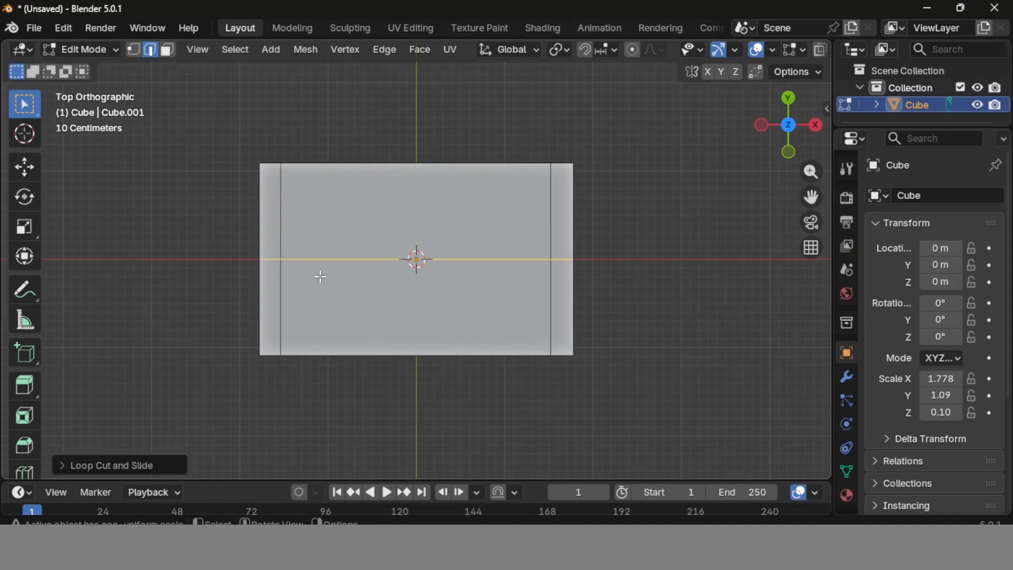
pyautogui.press('ctrl')
pyautogui.hotkey('ctrl', 'b')
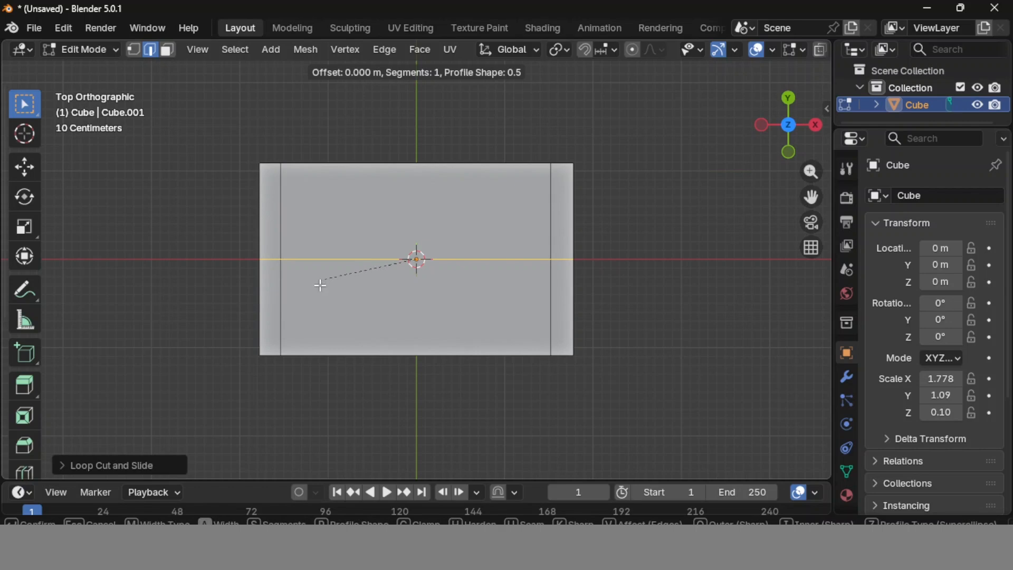
pyautogui.click(382, 446)
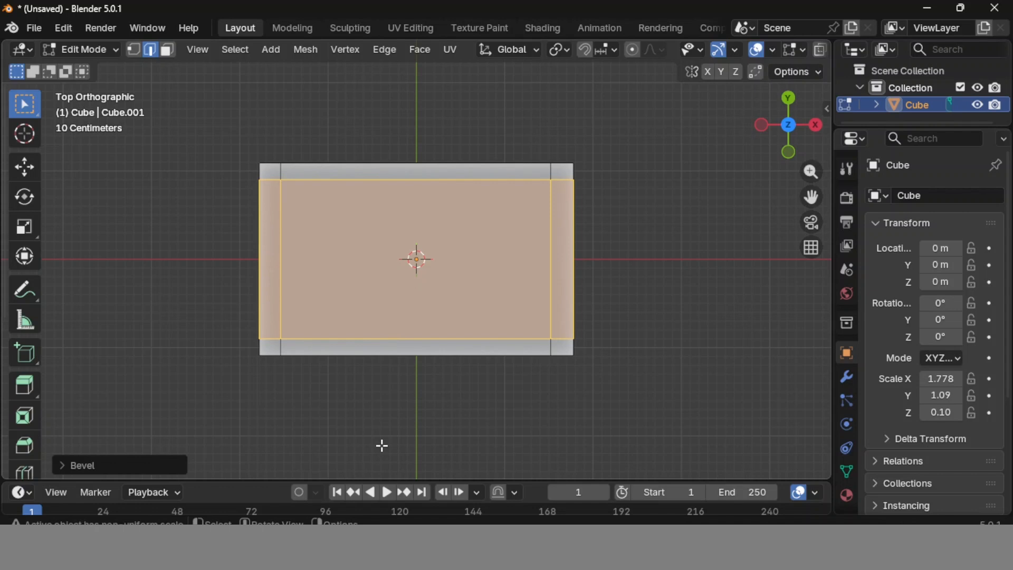
pyautogui.click(644, 329)
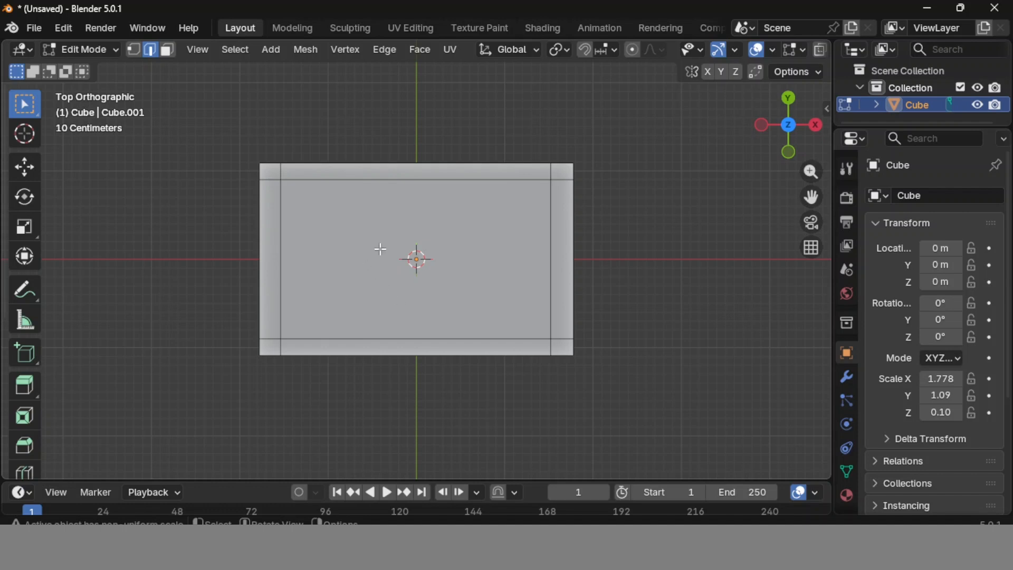
# Add a centred loop cut across the slab's short direction and bevel it with one segment at an offset of about 0.45 m.
pyautogui.click(416, 228)
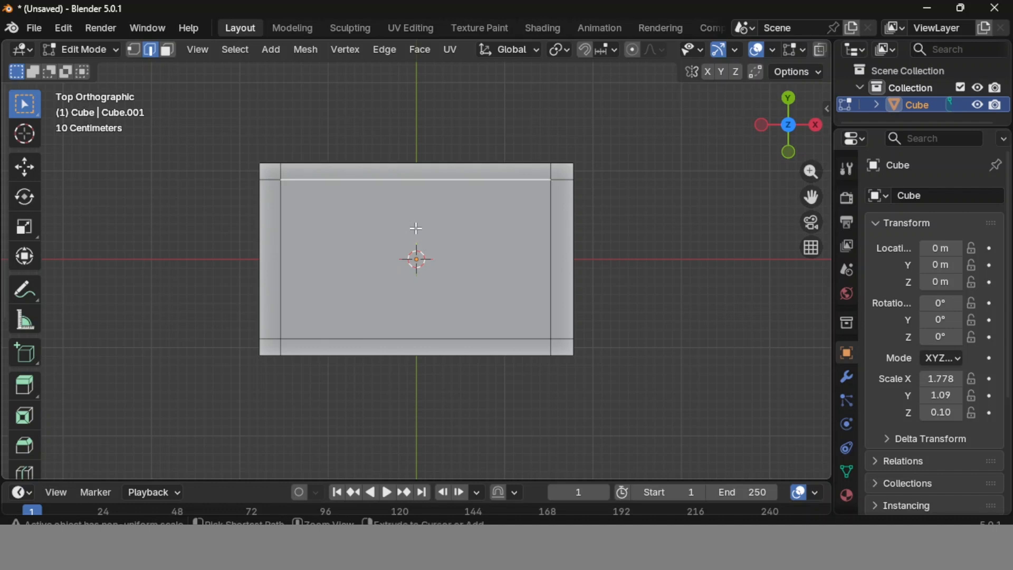
pyautogui.hotkey('ctrl', 'r')
pyautogui.click(416, 203)
pyautogui.rightClick(415, 204)
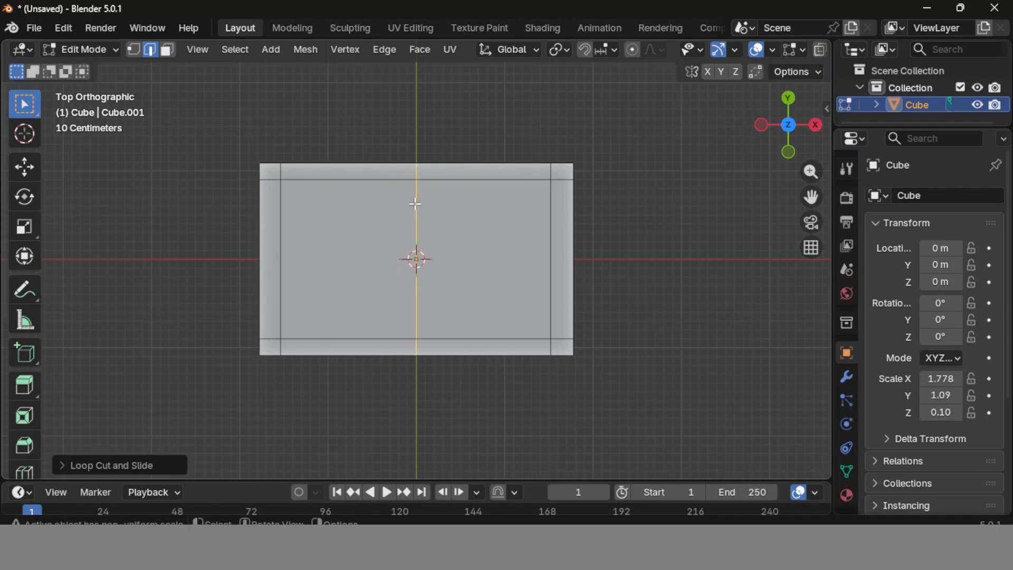
pyautogui.hotkey('ctrl', 'b')
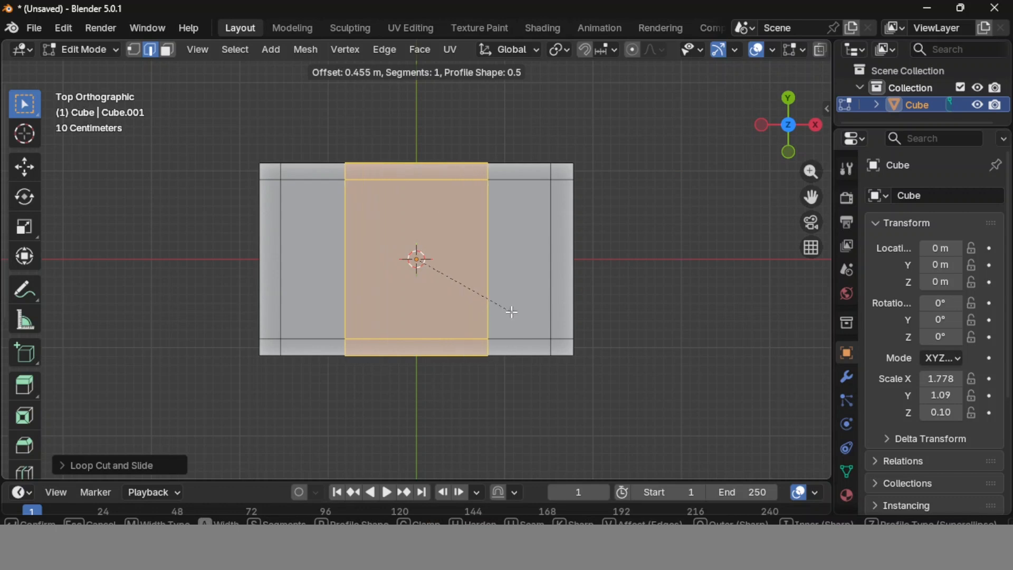
pyautogui.click(511, 314)
pyautogui.click(535, 273)
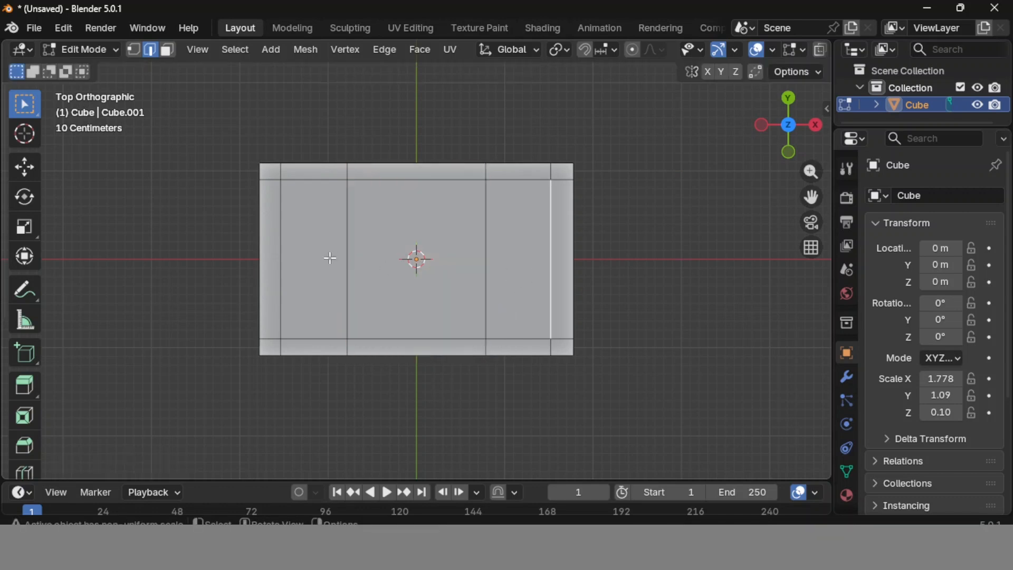
# Add one lengthwise loop cut along about the middle of the slab.
pyautogui.click(313, 260)
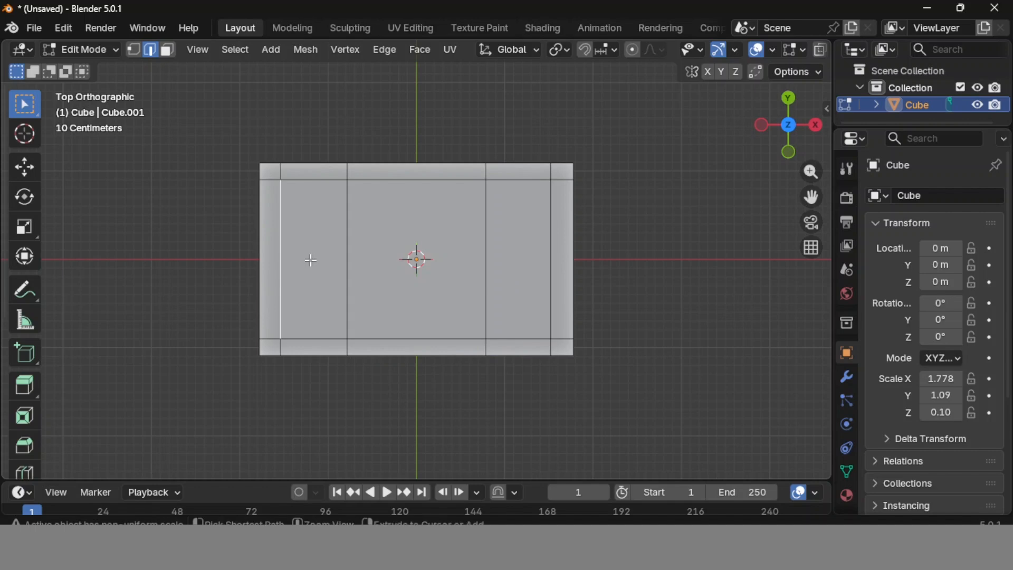
pyautogui.hotkey('ctrl', 'r')
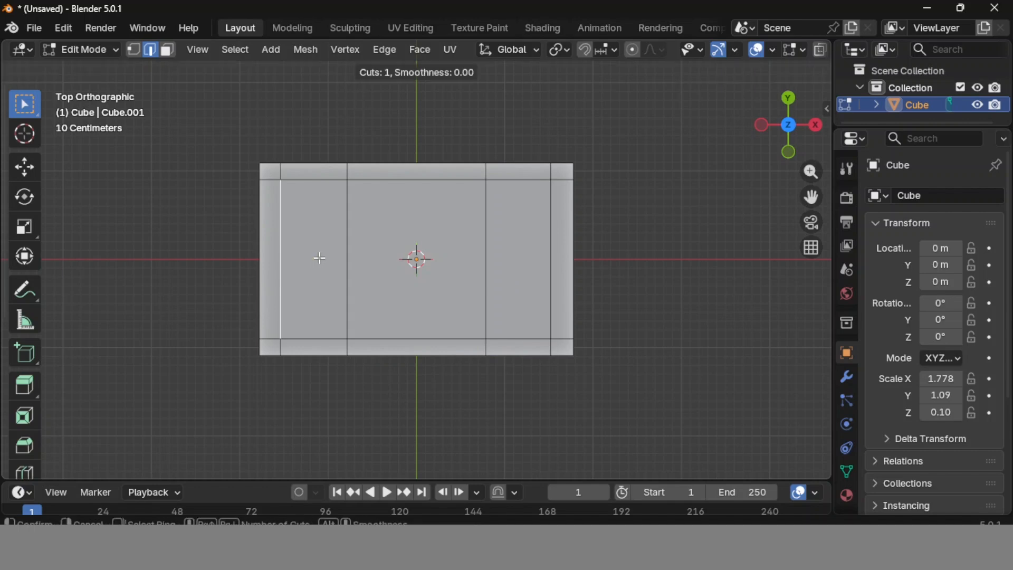
pyautogui.click(315, 261)
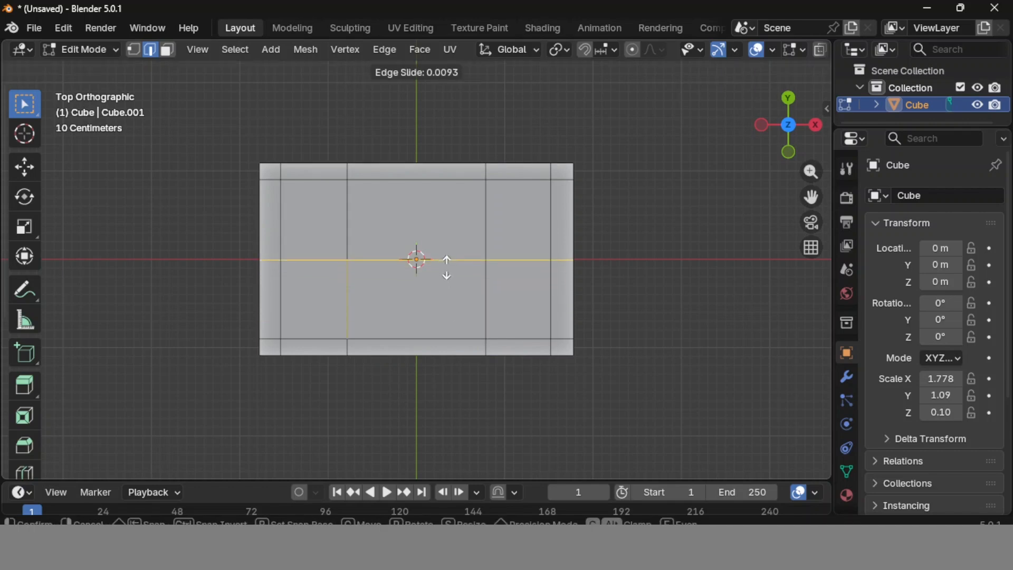
pyautogui.click(447, 266)
# In face selection, select the four corner faces on the slab's underside and extrude them down about 1.72 m as table legs.
pyautogui.moveTo(504, 416); pyautogui.dragTo(542, 398, button='middle')
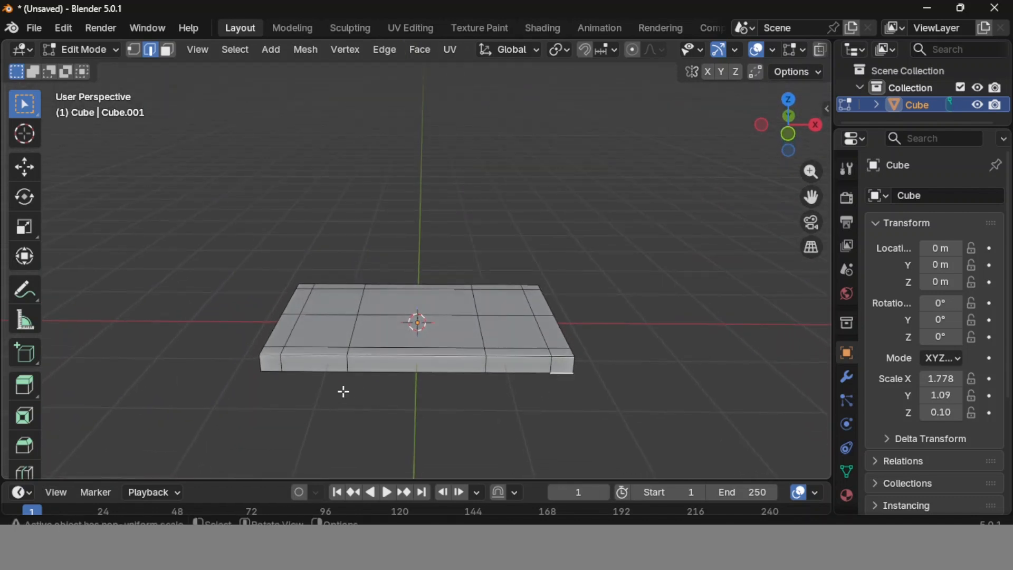
pyautogui.click(168, 50)
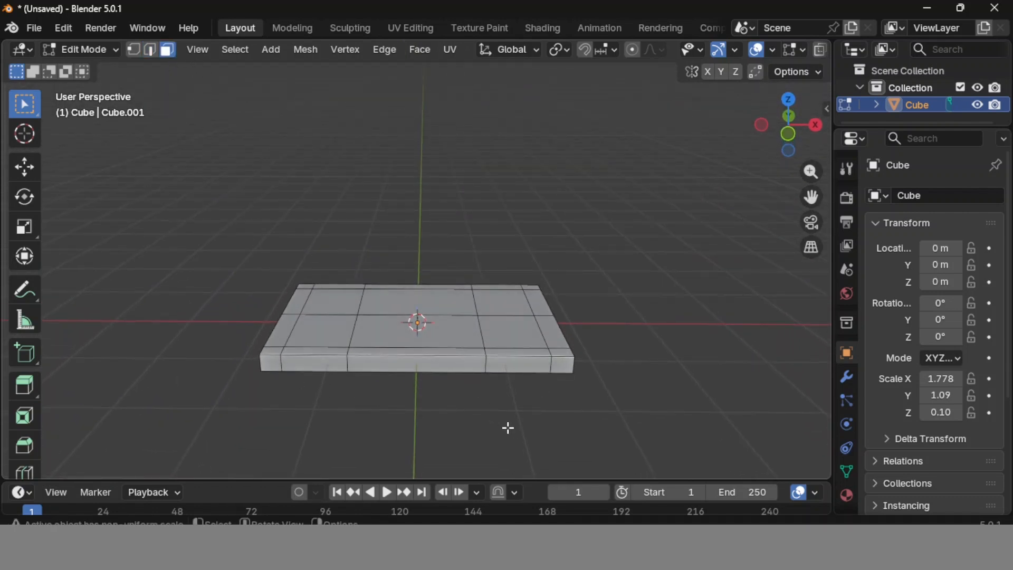
pyautogui.moveTo(506, 427); pyautogui.dragTo(572, 360, button='middle')
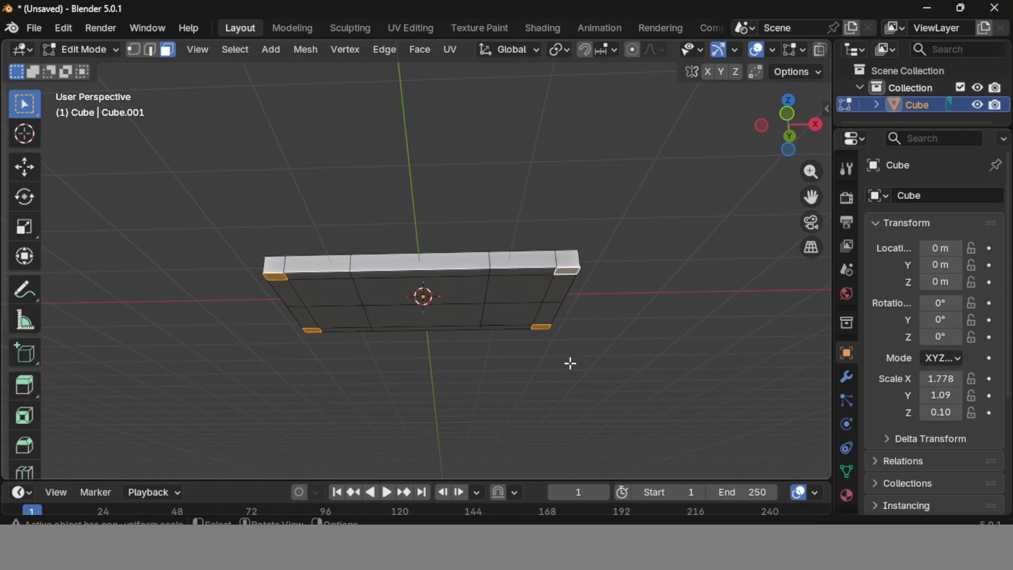
pyautogui.hotkey('alt', 'a')
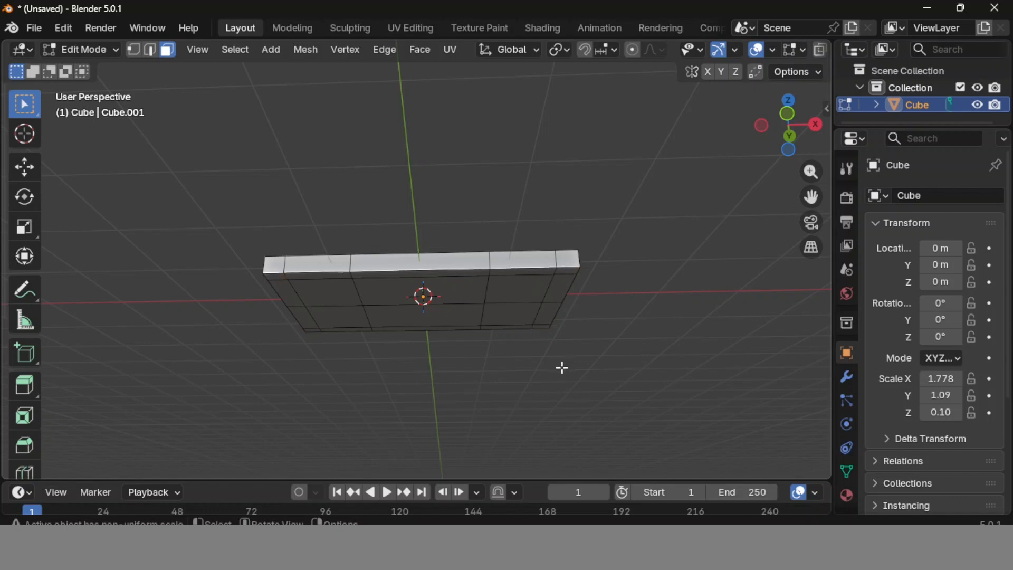
pyautogui.click(312, 331)
pyautogui.press('KP_1')
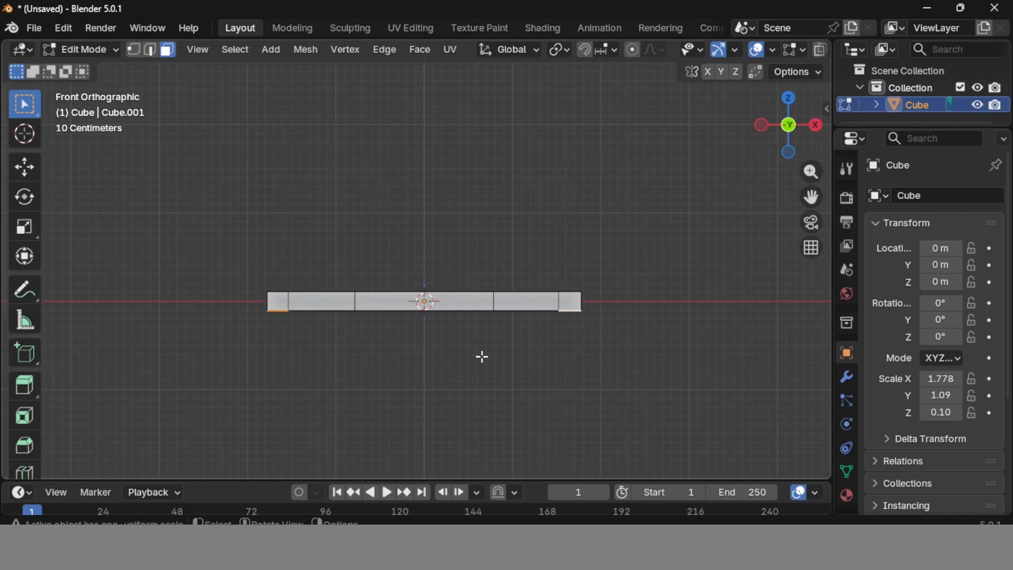
pyautogui.press('e')
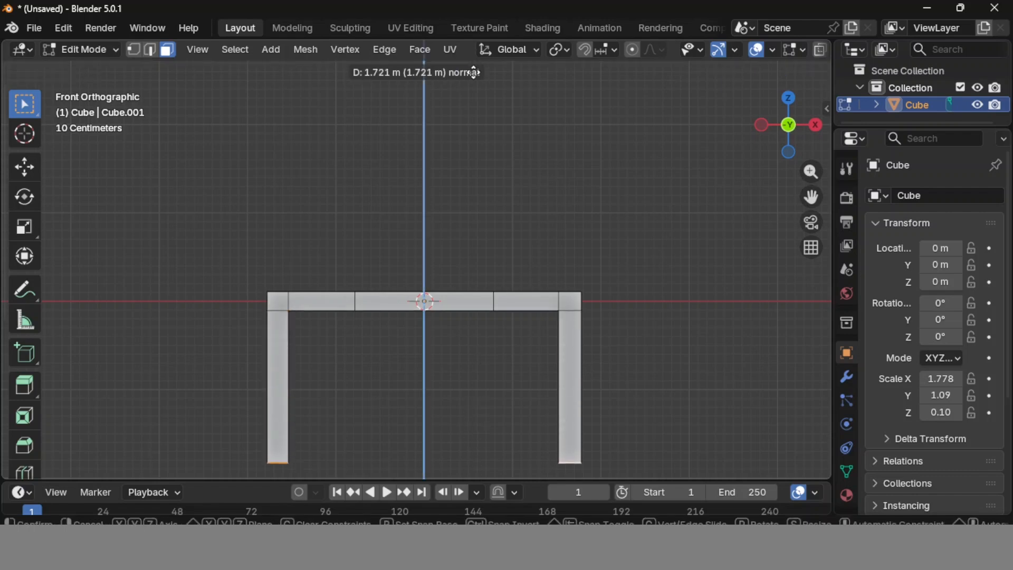
pyautogui.click(475, 72)
# Select the front middle underside face and the narrow strip in front of it, and extrude them down about 0.15 m as a drawer block.
pyautogui.moveTo(475, 72); pyautogui.dragTo(516, 244, button='middle')
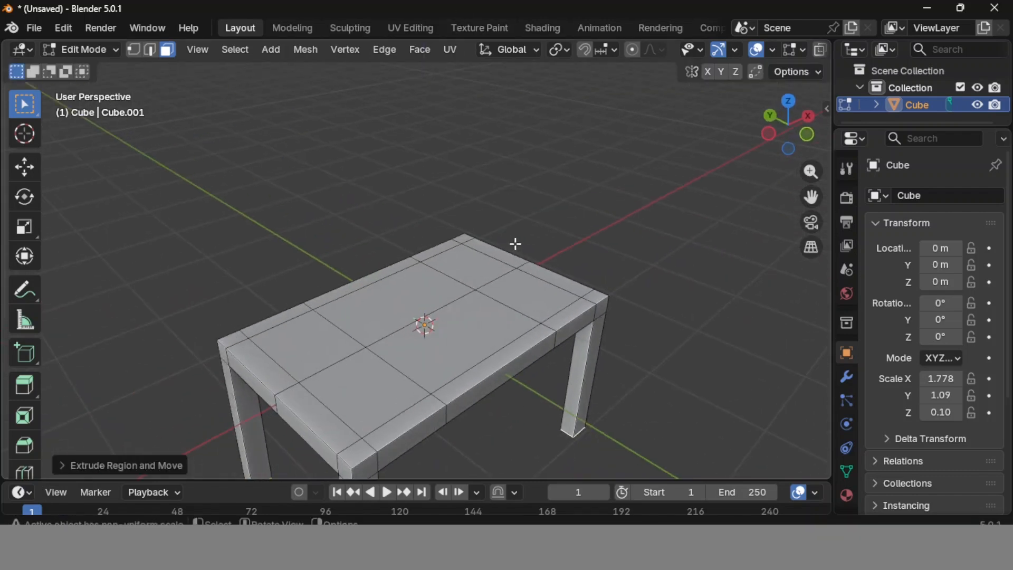
pyautogui.moveTo(515, 357); pyautogui.dragTo(448, 308, button='middle')
pyautogui.scroll(4, 462, 326)
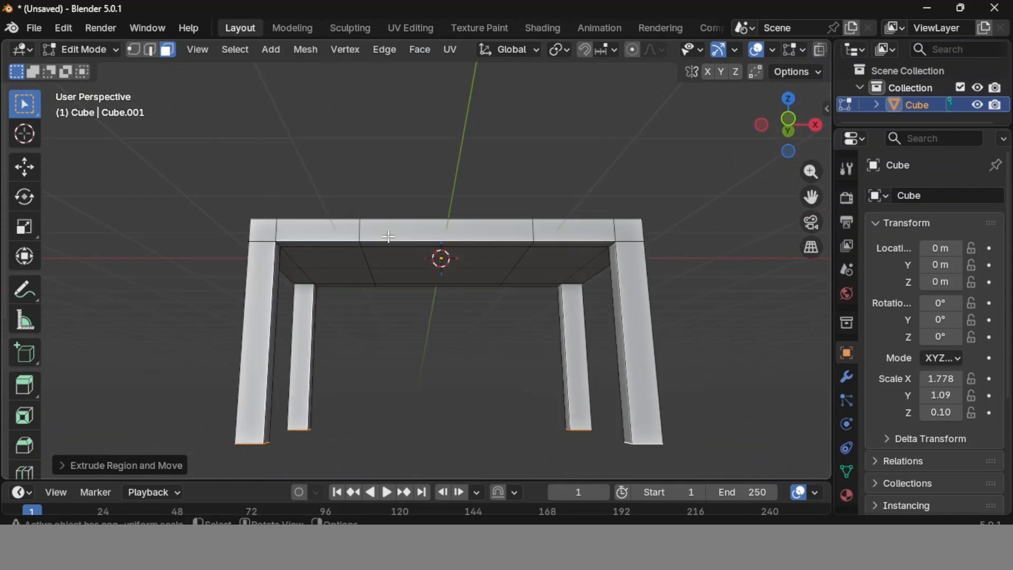
pyautogui.click(403, 254)
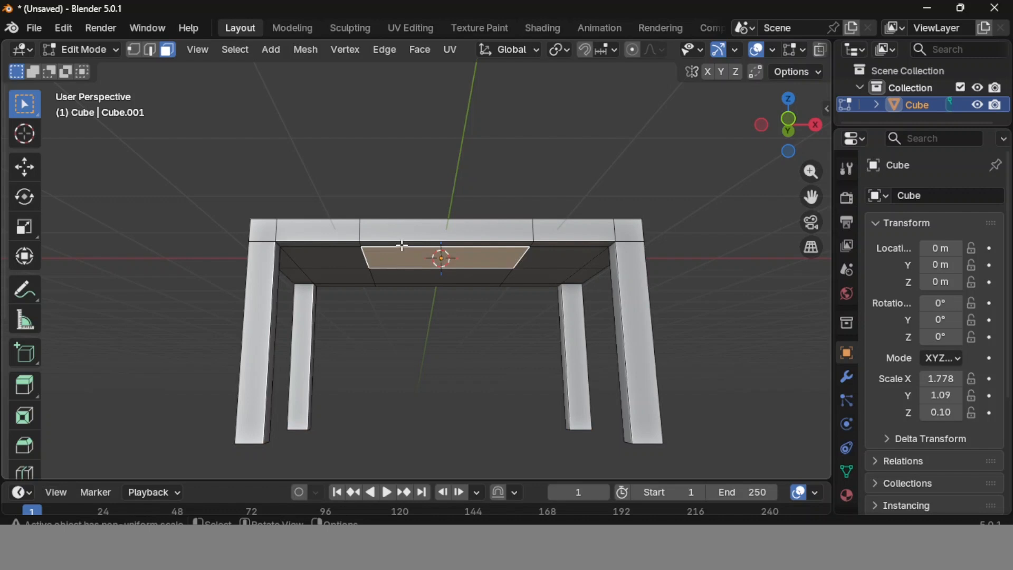
pyautogui.keyDown('shift'); pyautogui.click(401, 243); pyautogui.keyUp('shift')
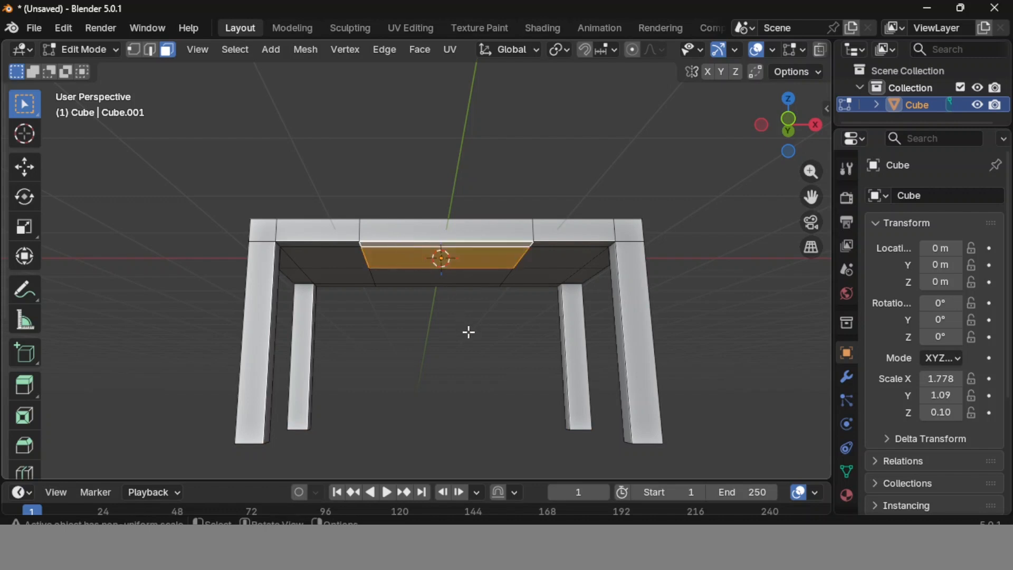
pyautogui.press('KP_1')
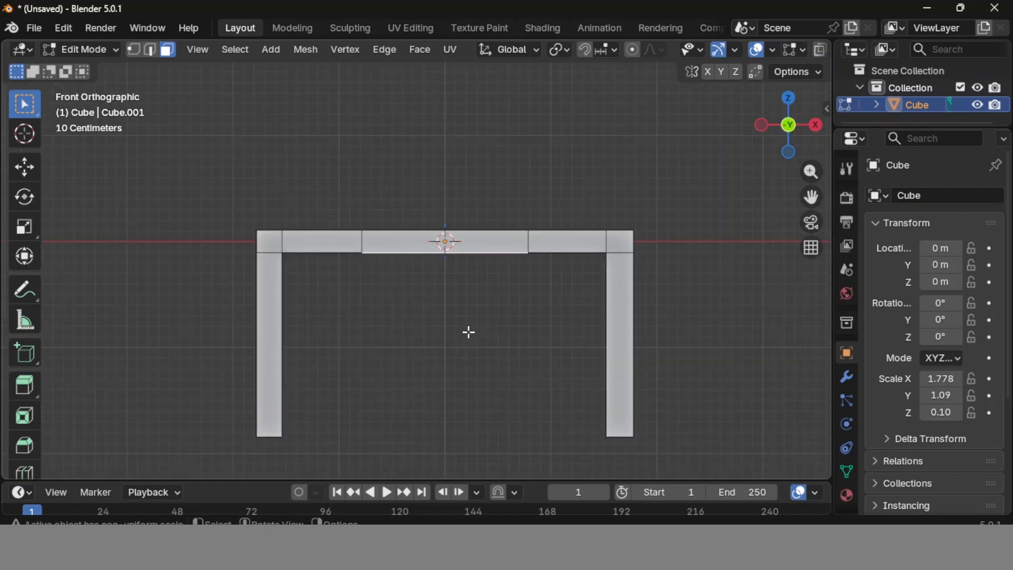
pyautogui.press('e')
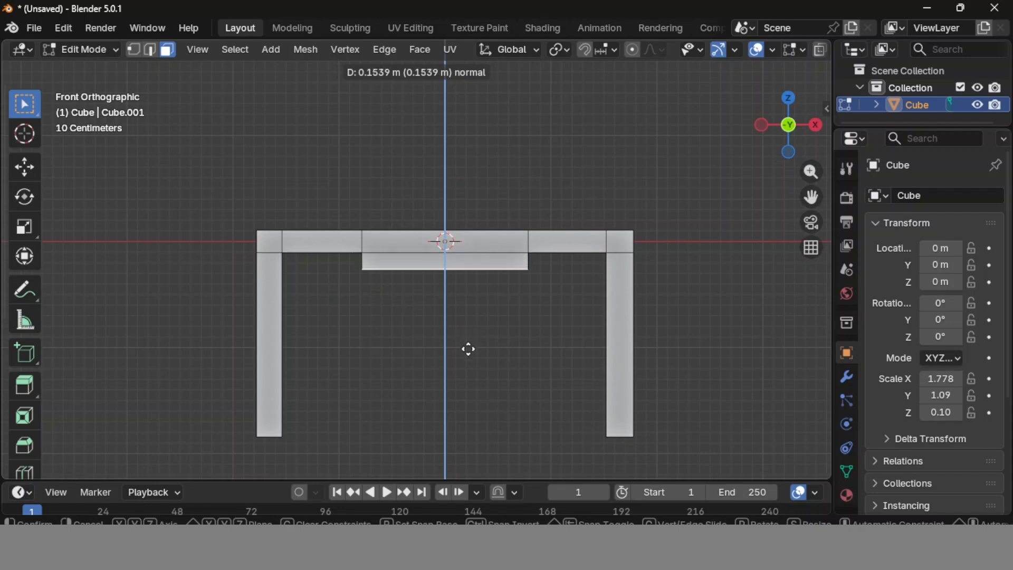
pyautogui.click(468, 349)
pyautogui.click(421, 339)
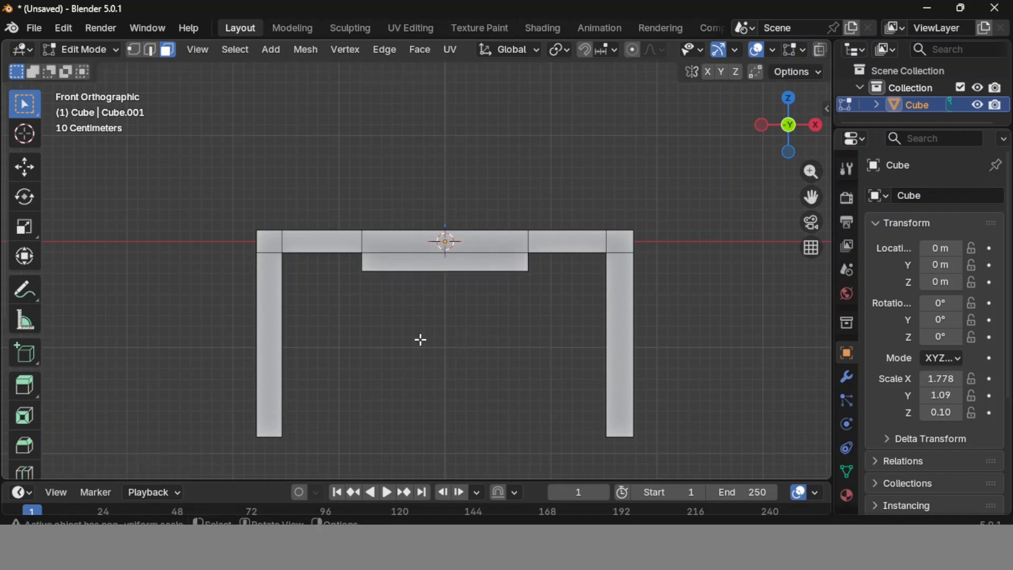
# Inset the drawer block's front face to leave a small centred rectangle for a handle.
pyautogui.moveTo(396, 347); pyautogui.dragTo(466, 355, button='middle')
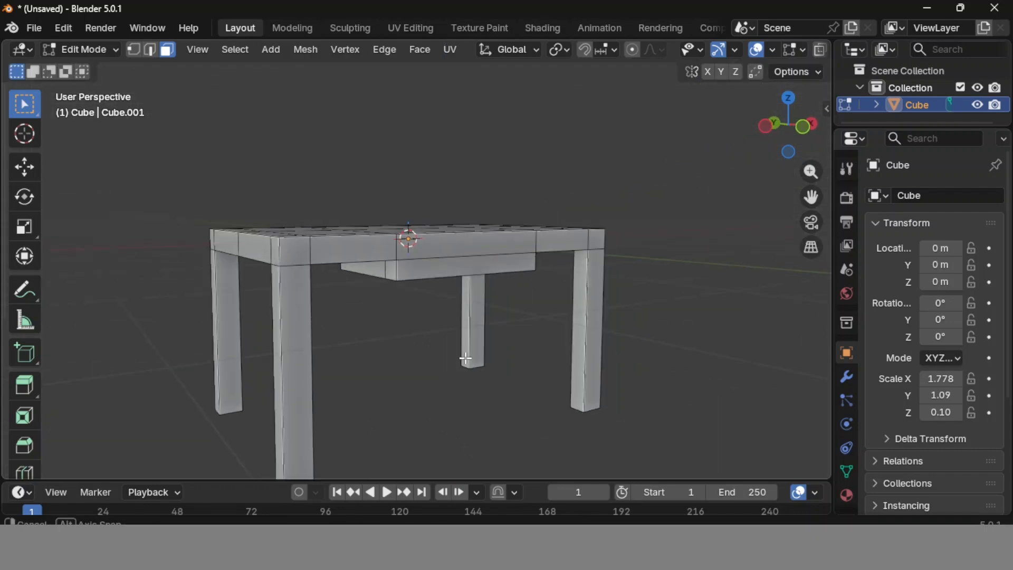
pyautogui.click(433, 270)
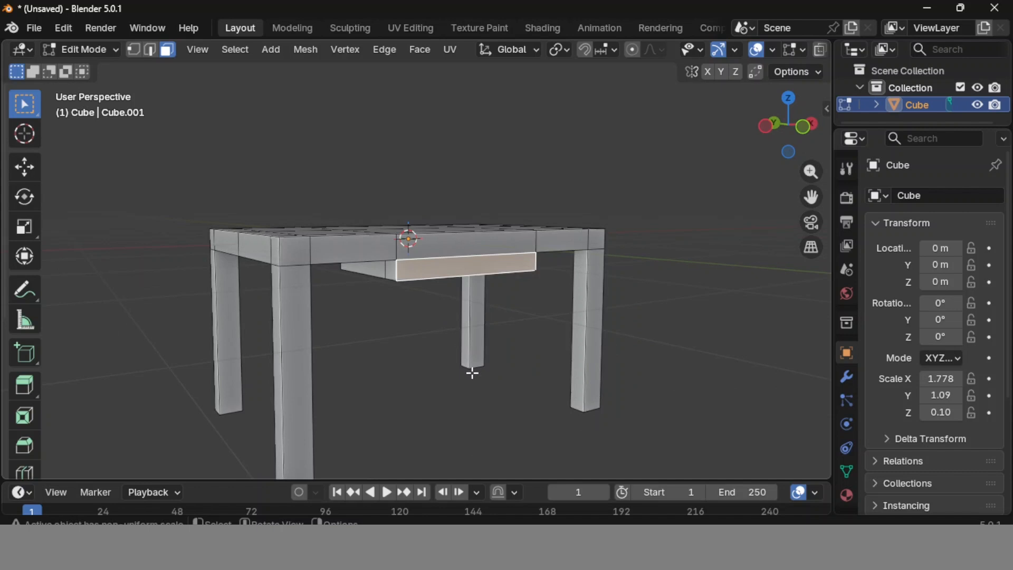
pyautogui.press('i')
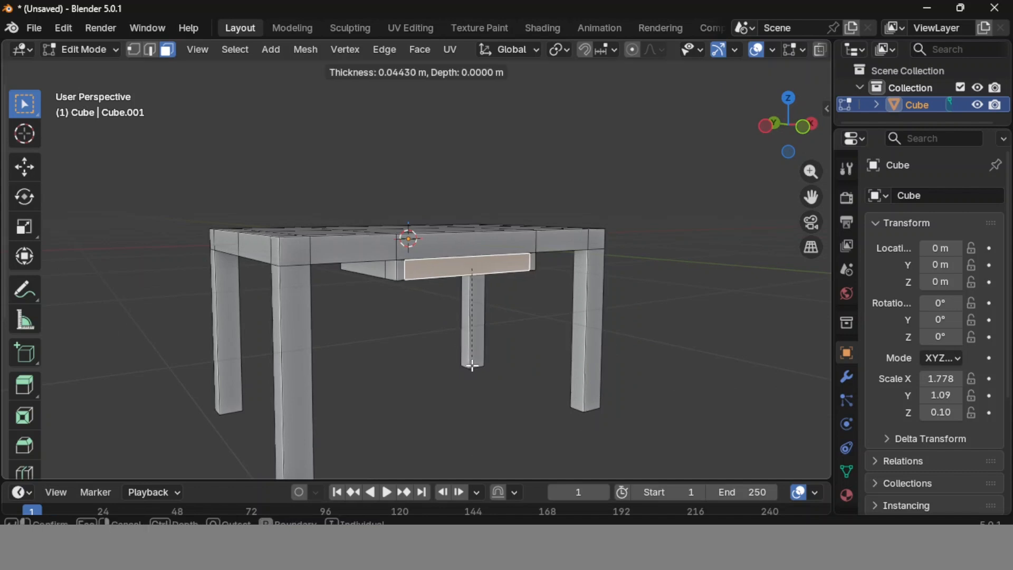
pyautogui.click(471, 342)
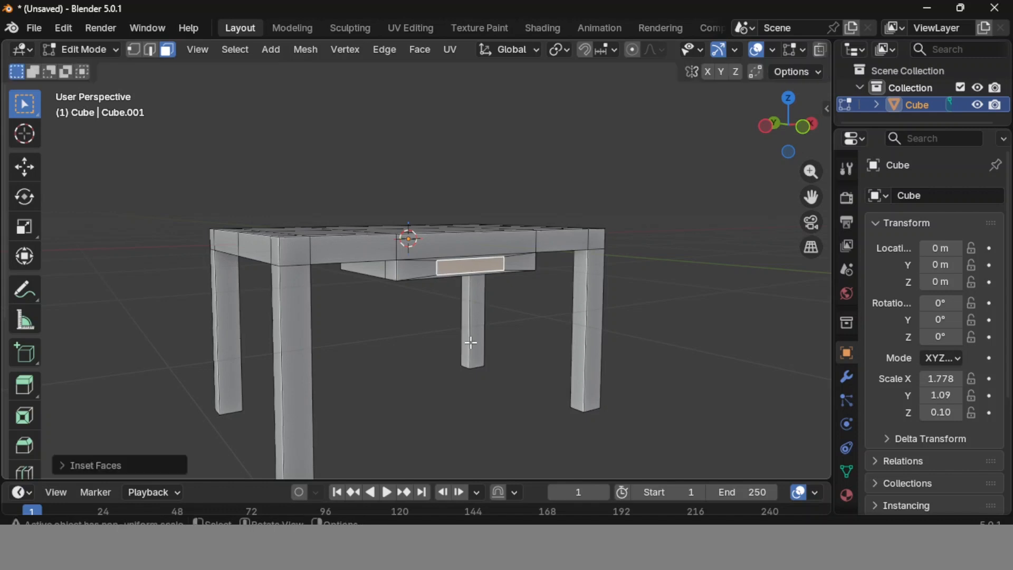
# Extrude the inset drawer face outward along the global Y axis by about 0.05 m.
pyautogui.moveTo(416, 380); pyautogui.dragTo(480, 395, button='middle')
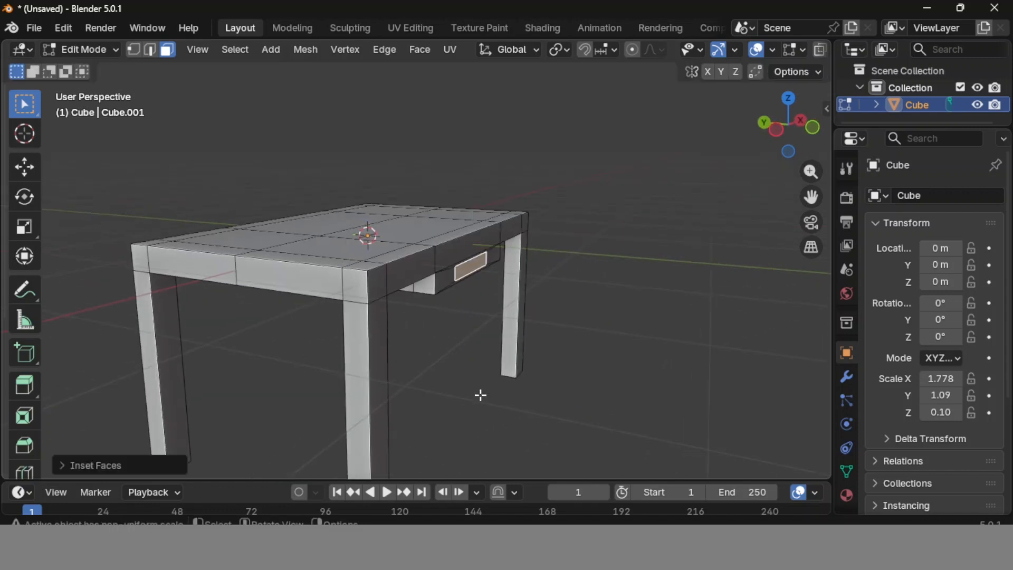
pyautogui.press('e')
pyautogui.press('y')
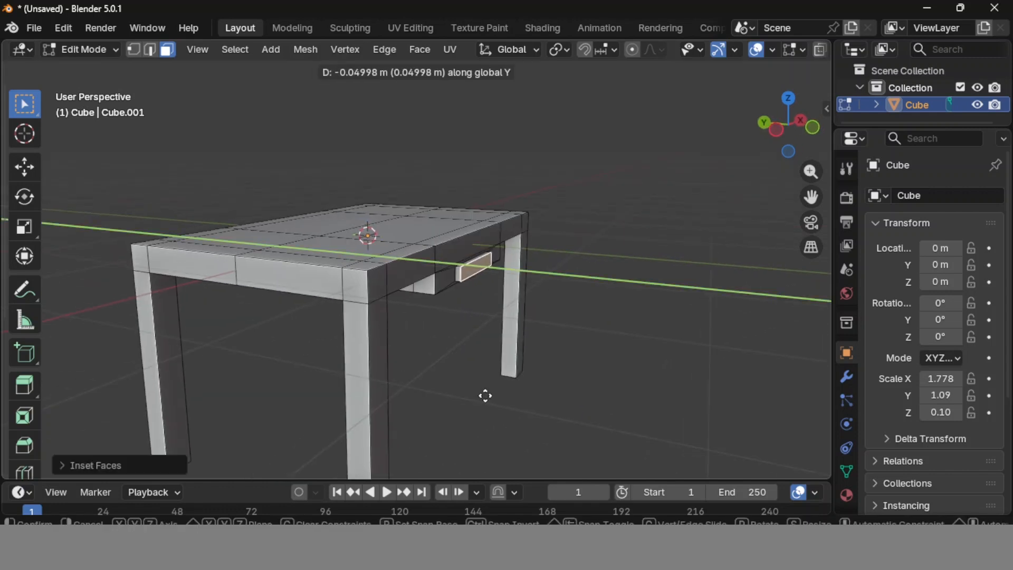
pyautogui.click(486, 397)
# In edge selection, select the whole table mesh and bevel all its edges with a 0.03 m offset.
pyautogui.moveTo(522, 399); pyautogui.dragTo(428, 381, button='middle')
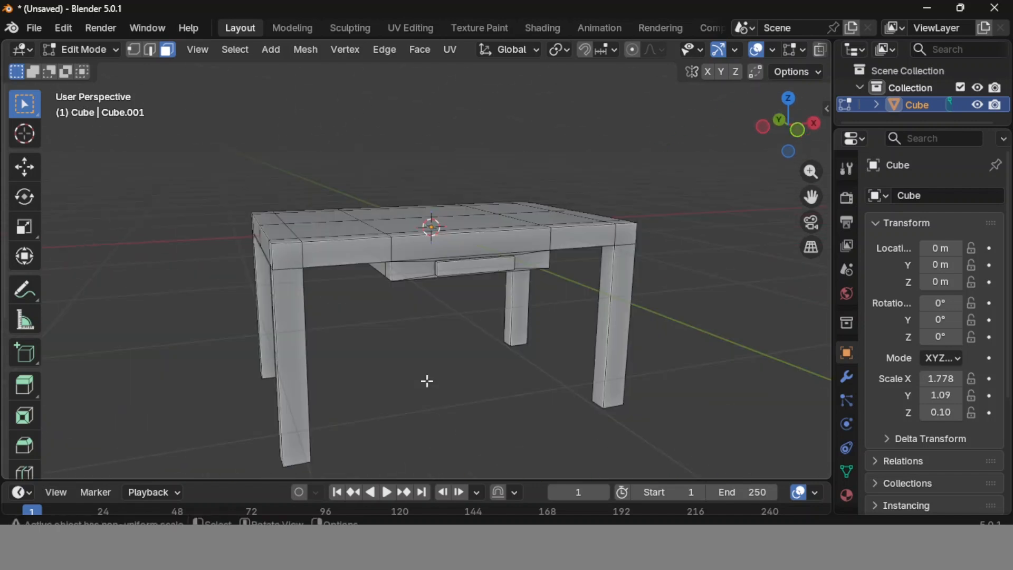
pyautogui.click(150, 50)
pyautogui.moveTo(343, 327); pyautogui.dragTo(370, 346, button='middle')
pyautogui.press('a')
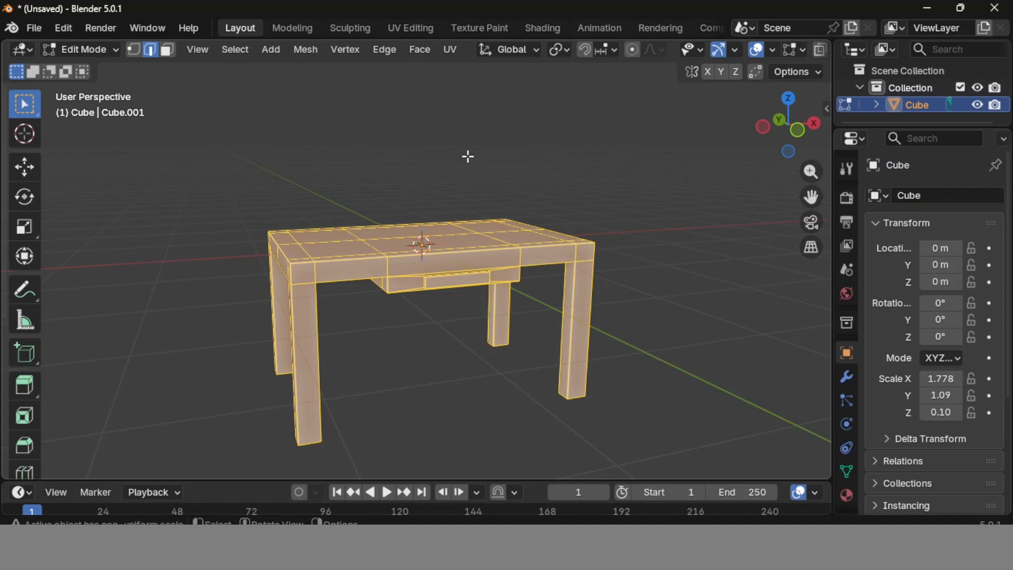
pyautogui.press('ctrl')
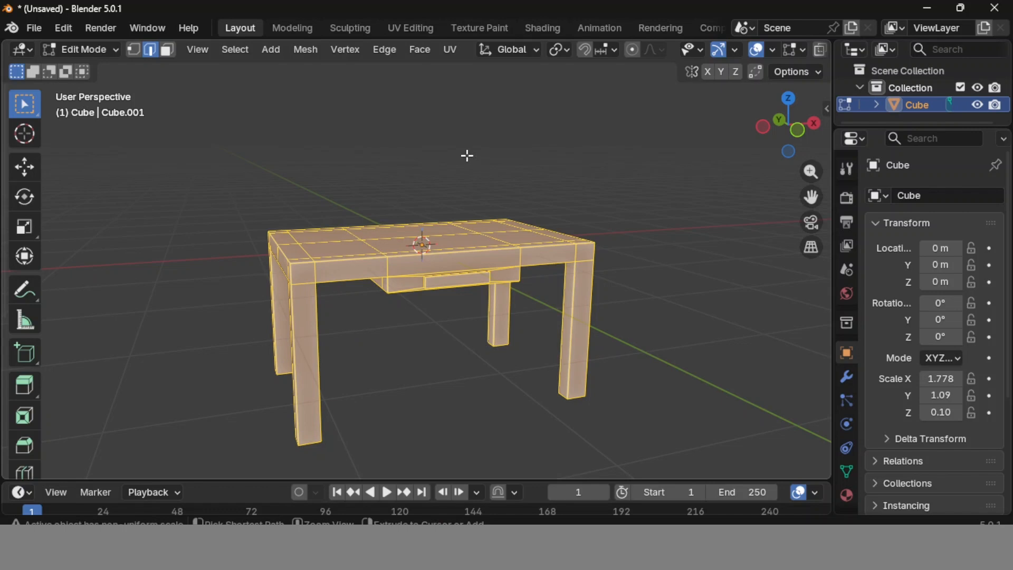
pyautogui.hotkey('ctrl', 'b')
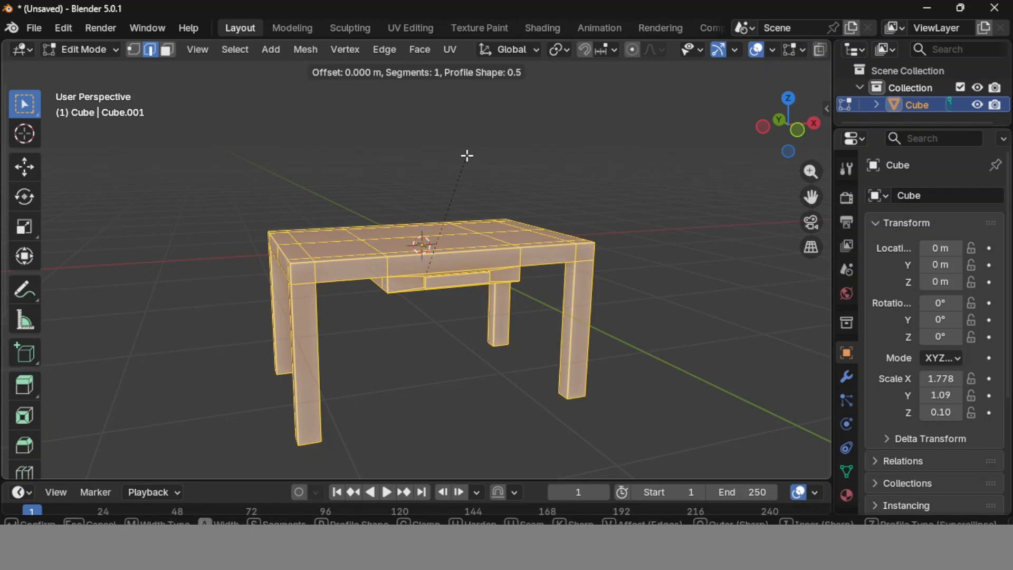
pyautogui.write('0.03')
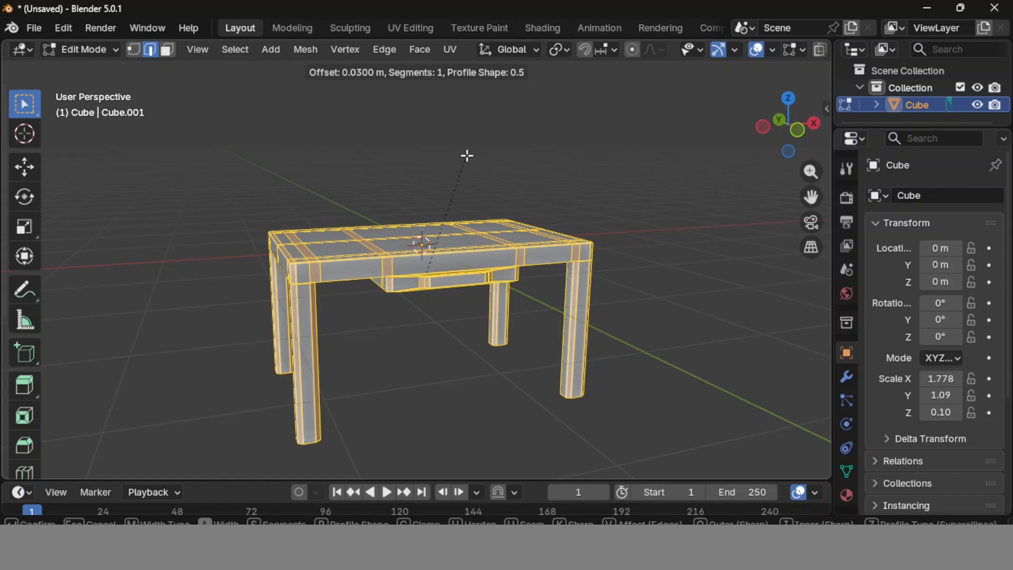
pyautogui.press('Return')
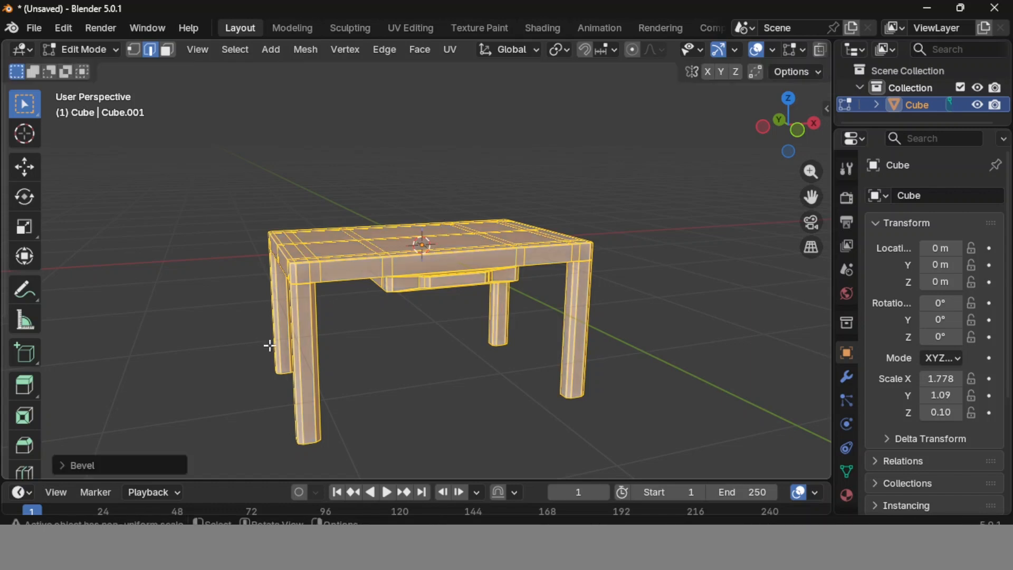
# Set the bevel's segments to 3 and deselect the mesh.
pyautogui.click(84, 466)
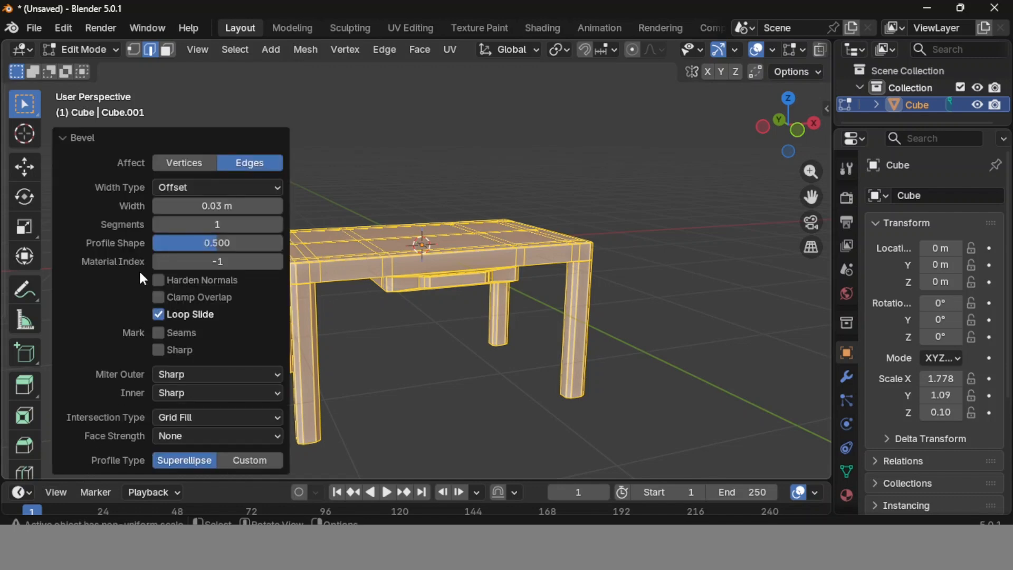
pyautogui.click(275, 226)
pyautogui.click(275, 227)
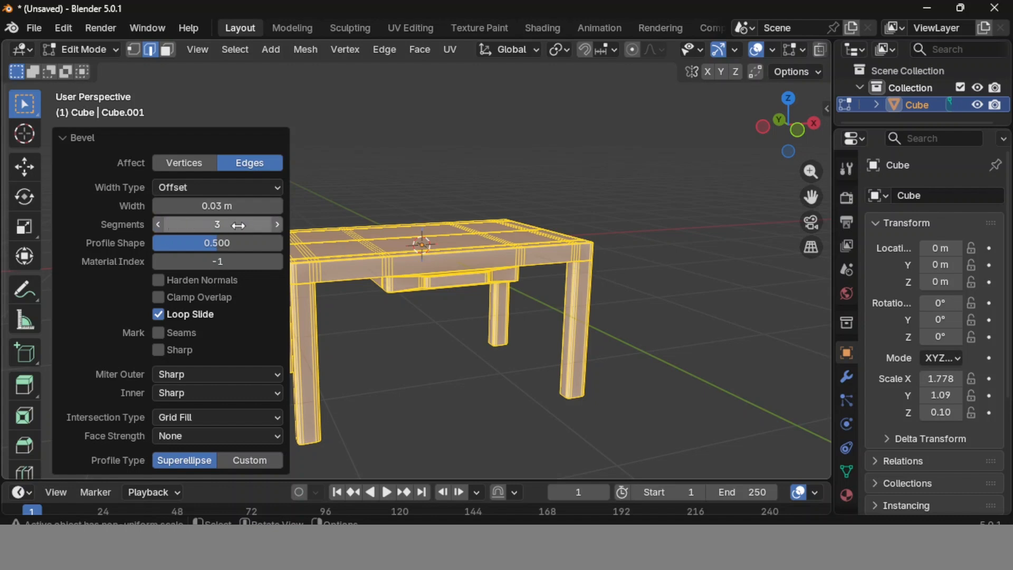
pyautogui.click(348, 177)
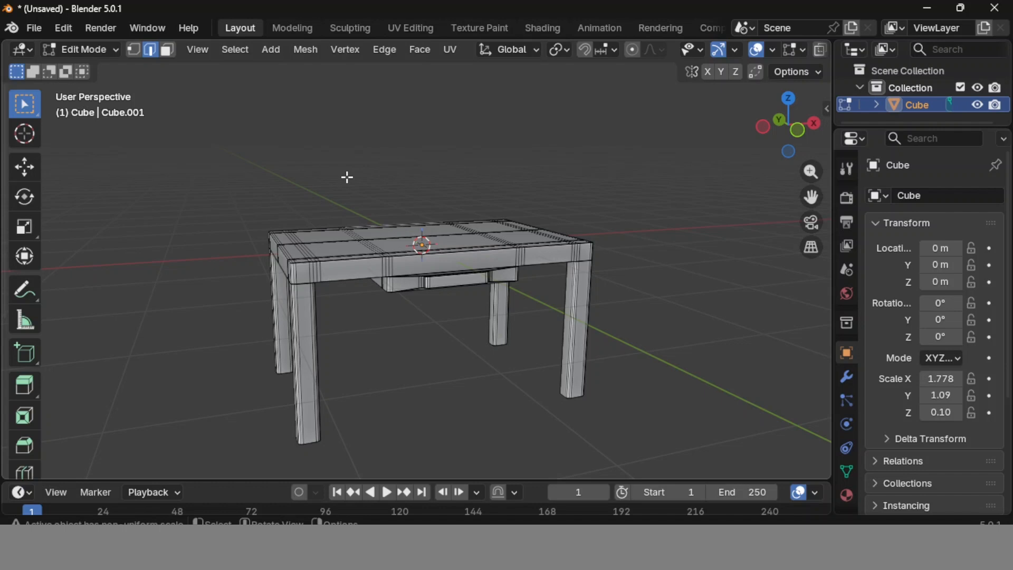
# Return to Object Mode, deselect the table and inspect its rounded edges from several angles.
pyautogui.press('Tab')
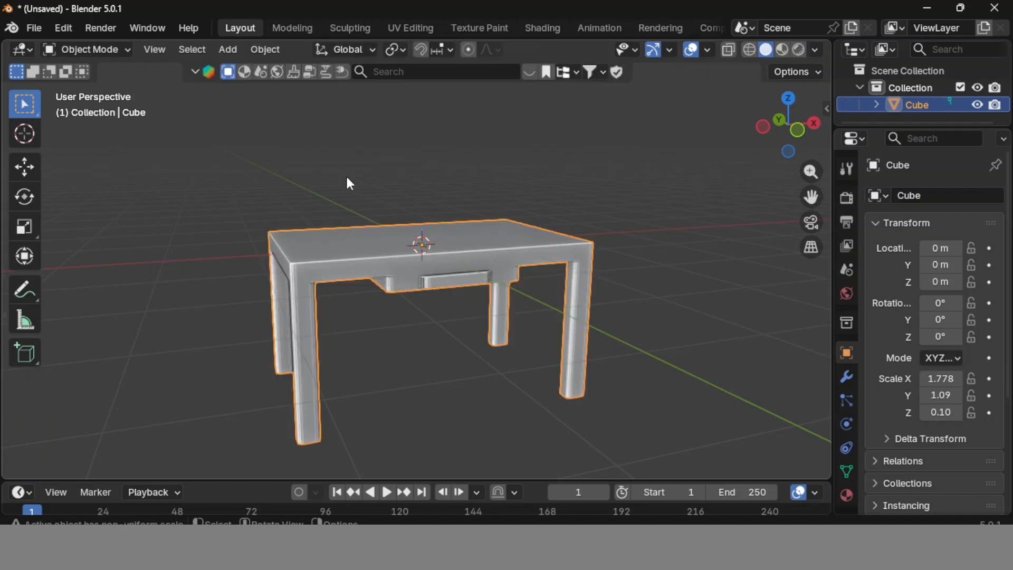
pyautogui.moveTo(392, 325); pyautogui.dragTo(272, 277, button='middle')
pyautogui.click(493, 374)
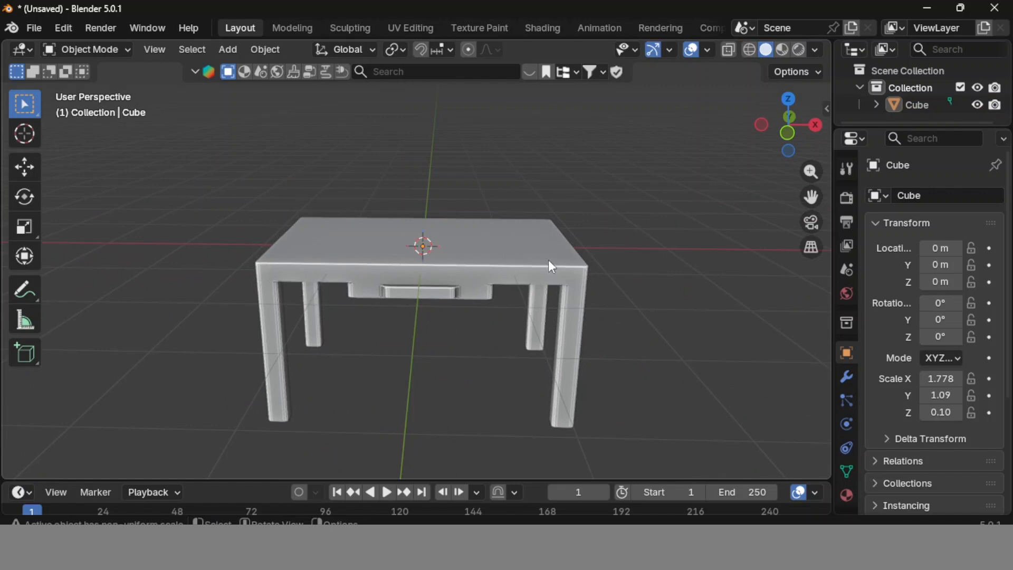
pyautogui.moveTo(549, 261); pyautogui.dragTo(666, 341, button='middle')
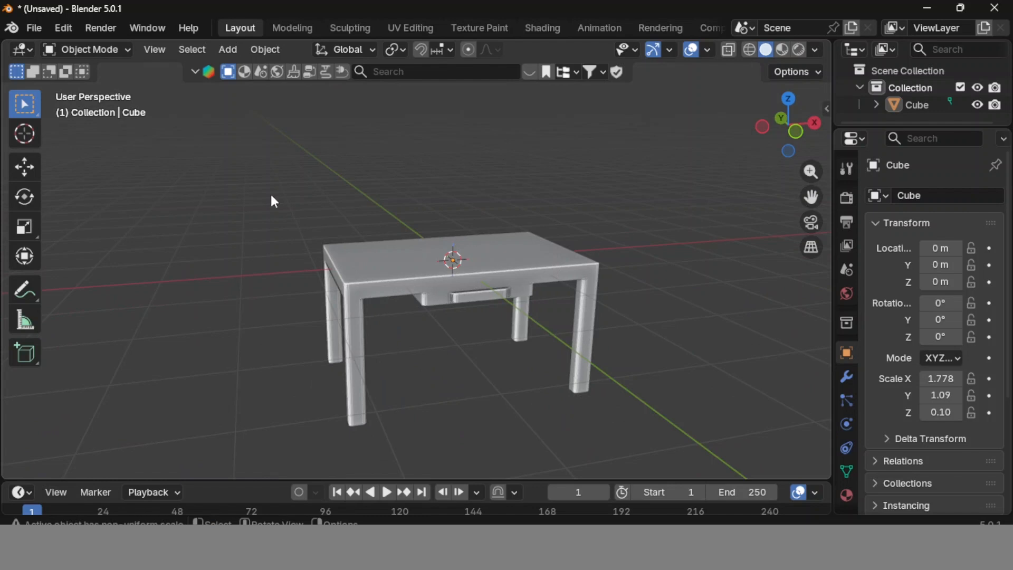
pyautogui.moveTo(432, 346)
pyautogui.mouseDown(button='middle')
pyautogui.moveTo(482, 355)
pyautogui.moveTo(488, 342)
pyautogui.moveTo(600, 343)
pyautogui.moveTo(413, 350)
pyautogui.mouseUp(button='middle')
# Select the table, apply all its transforms and deselect it.
pyautogui.click(439, 286)
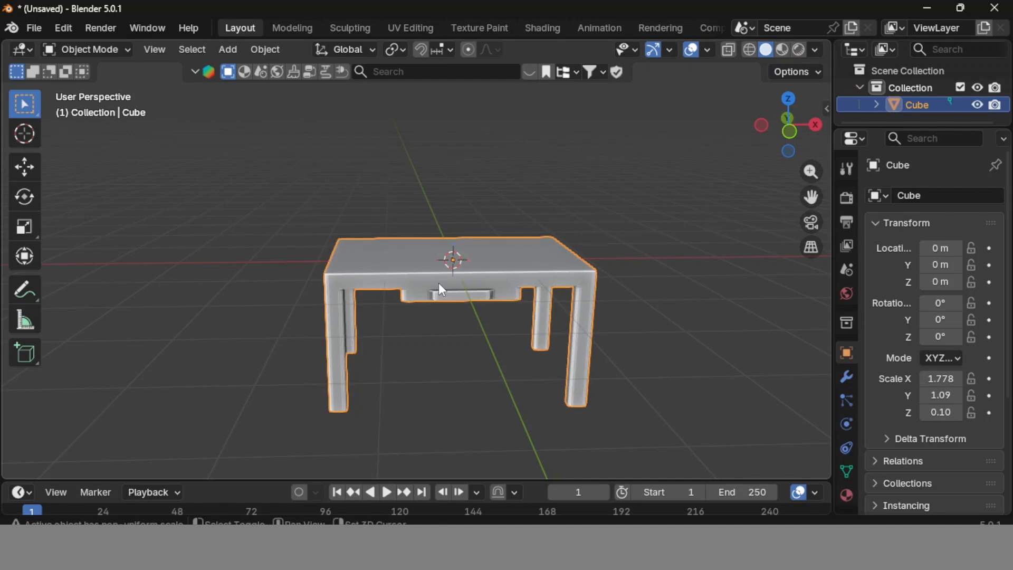
pyautogui.hotkey('shift', 'a')
pyautogui.hotkey('ctrl', 'a')
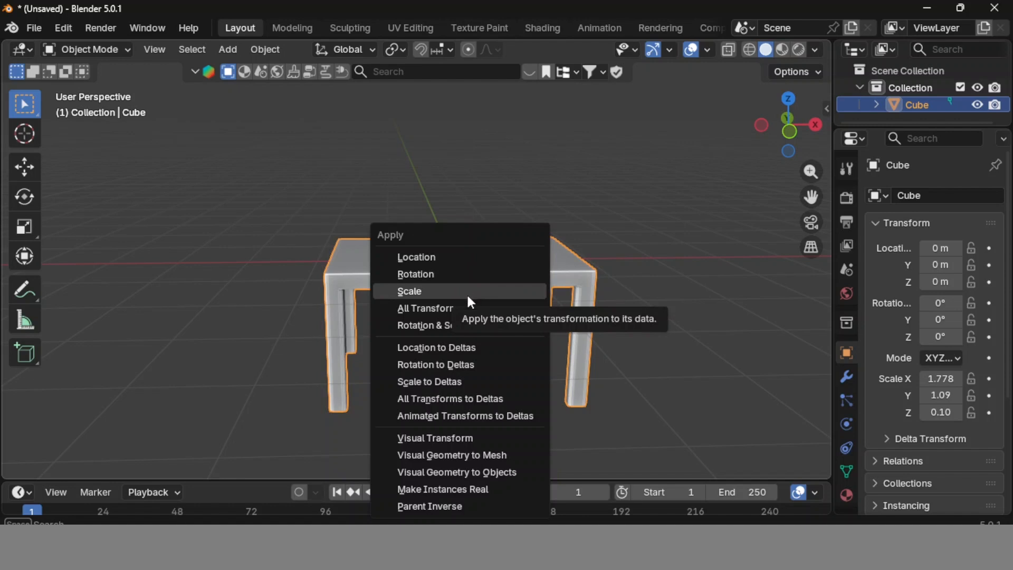
pyautogui.click(451, 310)
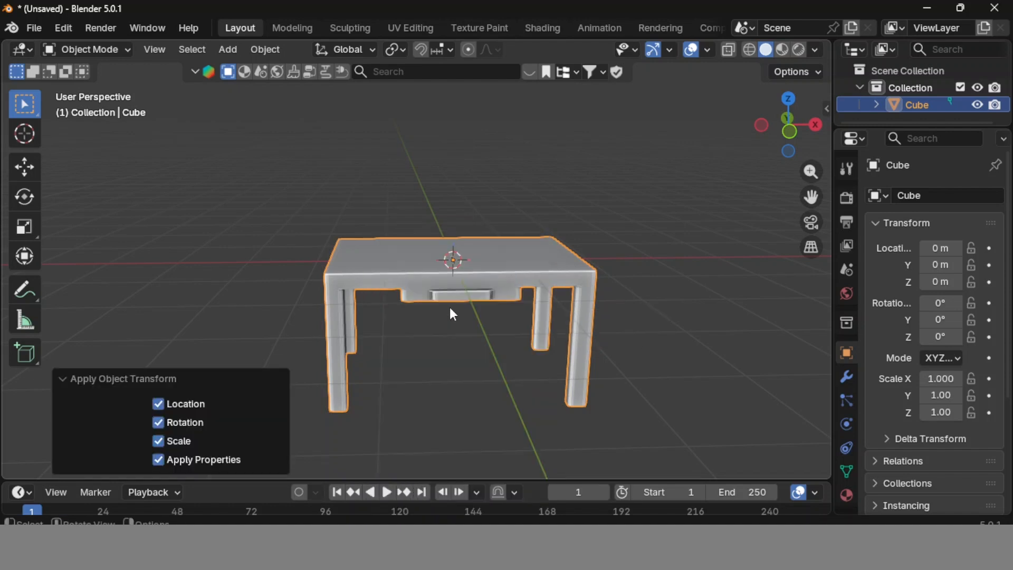
pyautogui.click(637, 313)
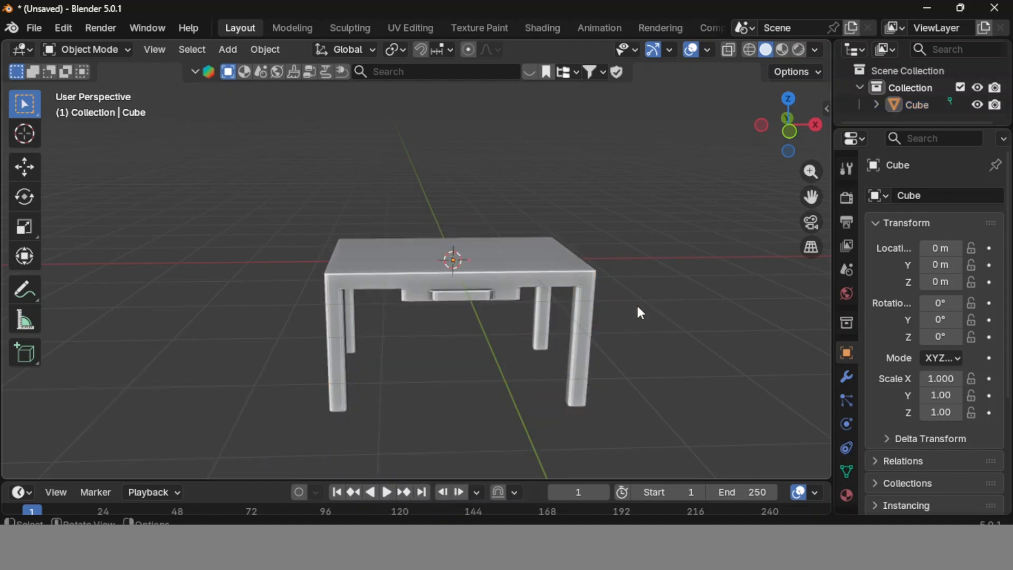
# Show the object's transform values in the viewport and undo the applied transforms.
pyautogui.press('n')
pyautogui.hotkey('ctrl', 'z')
pyautogui.hotkey('ctrl', 'z')
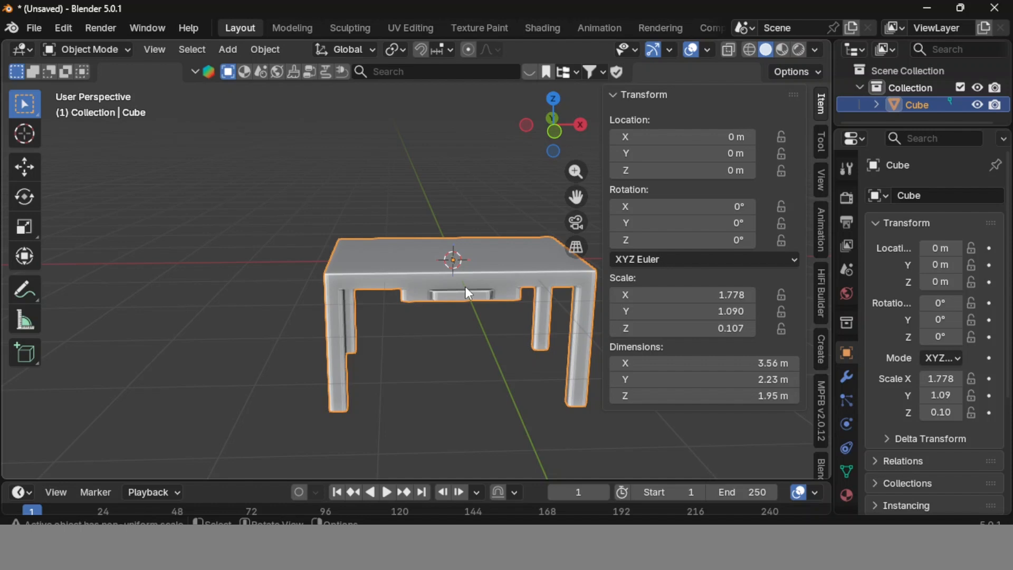
# Apply the table's object transforms to reset its scale to 1, and hide the viewport transform values.
pyautogui.hotkey('ctrl', 'a')
pyautogui.click(432, 289)
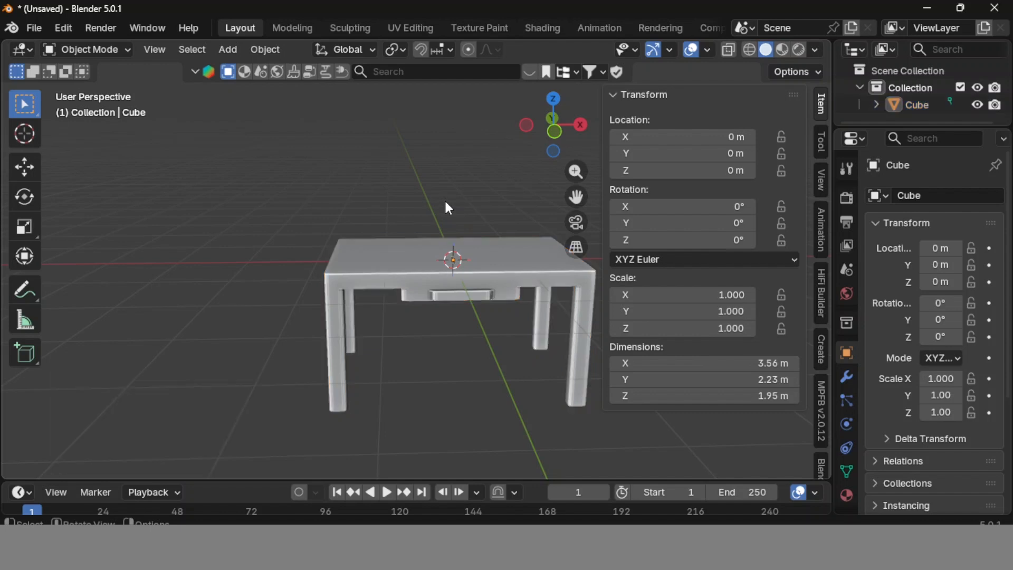
pyautogui.press('n')
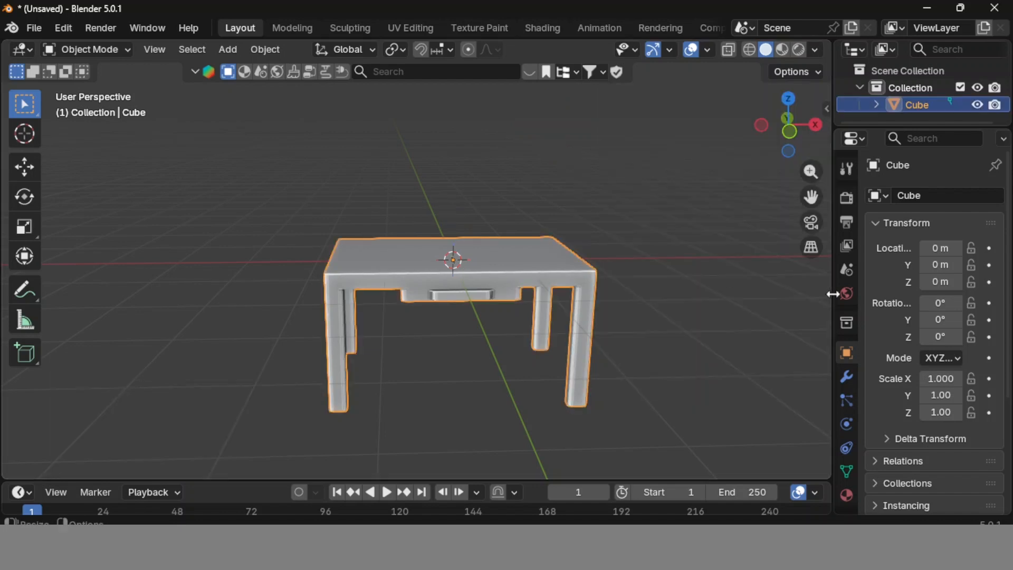
# Add a Subdivision Surface modifier to the table and set its viewport levels to 2.
pyautogui.click(848, 377)
pyautogui.click(943, 205)
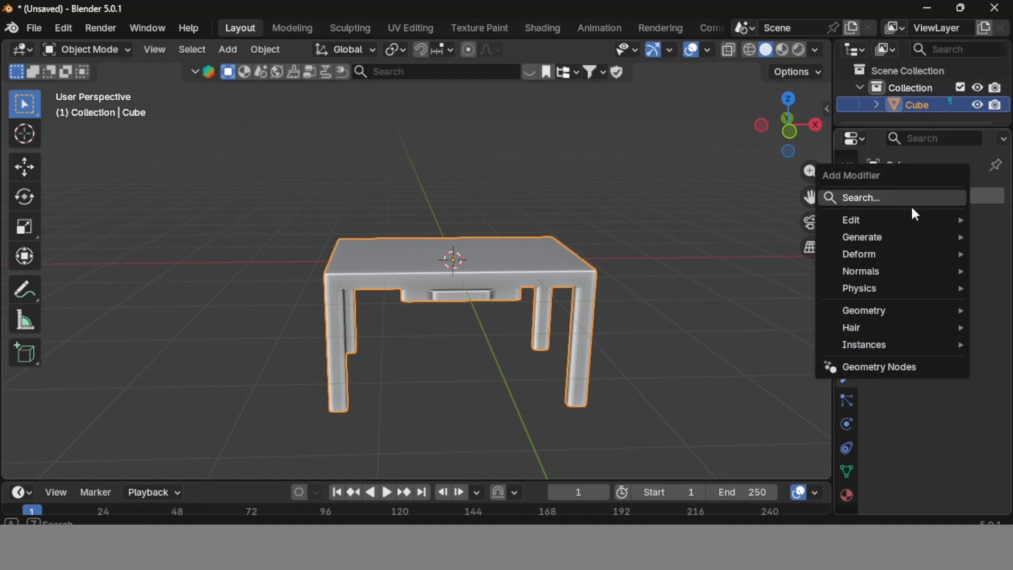
pyautogui.moveTo(864, 236)
pyautogui.scroll(-2, 741, 439)
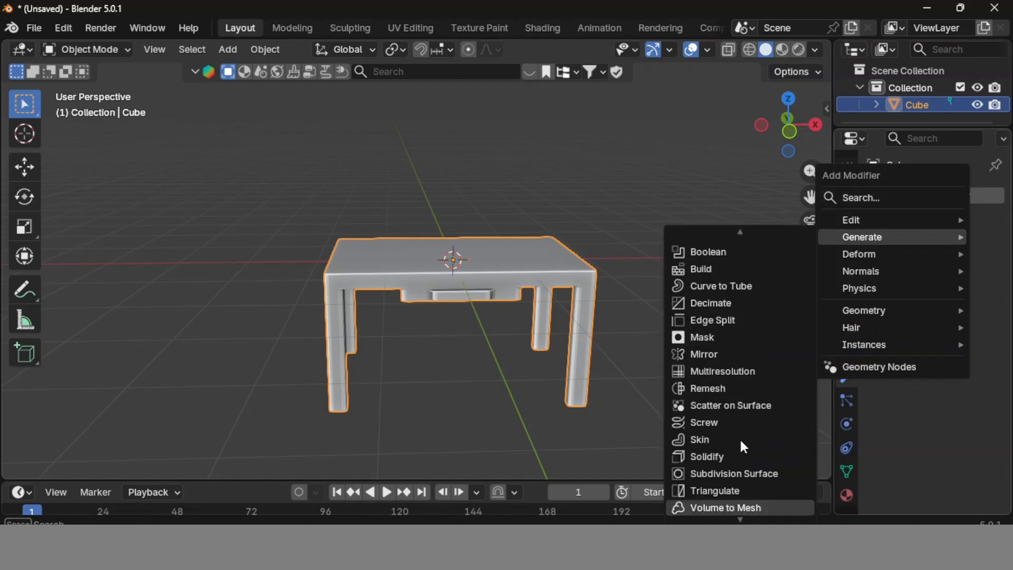
pyautogui.click(757, 473)
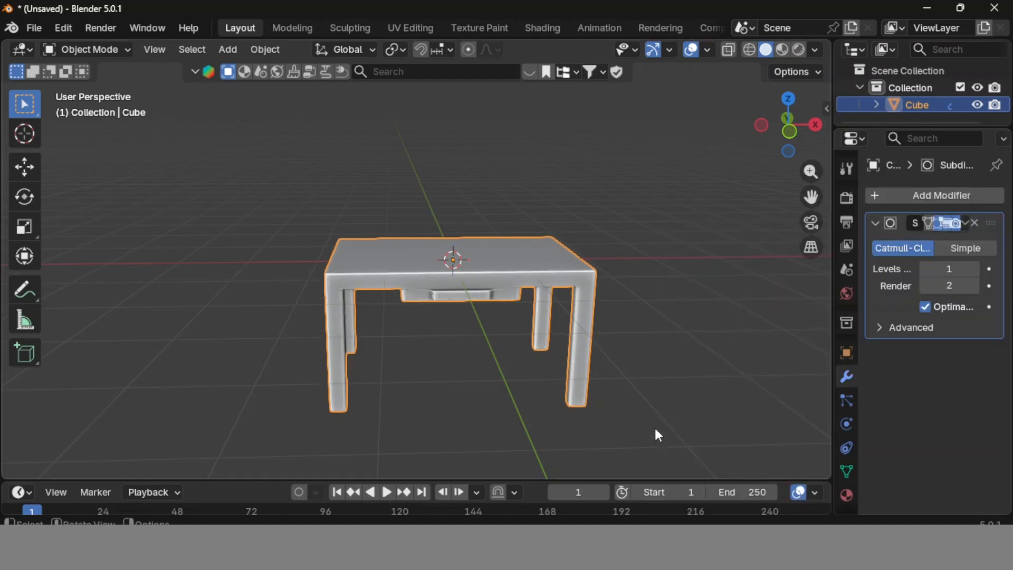
pyautogui.moveTo(655, 430); pyautogui.dragTo(584, 418, button='middle')
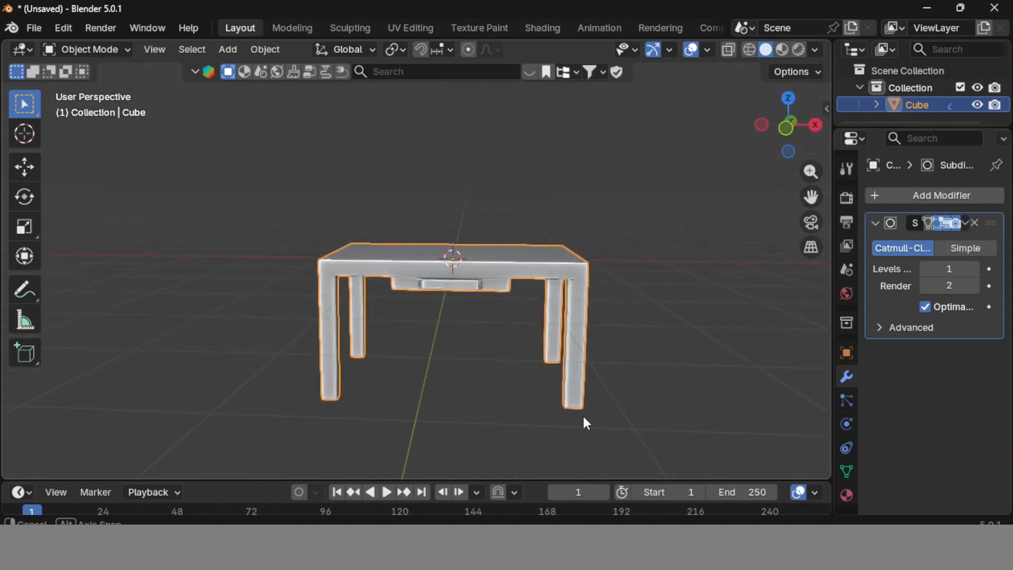
pyautogui.click(976, 269)
pyautogui.moveTo(660, 357); pyautogui.dragTo(698, 383, button='middle')
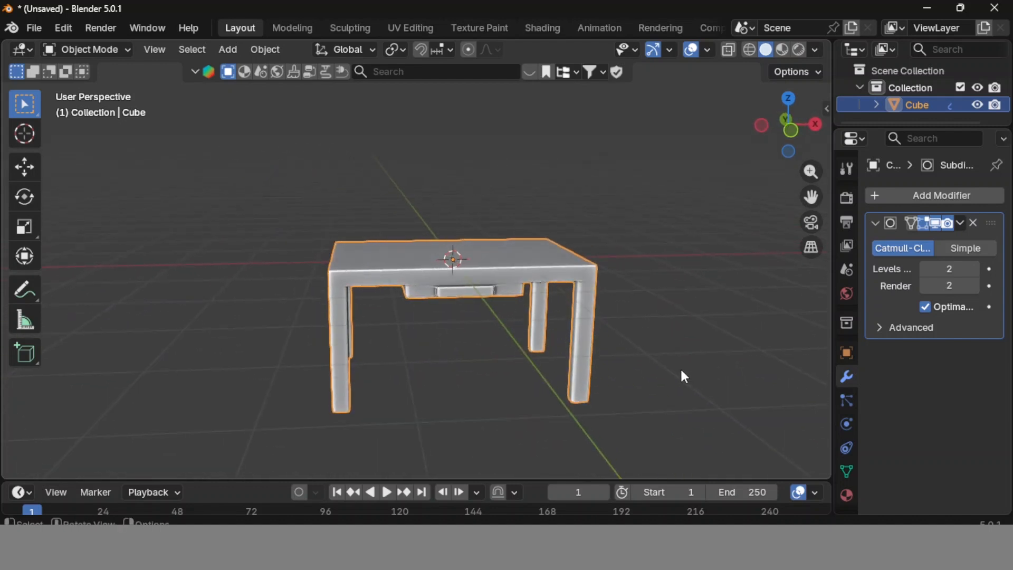
# Shade the table smooth and deselect it.
pyautogui.rightClick(517, 266)
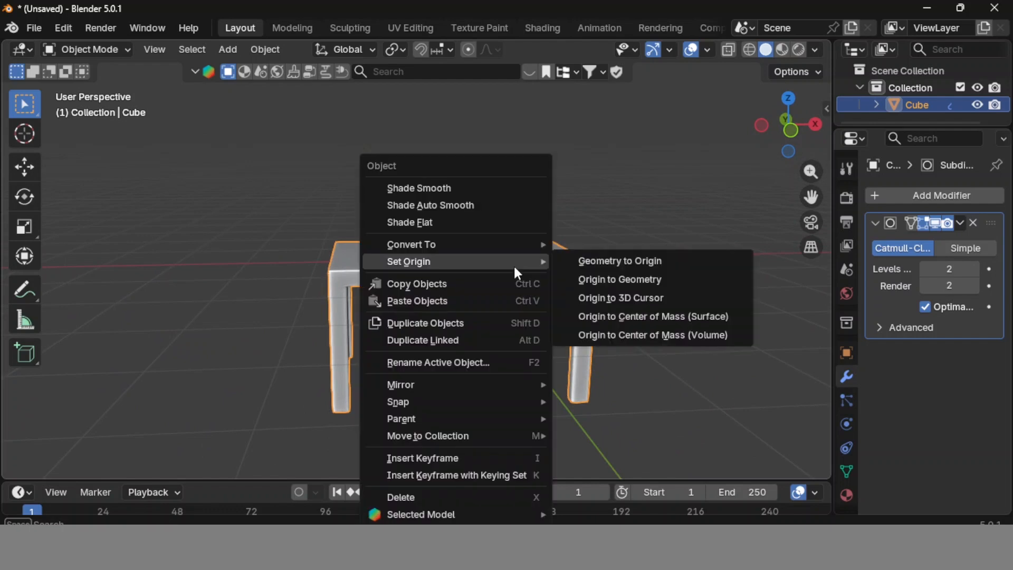
pyautogui.click(449, 188)
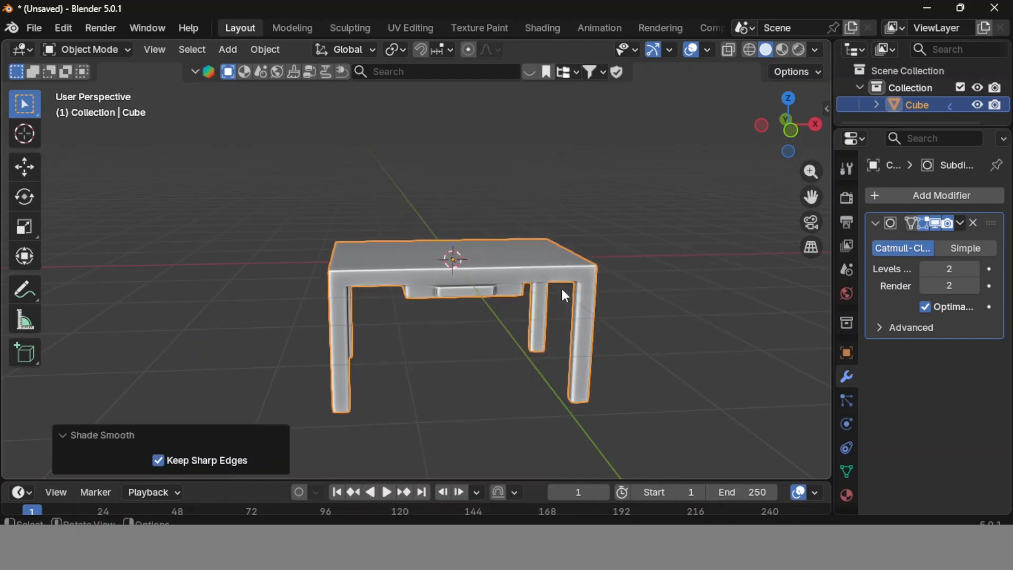
pyautogui.moveTo(665, 348)
pyautogui.mouseDown(button='middle')
pyautogui.moveTo(562, 347)
pyautogui.moveTo(672, 356)
pyautogui.moveTo(659, 347)
pyautogui.mouseUp(button='middle')
pyautogui.click(678, 299)
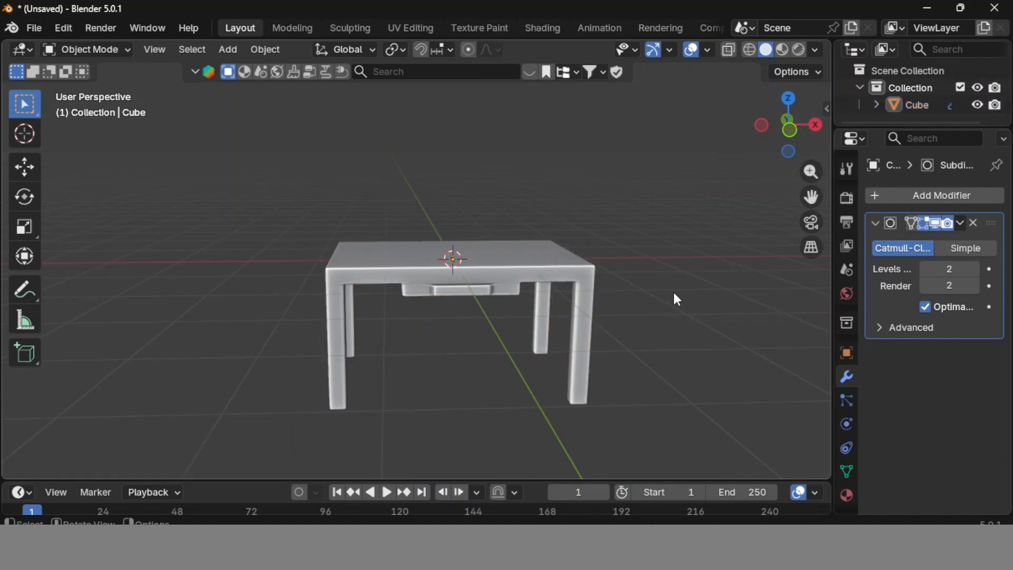
# Apply the table's Subdivision Surface modifier permanently, check the mesh and leave the table selected.
pyautogui.click(550, 271)
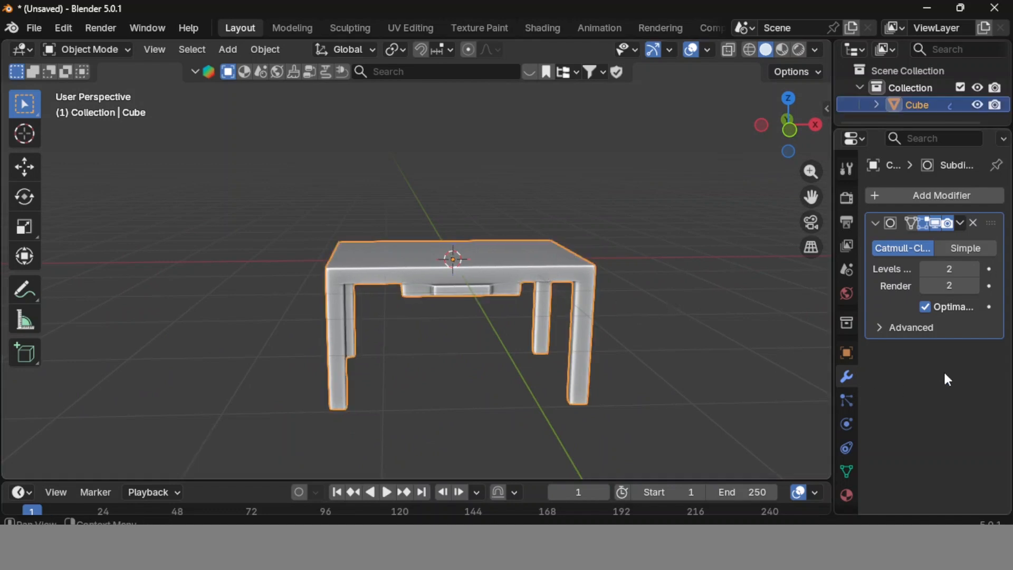
pyautogui.click(961, 223)
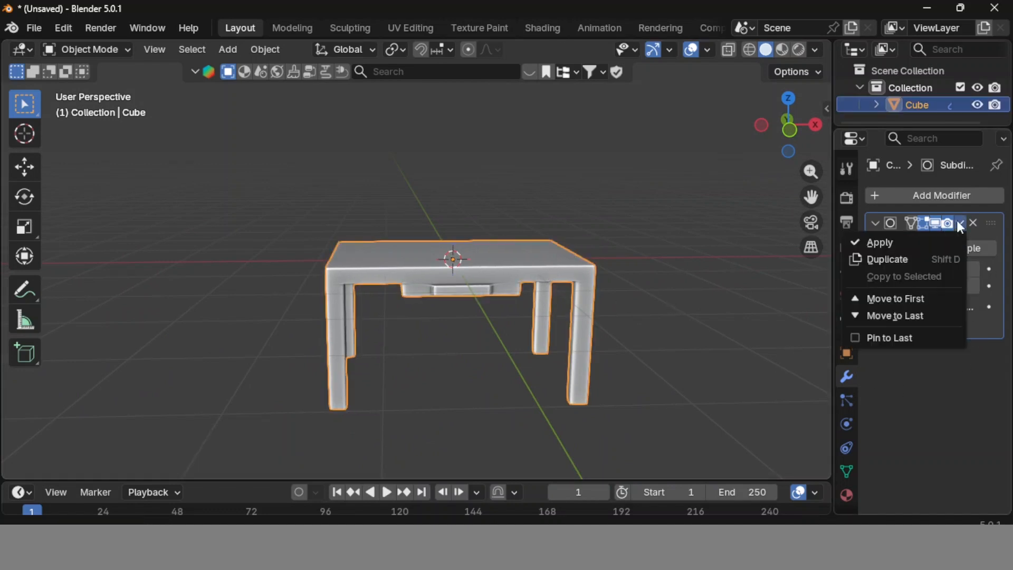
pyautogui.click(907, 241)
pyautogui.click(702, 347)
pyautogui.moveTo(702, 347); pyautogui.dragTo(675, 385, button='middle')
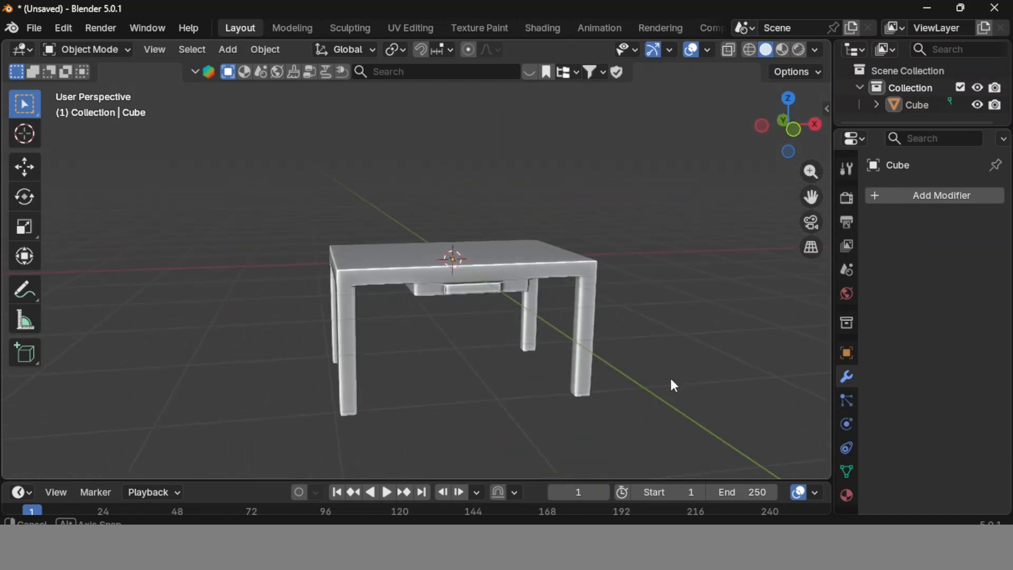
pyautogui.click(515, 275)
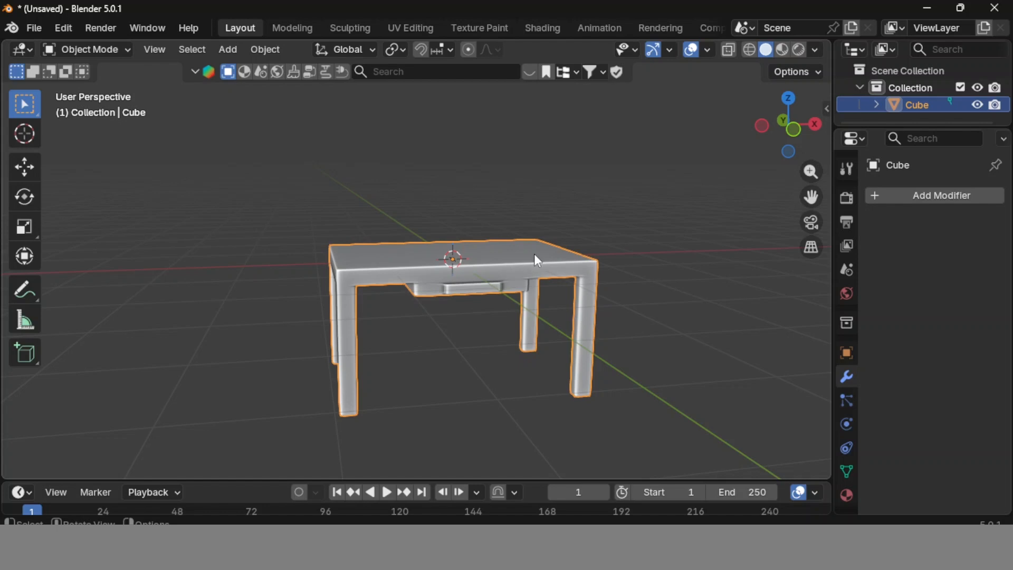
# Open the Get Extensions preferences and search the add-ons for BLENDERKIT.
pyautogui.click(63, 28)
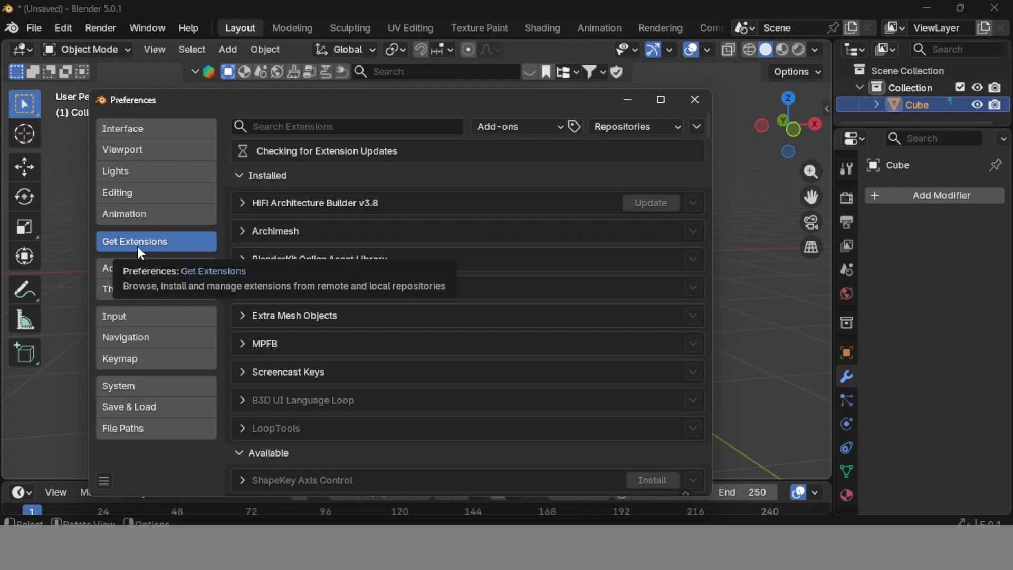
pyautogui.click(290, 128)
pyautogui.write('BLENDE')
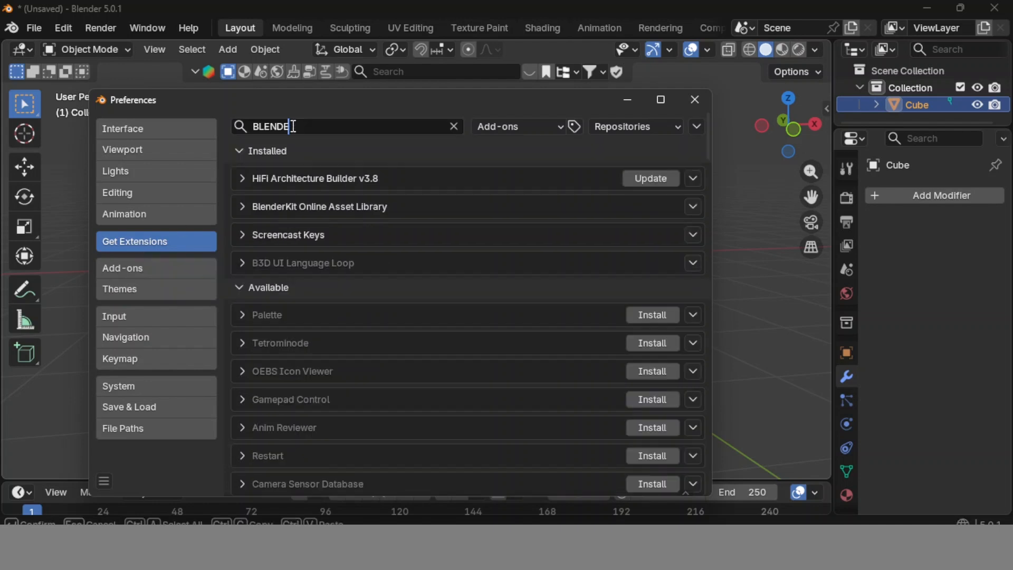
pyautogui.write('RKIT')
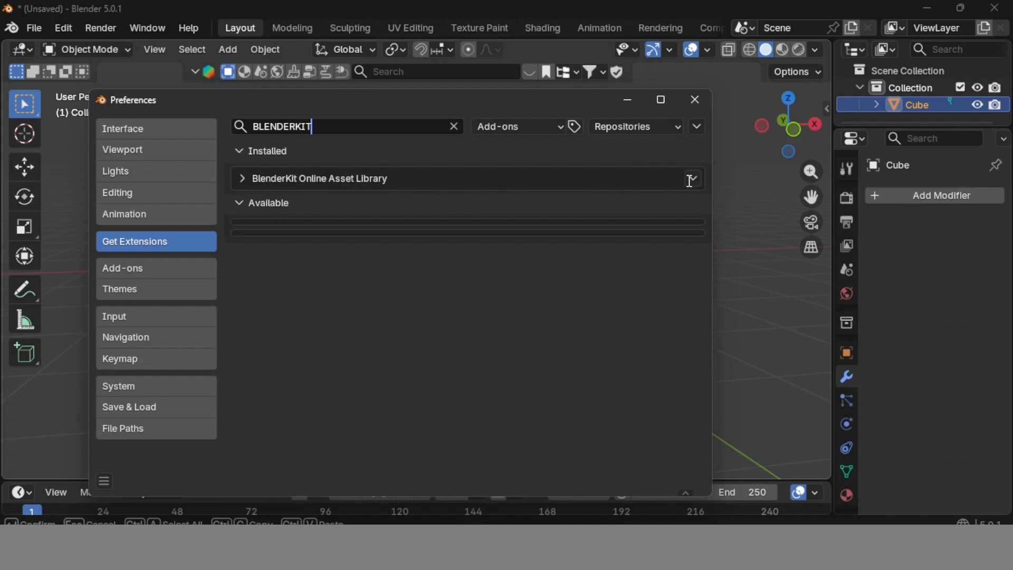
pyautogui.click(454, 127)
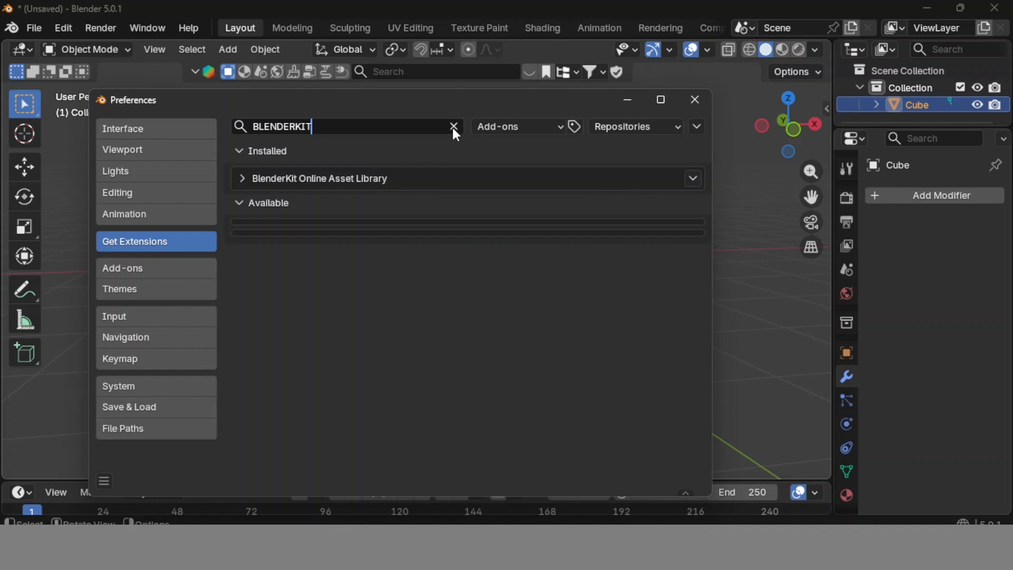
# Clear the add-on search and close the preferences.
pyautogui.click(454, 128)
pyautogui.click(454, 126)
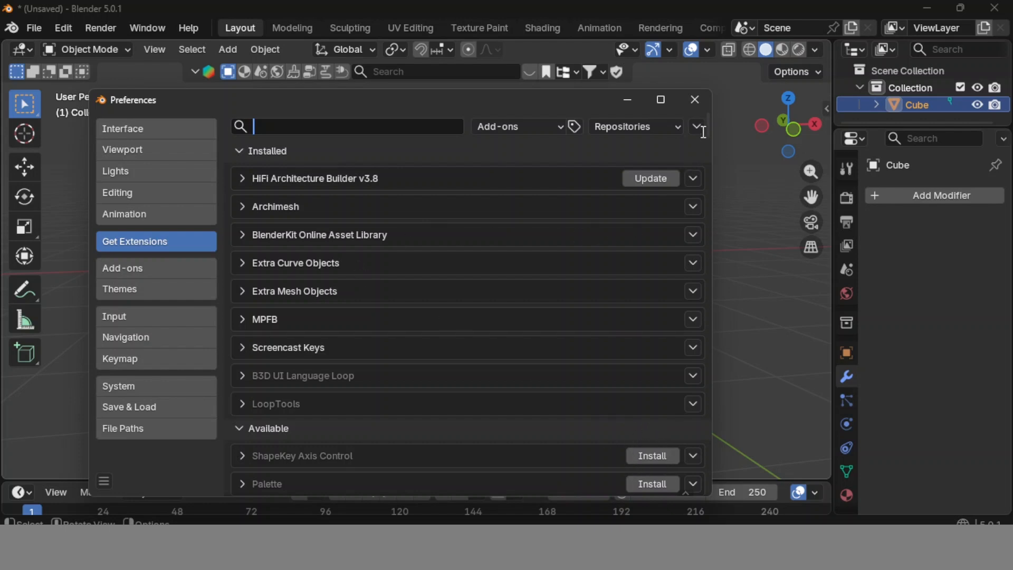
pyautogui.click(698, 101)
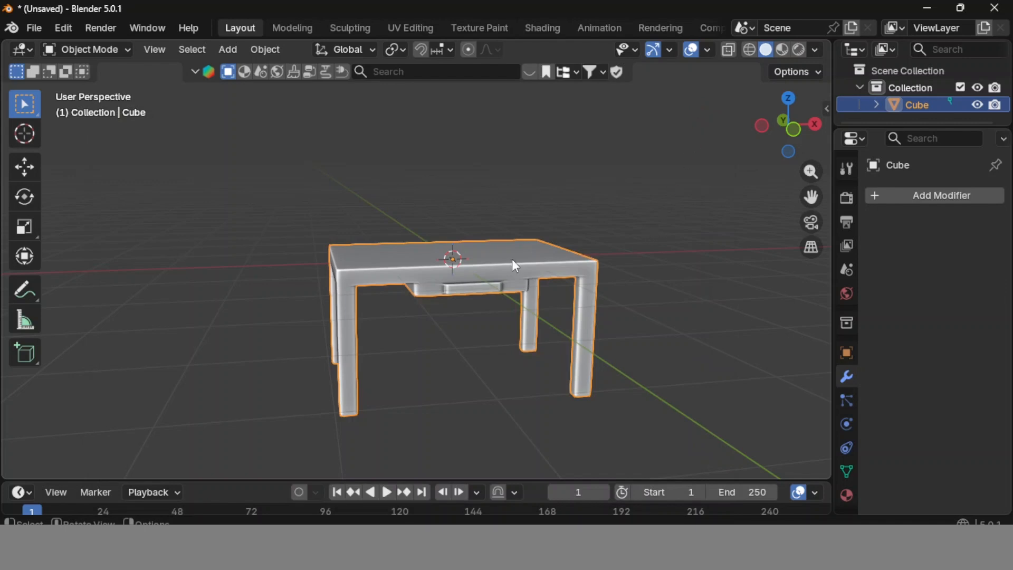
# Show the viewport in material preview and search the BlenderKit materials for WOOD.
pyautogui.click(783, 49)
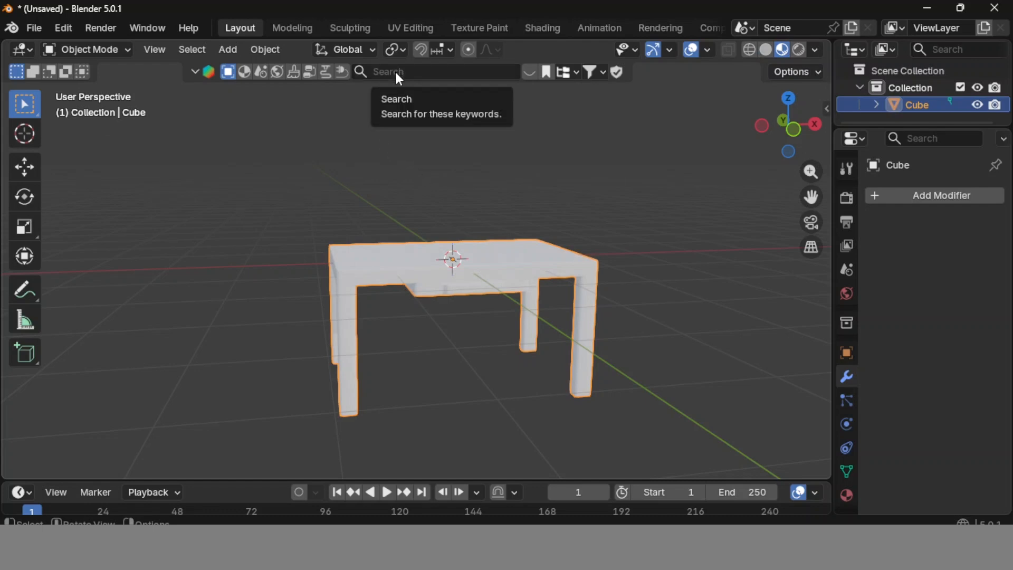
pyautogui.click(438, 74)
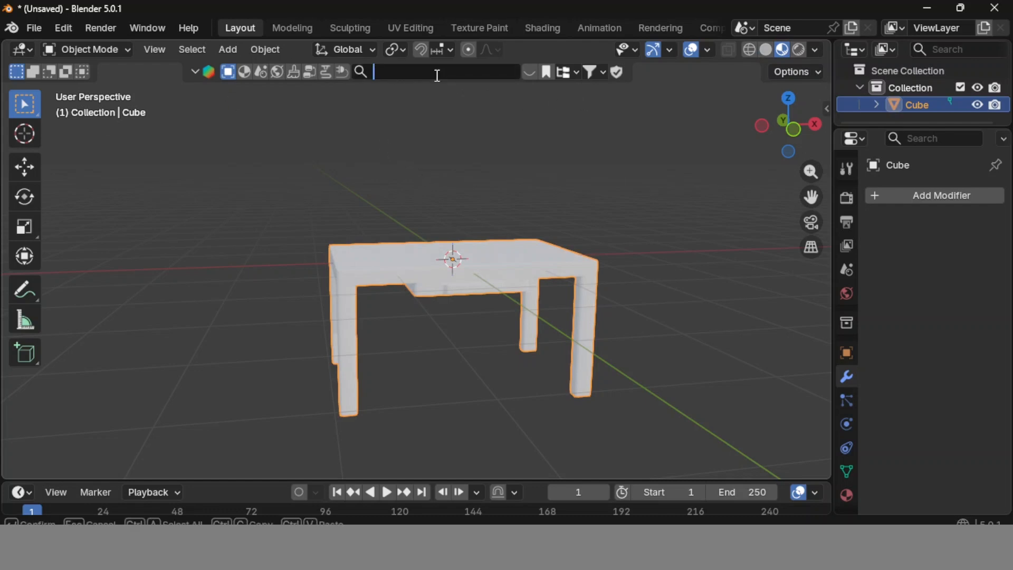
pyautogui.write('WOOD')
pyautogui.click(243, 75)
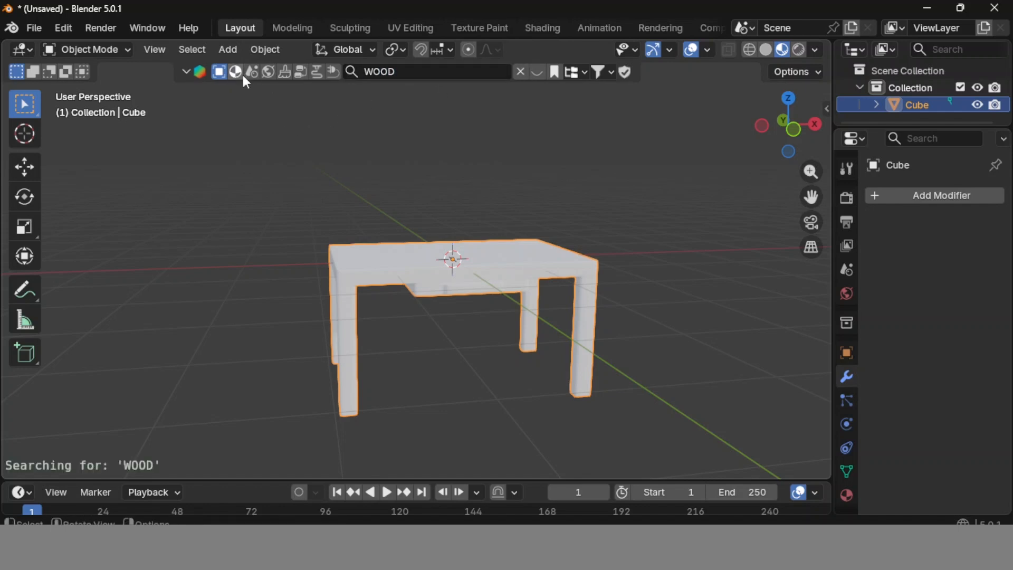
pyautogui.click(238, 72)
pyautogui.click(412, 73)
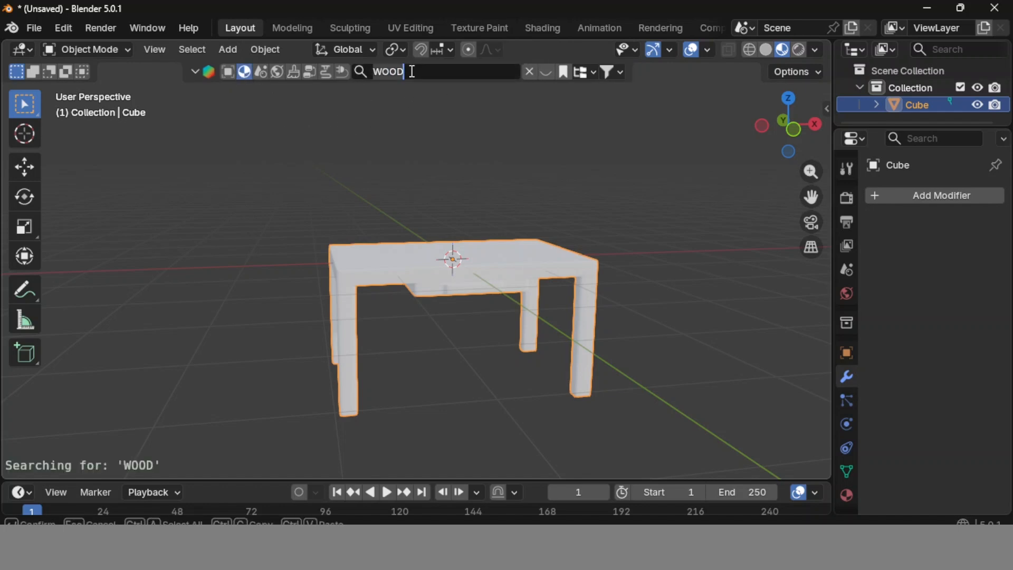
pyautogui.press('Return')
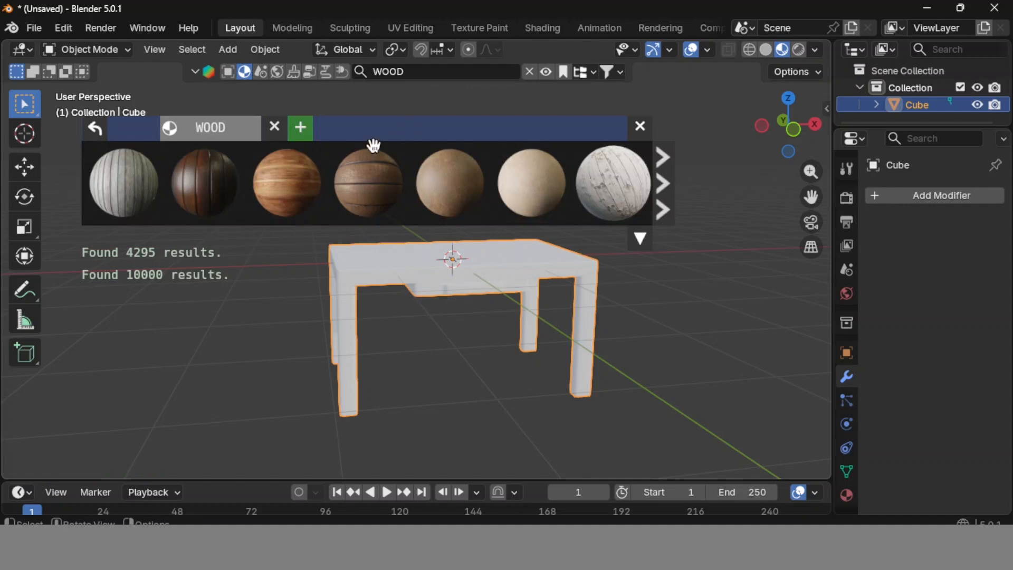
# Apply the plain brown Wood material without plank lines to the table and deselect the table.
pyautogui.moveTo(292, 186)
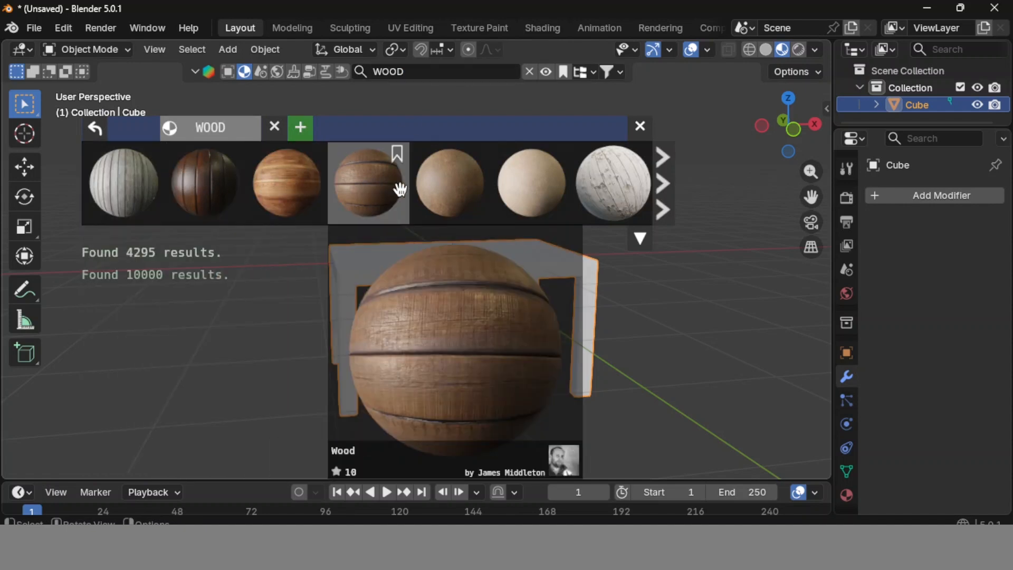
pyautogui.moveTo(443, 191)
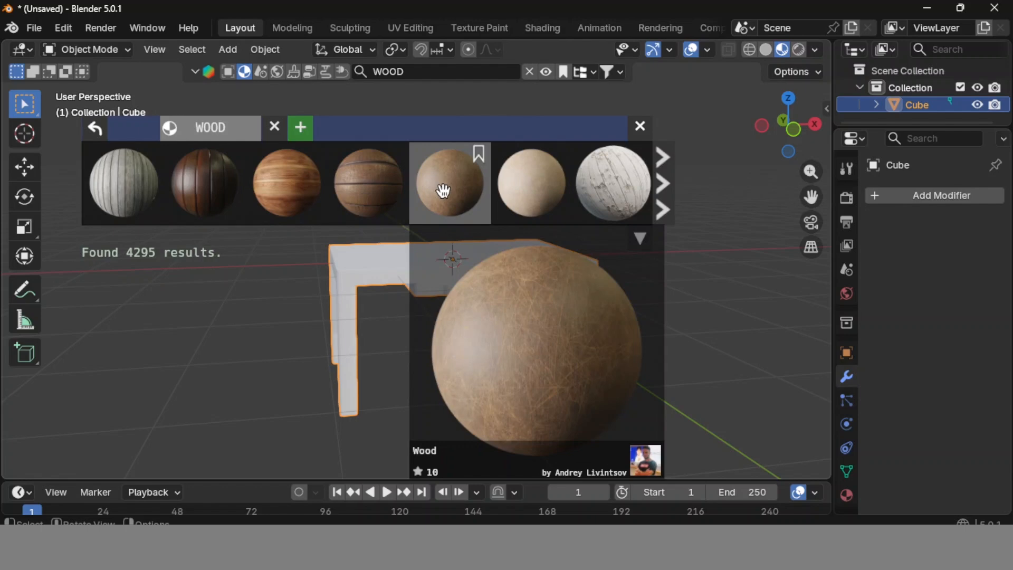
pyautogui.moveTo(444, 191)
pyautogui.mouseDown()
pyautogui.moveTo(453, 222)
pyautogui.moveTo(449, 195)
pyautogui.mouseUp()
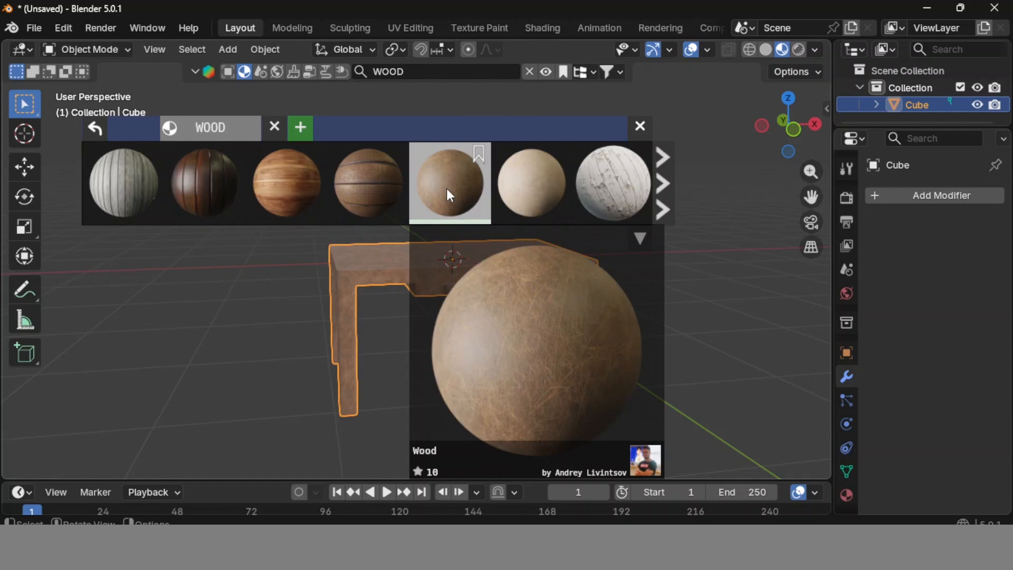
pyautogui.click(437, 403)
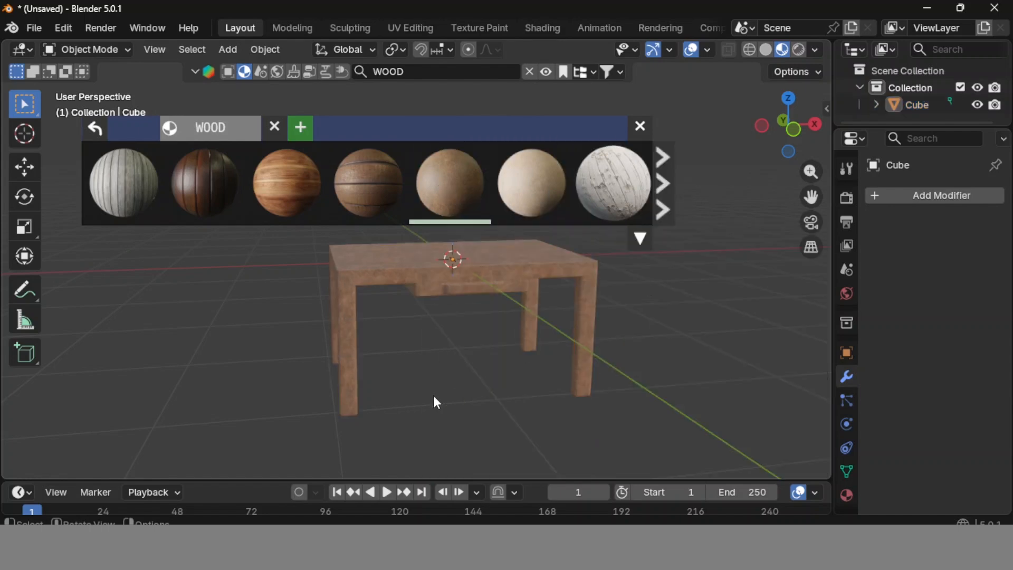
# Try the light-and-dark striped Wood material and the weathered white wood material on the table.
pyautogui.moveTo(436, 401); pyautogui.dragTo(403, 408, button='middle')
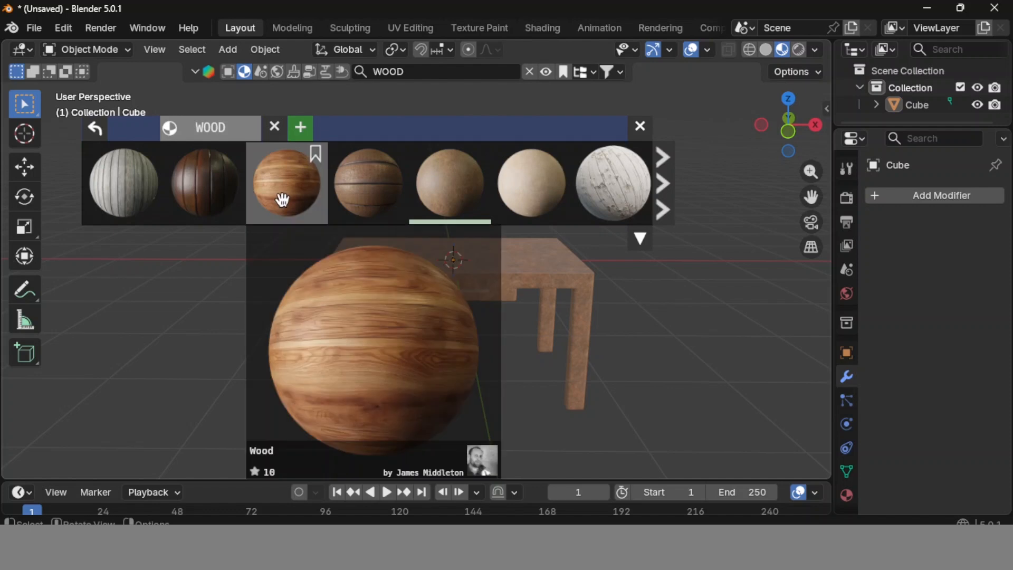
pyautogui.moveTo(283, 200); pyautogui.dragTo(485, 232)
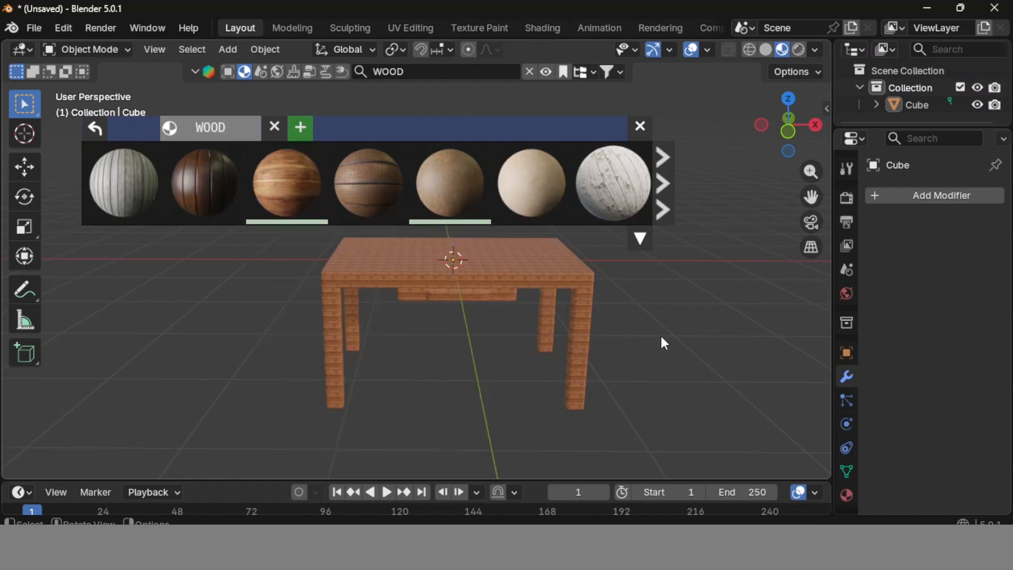
pyautogui.click(608, 193)
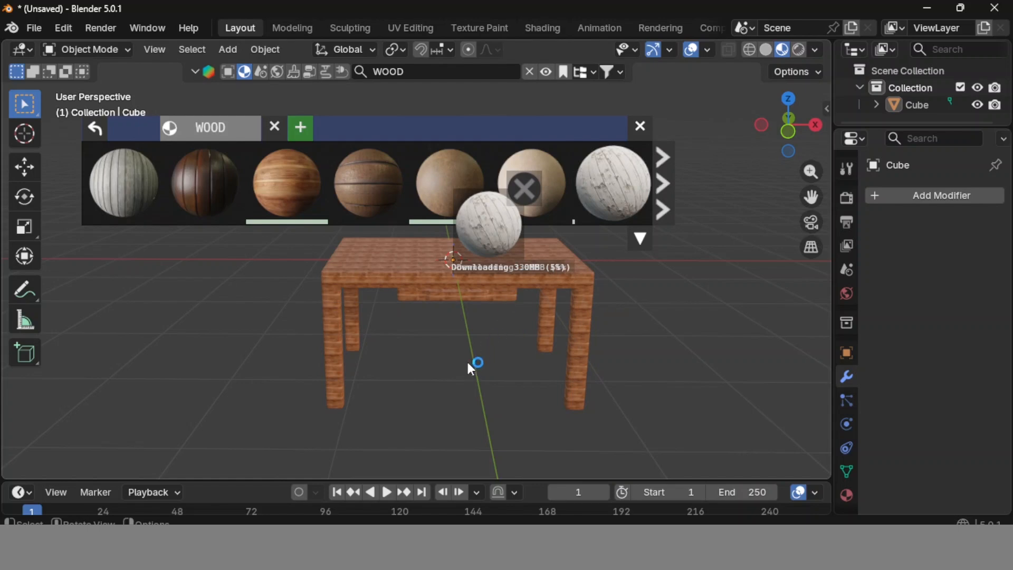
pyautogui.moveTo(457, 389); pyautogui.dragTo(430, 379, button='middle')
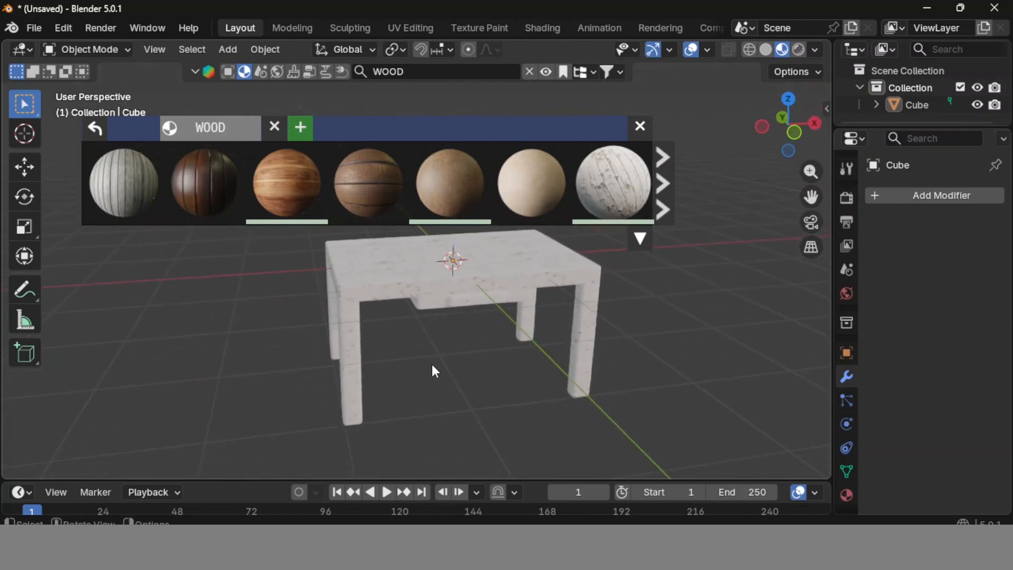
# Apply the plain brown Wood material to the table again and close the asset results.
pyautogui.click(443, 190)
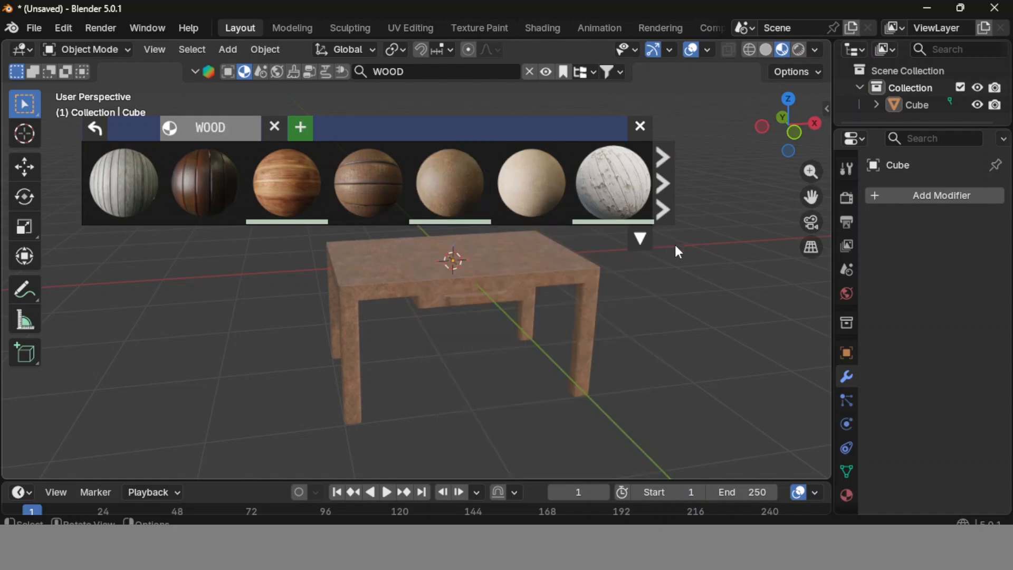
pyautogui.click(643, 136)
pyautogui.moveTo(466, 405)
pyautogui.mouseDown(button='middle')
pyautogui.moveTo(558, 400)
pyautogui.moveTo(396, 403)
pyautogui.moveTo(567, 400)
pyautogui.moveTo(457, 407)
pyautogui.mouseUp(button='middle')
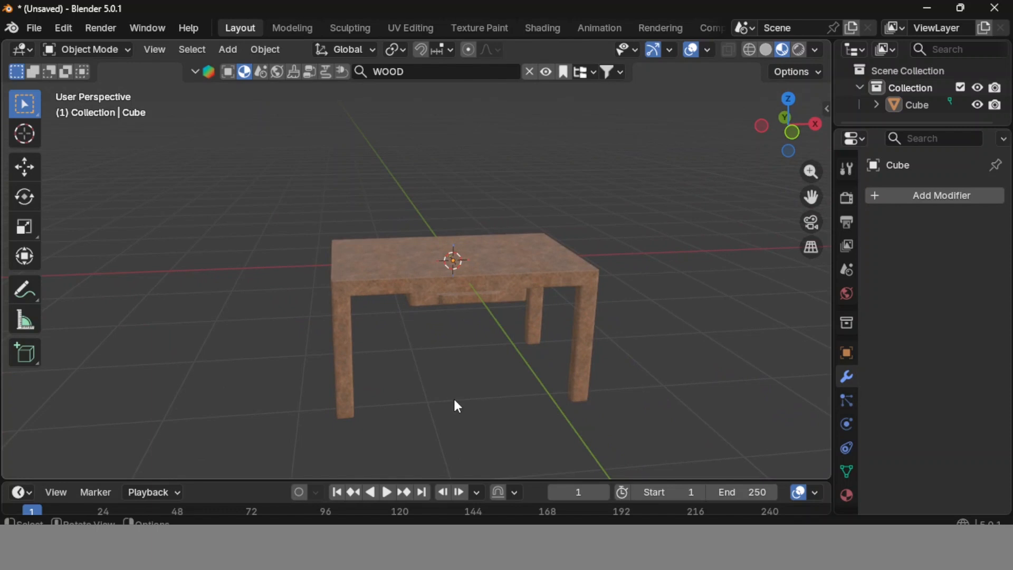
pyautogui.scroll(1, 457, 406)
pyautogui.scroll(-1, 457, 406)
# Hide the collection holding the table and add a new cube mesh at the origin.
pyautogui.click(419, 283)
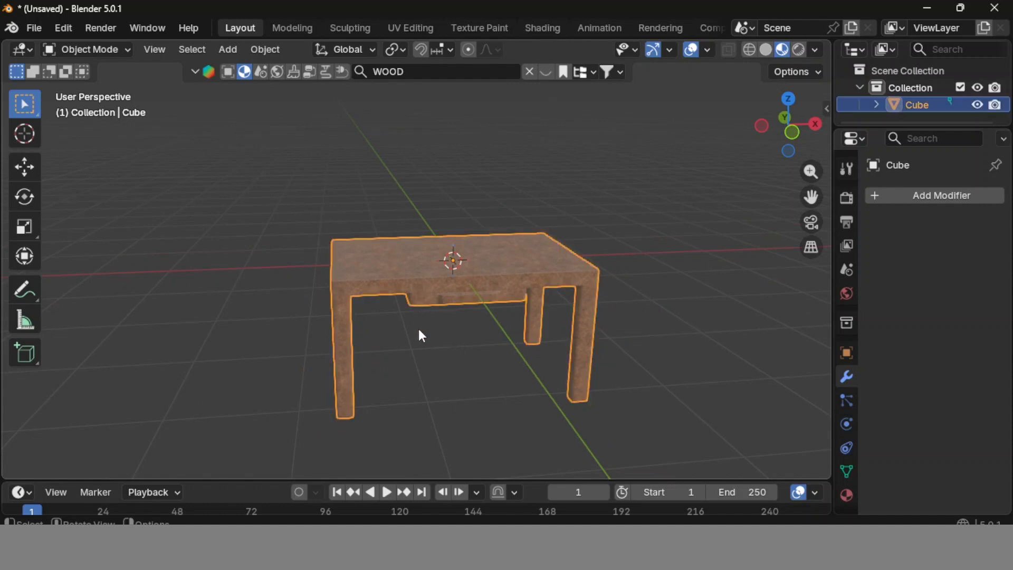
pyautogui.click(976, 88)
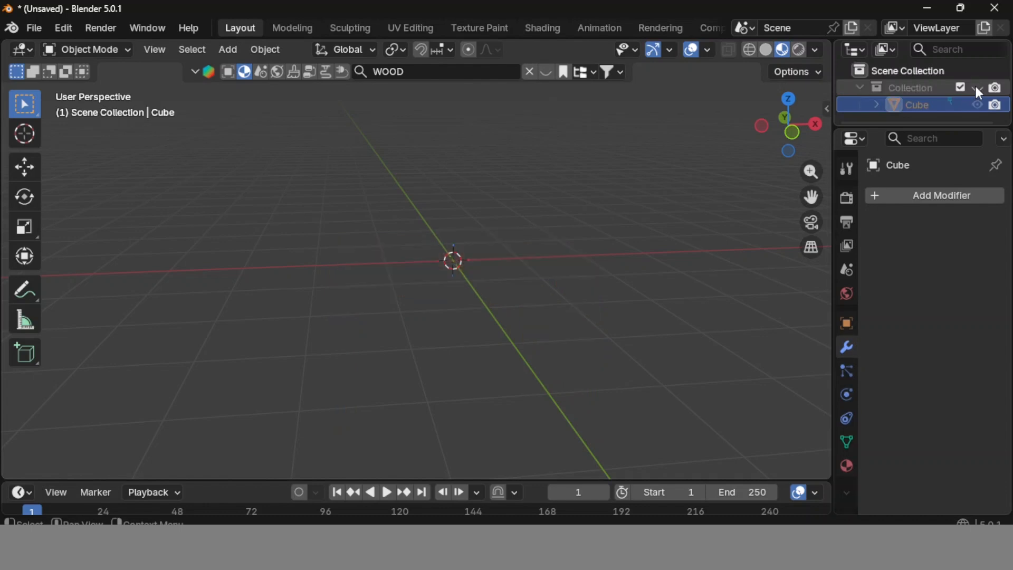
pyautogui.hotkey('shift', 'a')
pyautogui.moveTo(371, 187)
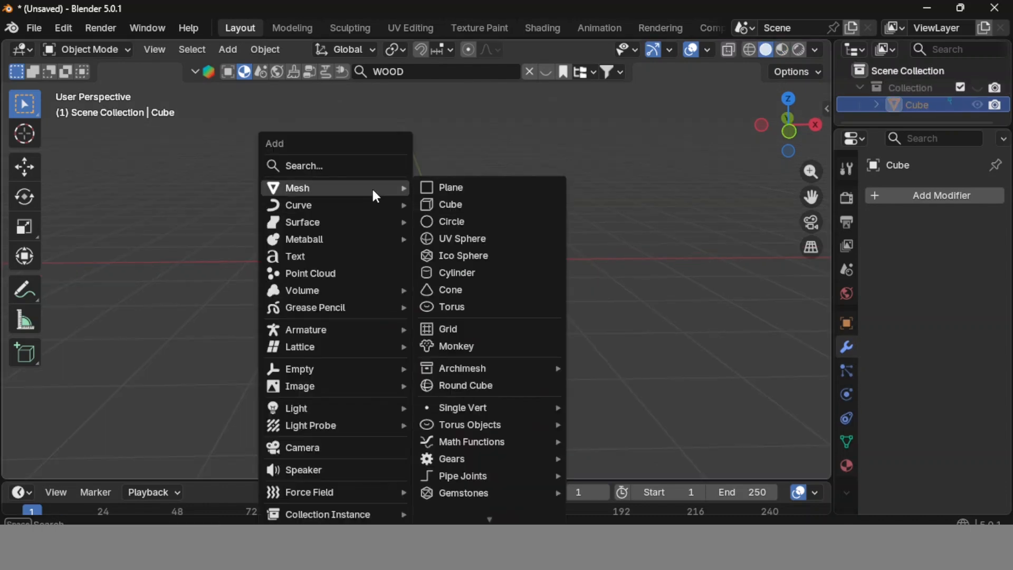
pyautogui.click(464, 204)
# Flatten the new cube along Z into a thin slab and scale it along Y to about 0.76.
pyautogui.press('s')
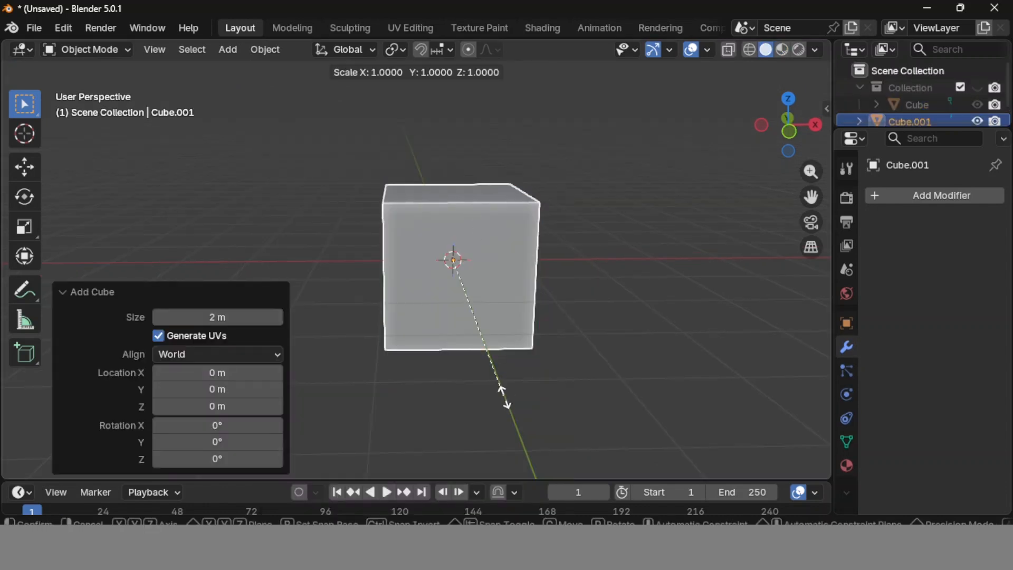
pyautogui.press('z')
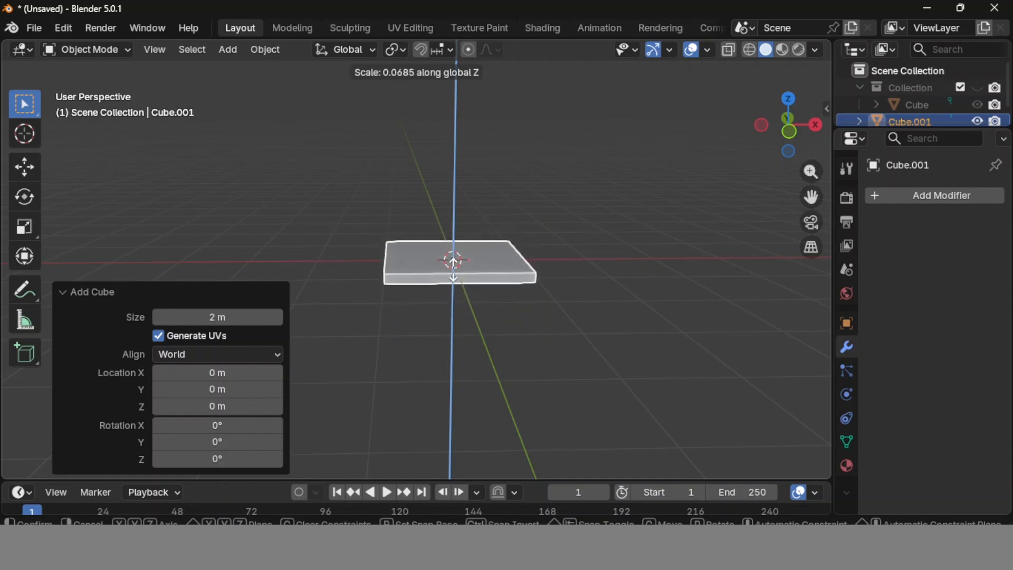
pyautogui.click(453, 258)
pyautogui.moveTo(452, 385); pyautogui.dragTo(518, 393, button='middle')
pyautogui.press('KP_7')
pyautogui.press('s')
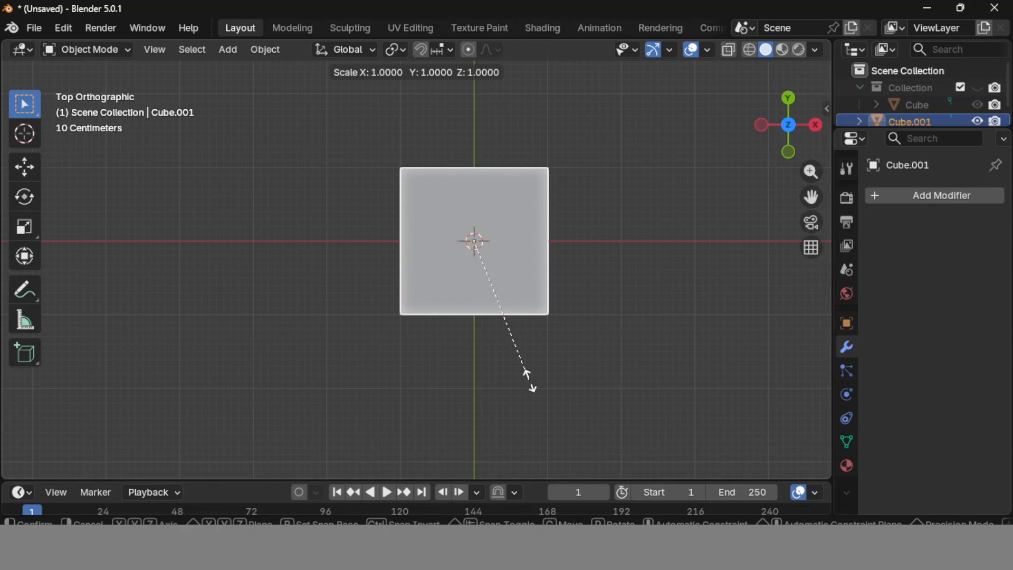
pyautogui.press('y')
pyautogui.click(517, 346)
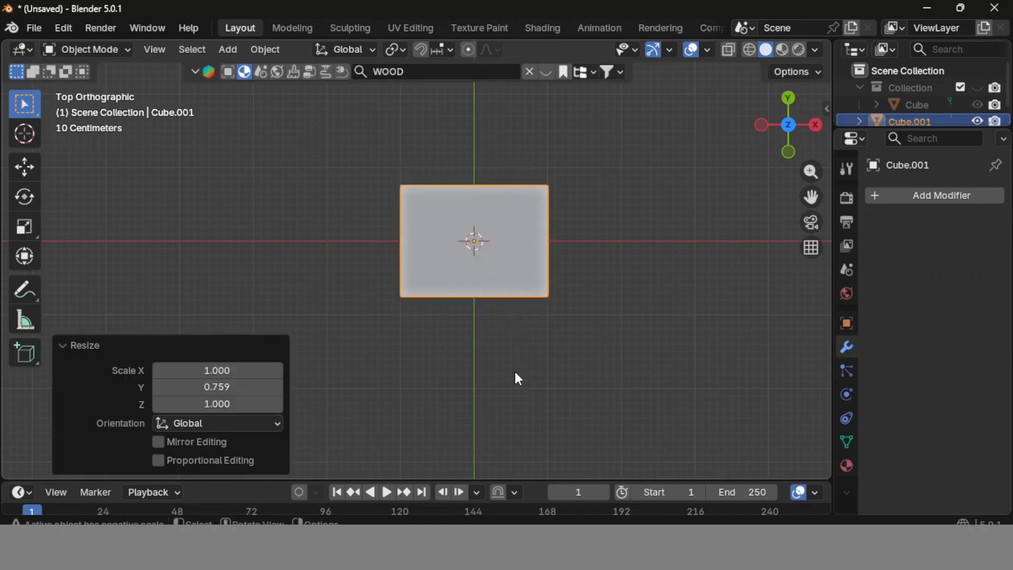
pyautogui.moveTo(515, 387); pyautogui.dragTo(540, 357, button='middle')
pyautogui.click(585, 342)
pyautogui.scroll(3, 606, 338)
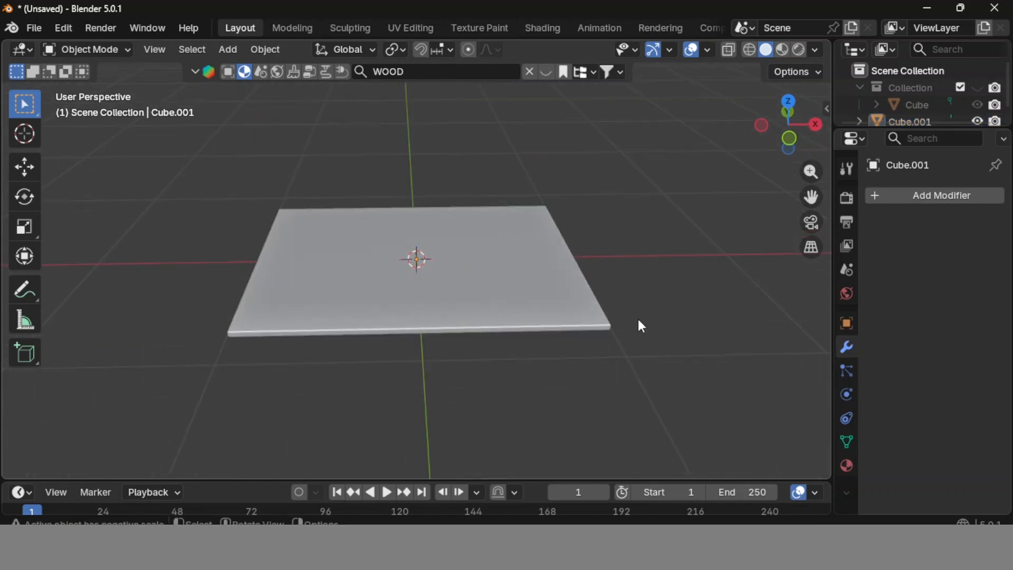
# Edit the slab in face selection mode and subdivide its top face with one cut.
pyautogui.click(315, 242)
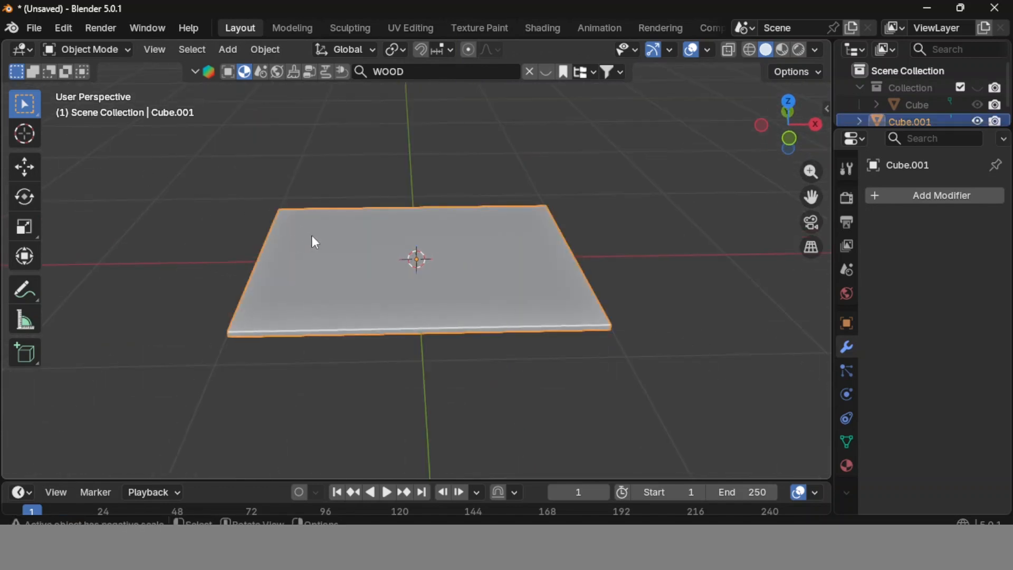
pyautogui.click(110, 48)
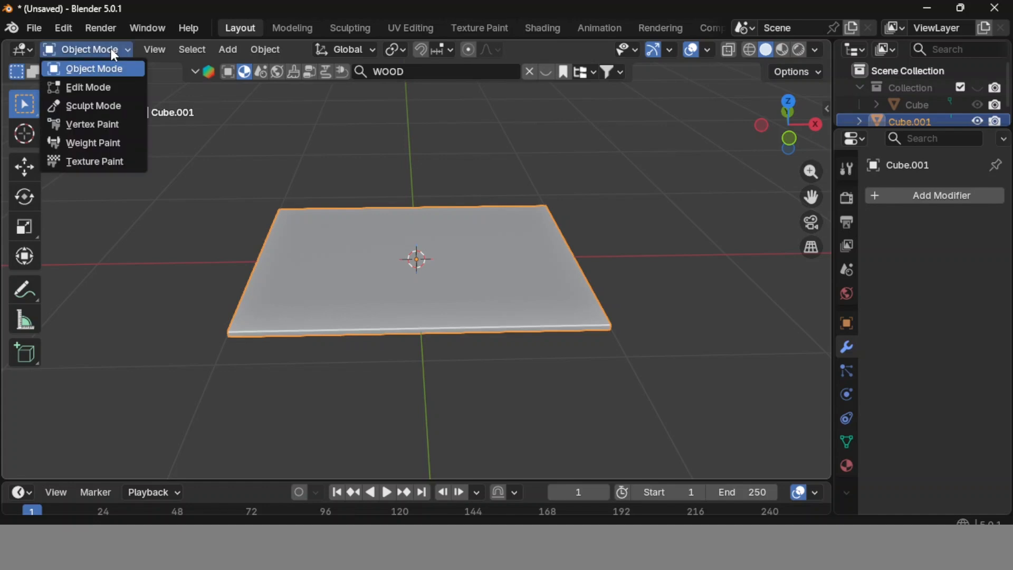
pyautogui.click(102, 87)
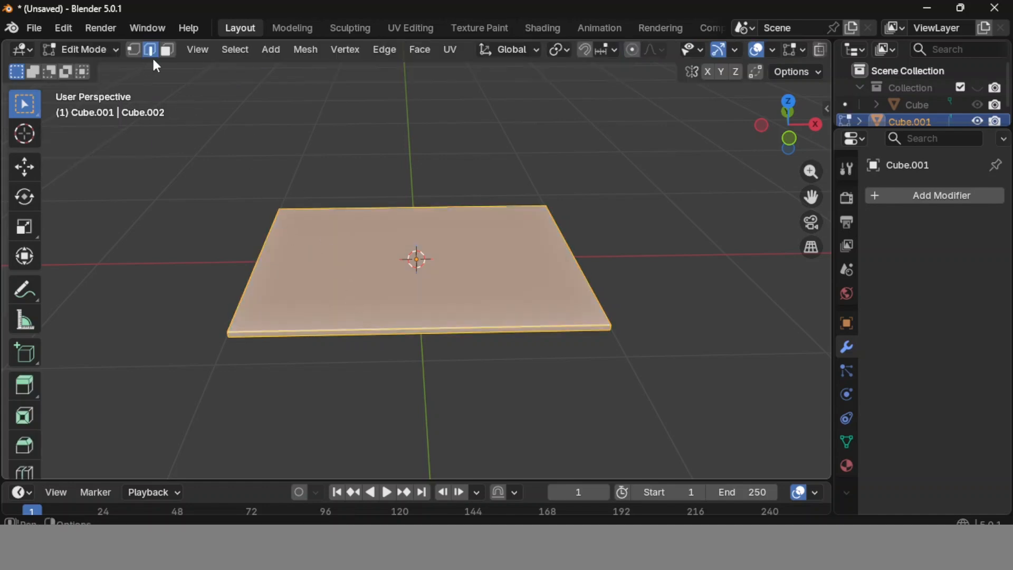
pyautogui.click(168, 51)
pyautogui.click(319, 253)
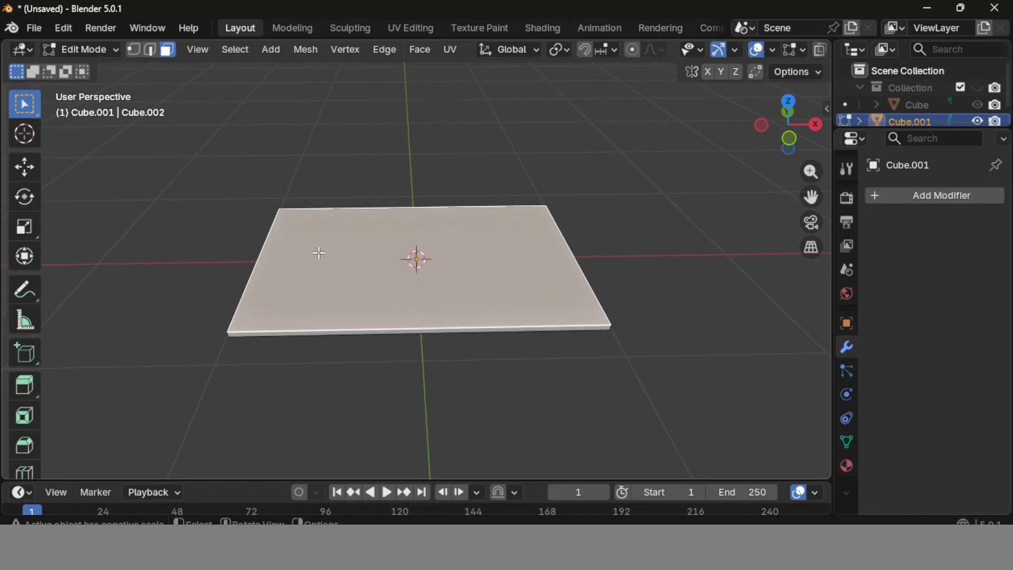
pyautogui.rightClick(319, 253)
pyautogui.click(298, 237)
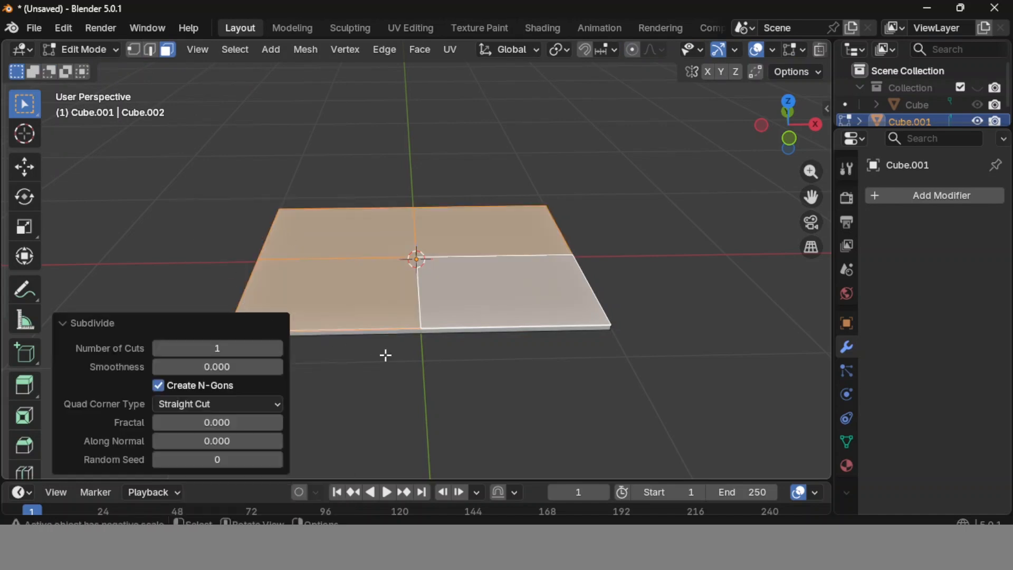
pyautogui.click(400, 380)
pyautogui.moveTo(400, 380); pyautogui.dragTo(548, 351, button='middle')
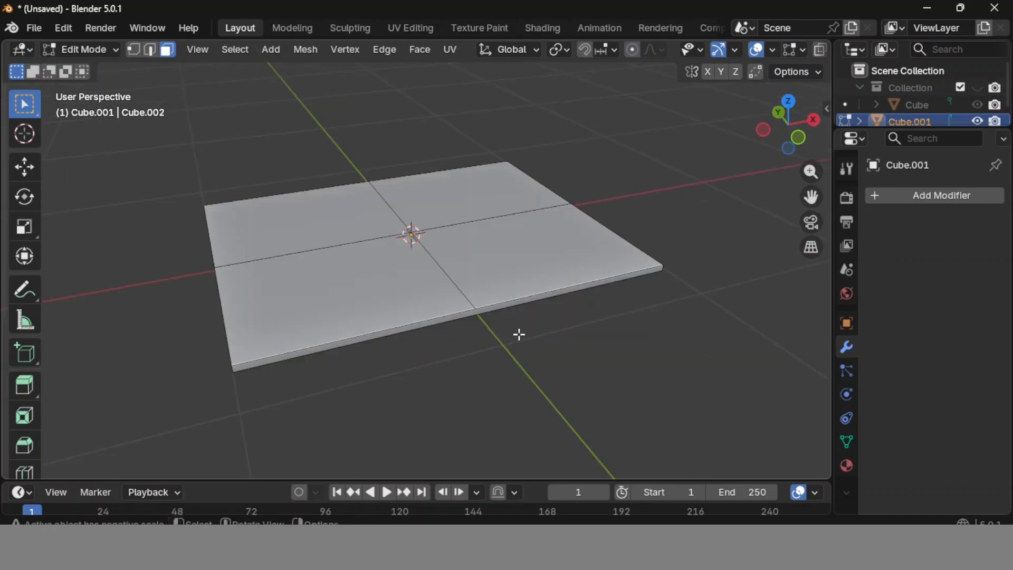
# Subdivide the quarter of the top face on the negative X, positive Y side with one cut.
pyautogui.click(291, 236)
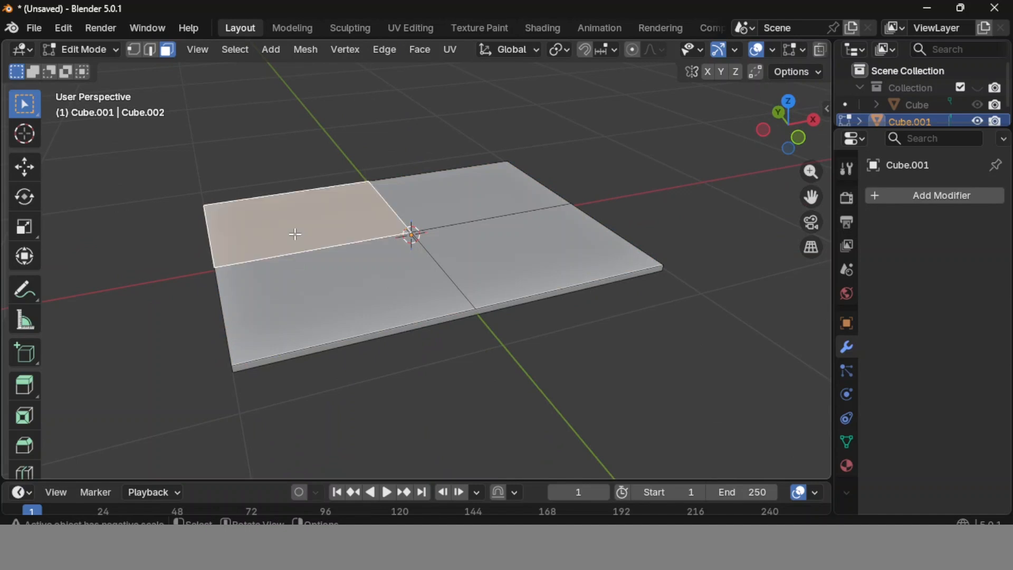
pyautogui.rightClick(295, 234)
pyautogui.click(295, 233)
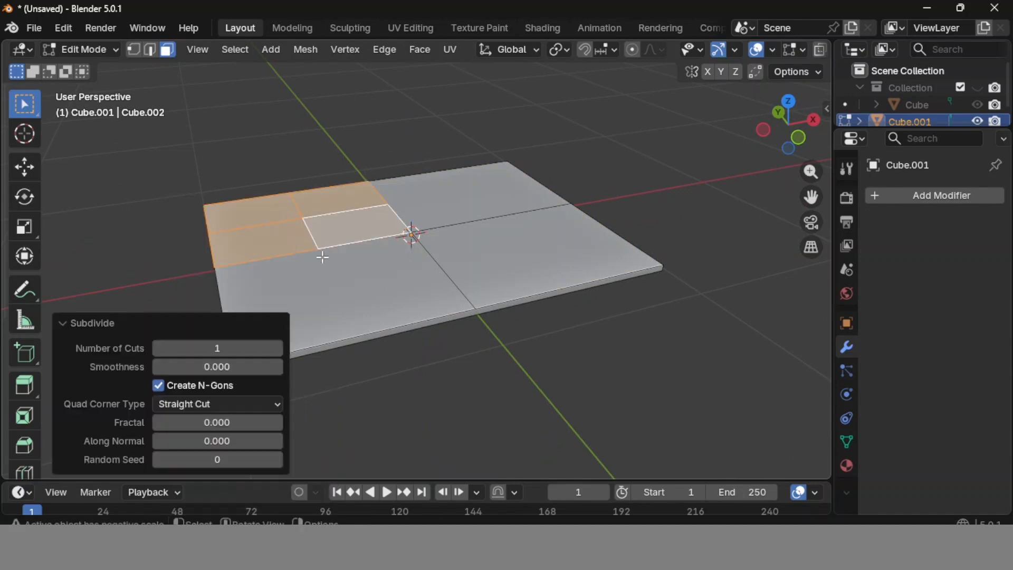
pyautogui.click(434, 382)
pyautogui.moveTo(434, 380); pyautogui.dragTo(423, 378, button='middle')
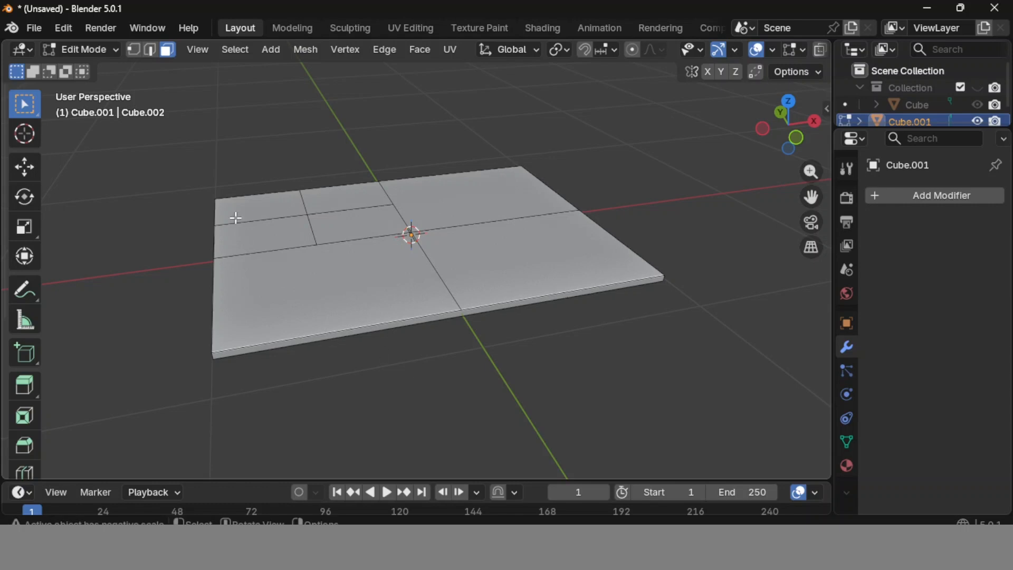
# Extrude the small outer corner face on the negative X, positive Y side upward by about 0.38 m.
pyautogui.click(254, 213)
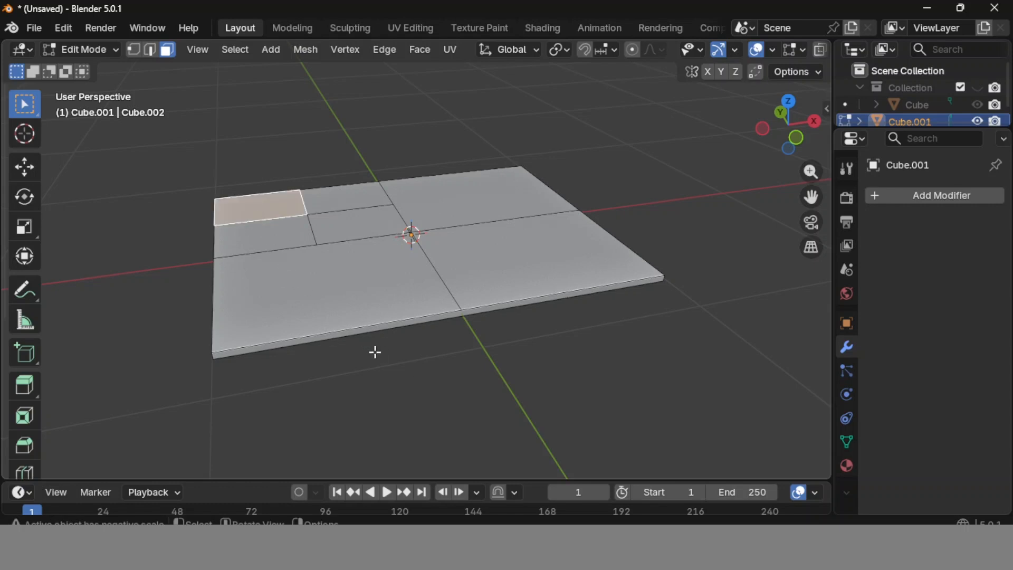
pyautogui.press('e')
pyautogui.click(391, 335)
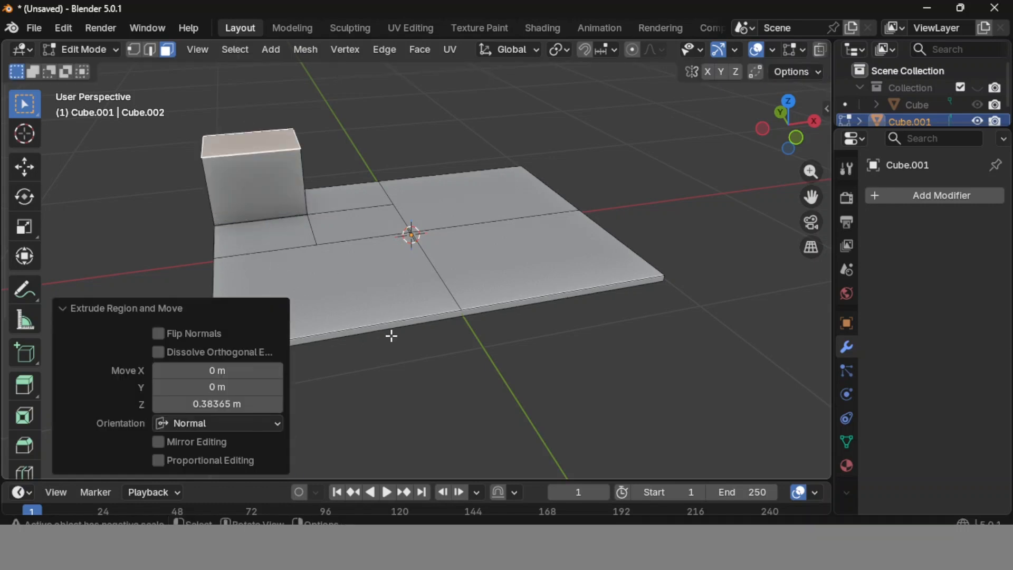
pyautogui.click(394, 350)
# Inset the tall box's top face by about 0.073 m and extrude the inner face downward to hollow the box.
pyautogui.click(260, 148)
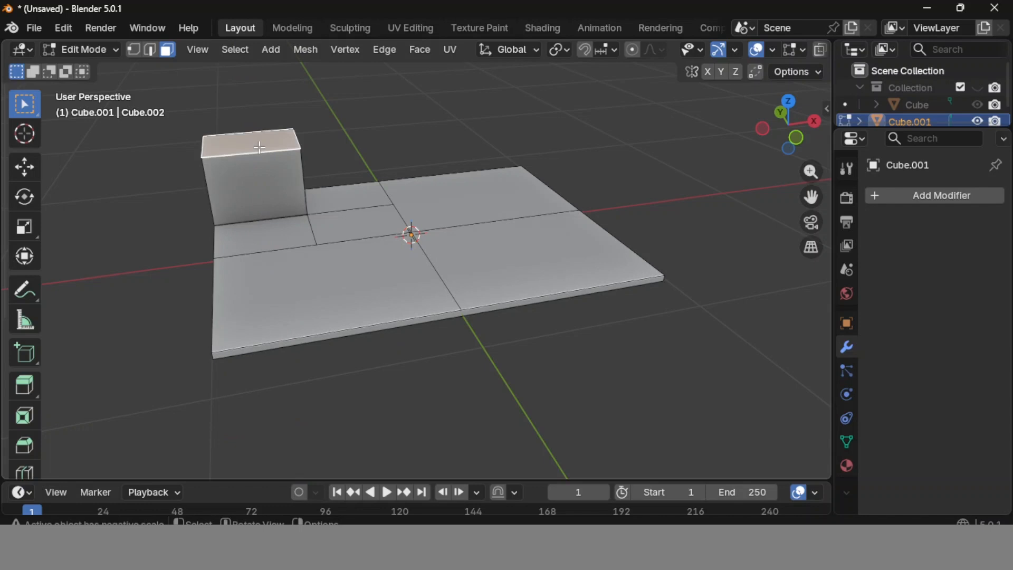
pyautogui.press('i')
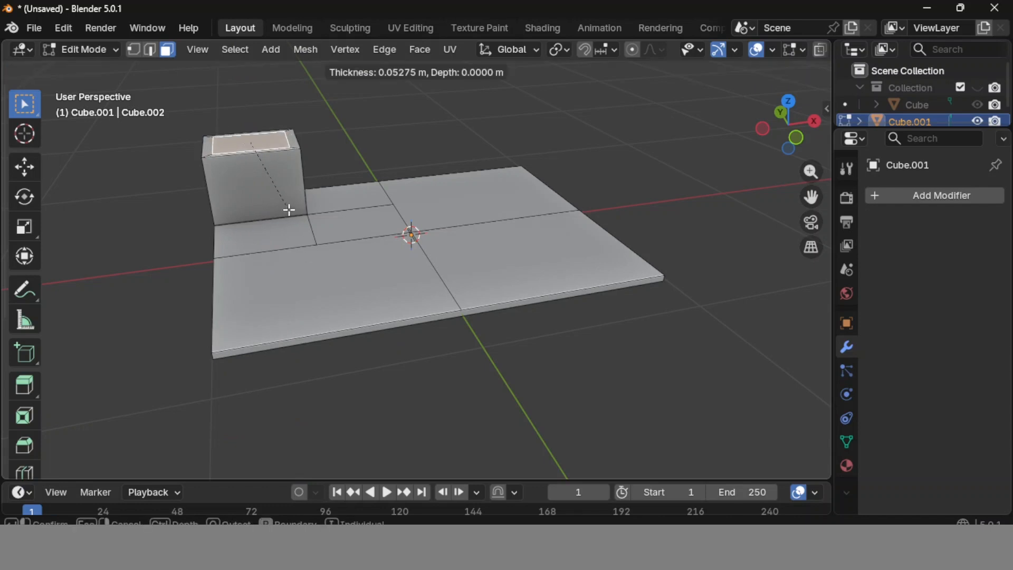
pyautogui.click(288, 207)
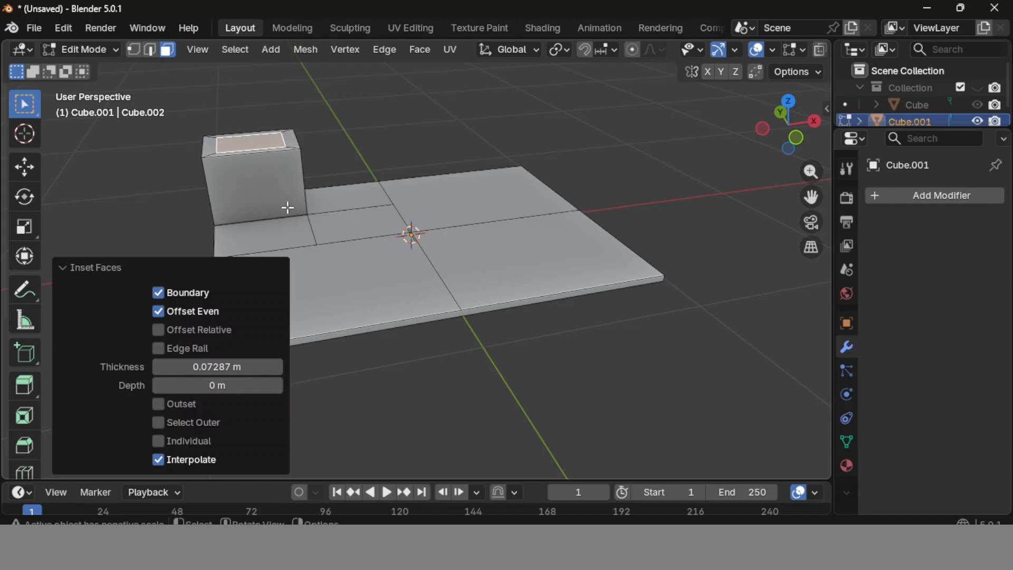
pyautogui.press('e')
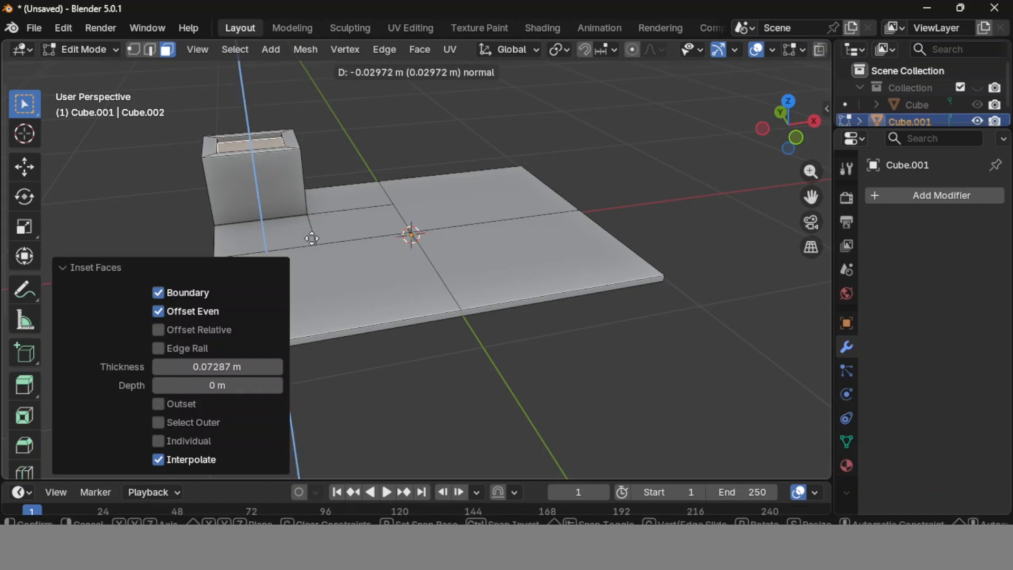
pyautogui.click(326, 288)
pyautogui.click(346, 366)
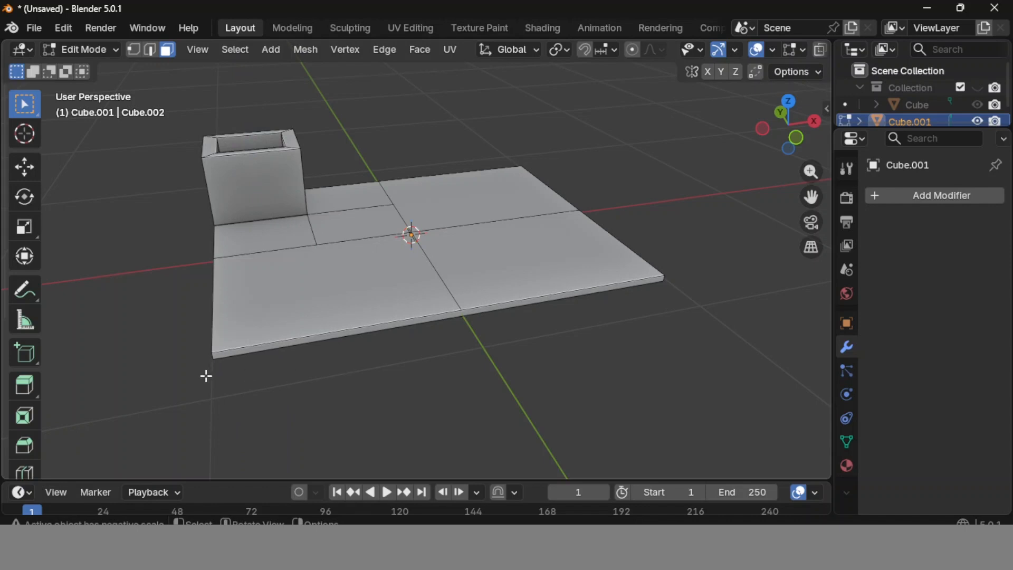
# Extrude the small outer face in front of the tall box upward by about 0.27 m.
pyautogui.click(265, 240)
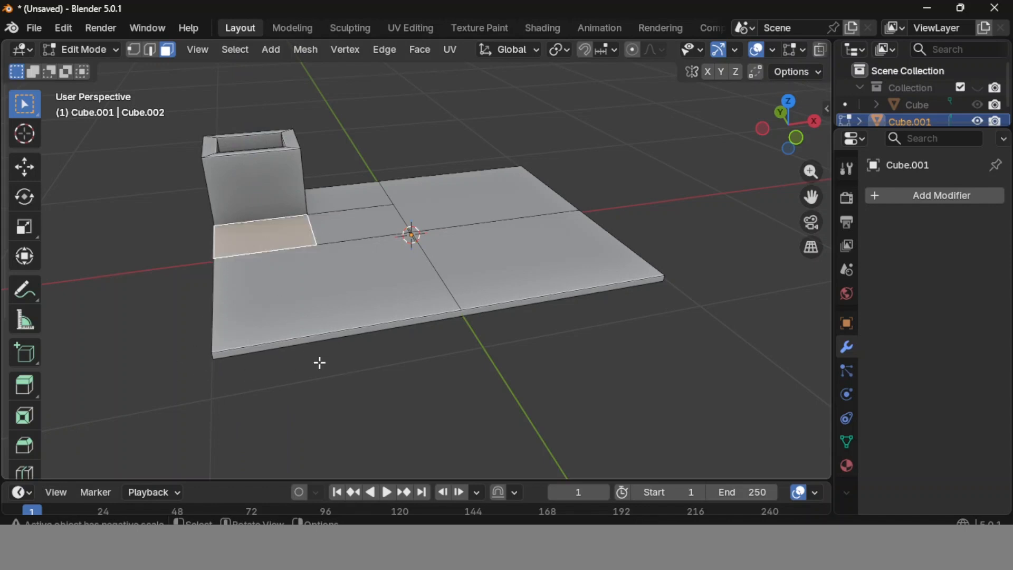
pyautogui.press('e')
pyautogui.click(383, 367)
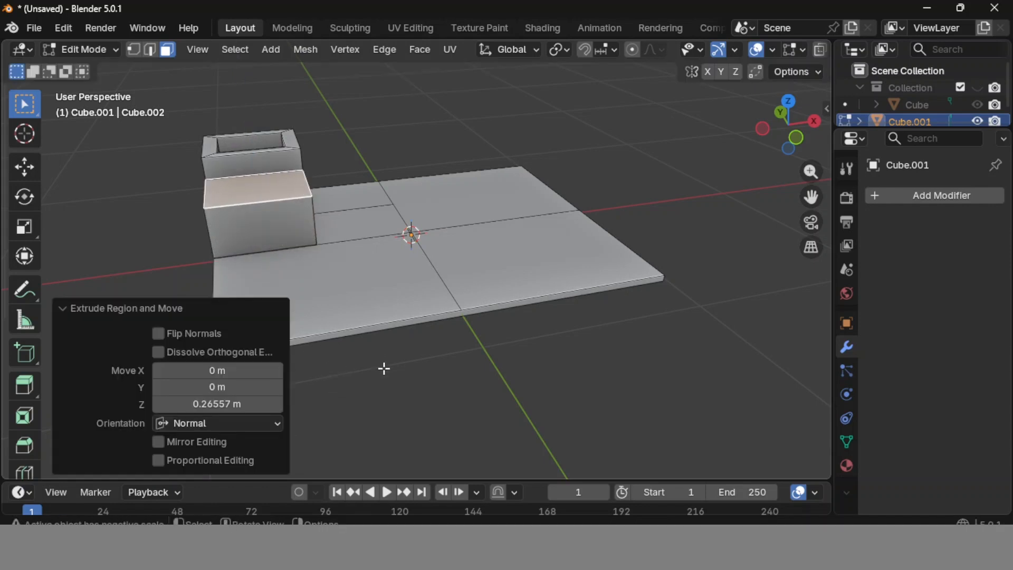
pyautogui.moveTo(382, 367); pyautogui.dragTo(409, 367, button='middle')
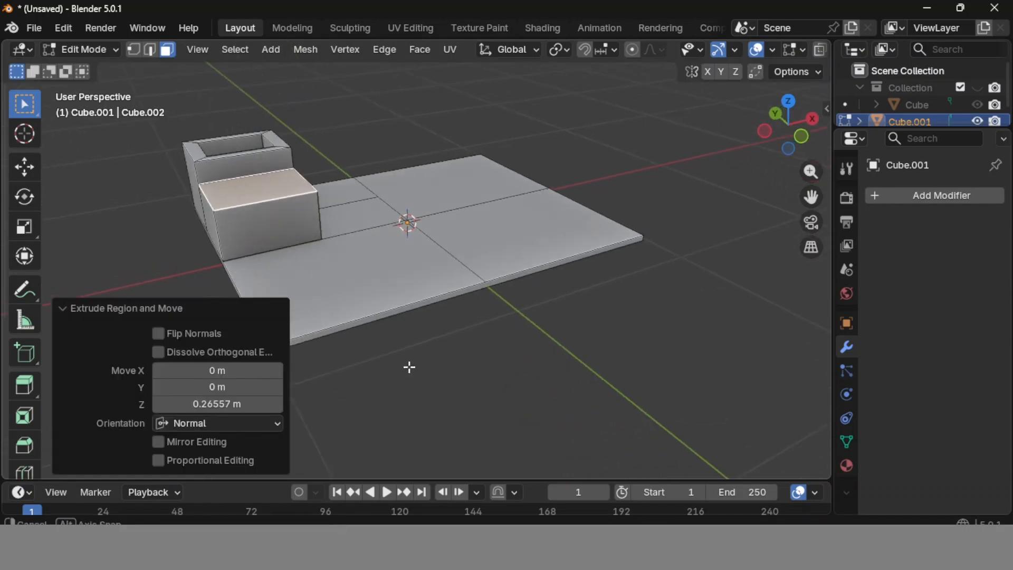
# Inset the second box's top face and extrude the inner face downward to make an open compartment.
pyautogui.click(254, 200)
pyautogui.press('i')
pyautogui.click(354, 339)
pyautogui.press('e')
pyautogui.click(373, 389)
pyautogui.moveTo(374, 389); pyautogui.dragTo(324, 403, button='middle')
# Raise the two remaining small faces beside the boxes and hollow them into shallow open trays with inset rims.
pyautogui.click(365, 208)
pyautogui.press('e')
pyautogui.click(393, 268)
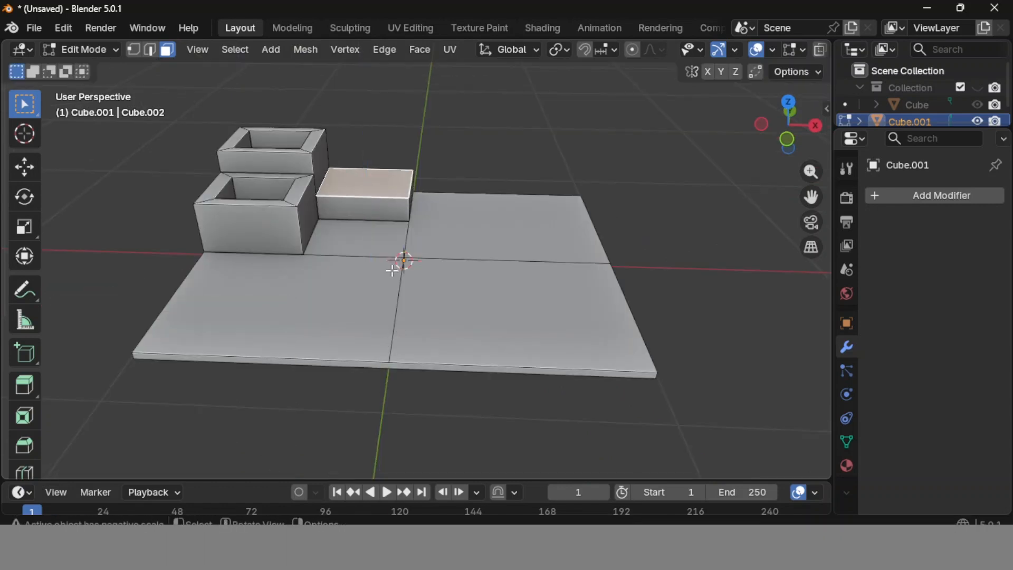
pyautogui.click(362, 290)
pyautogui.press('e')
pyautogui.click(364, 311)
pyautogui.moveTo(364, 311); pyautogui.dragTo(390, 310, button='middle')
# Add a single loop cut parallel to the X axis near the middle of the positive X, negative Y quarter.
pyautogui.click(294, 310)
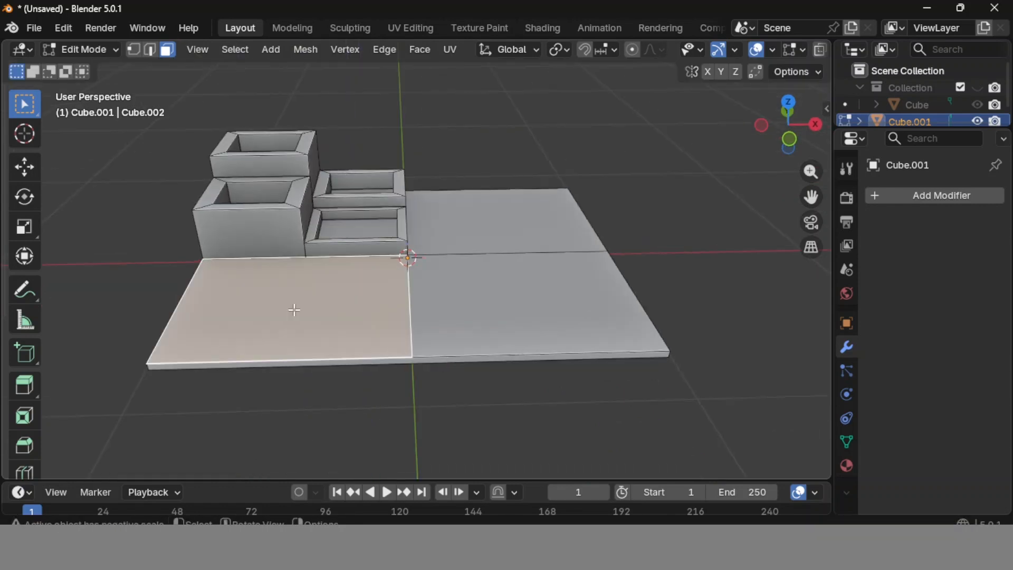
pyautogui.hotkey('ctrl', 'r')
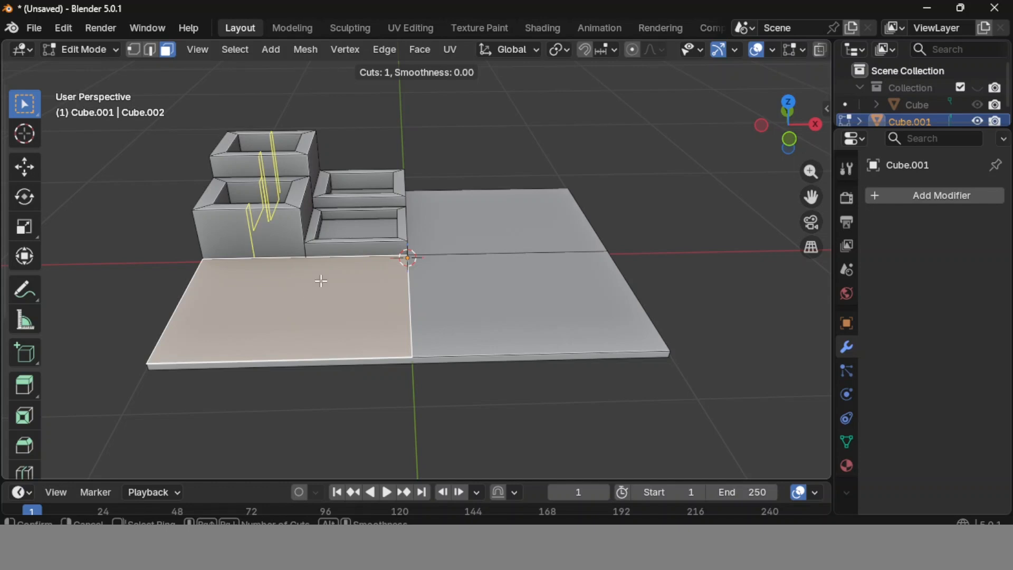
pyautogui.click(475, 297)
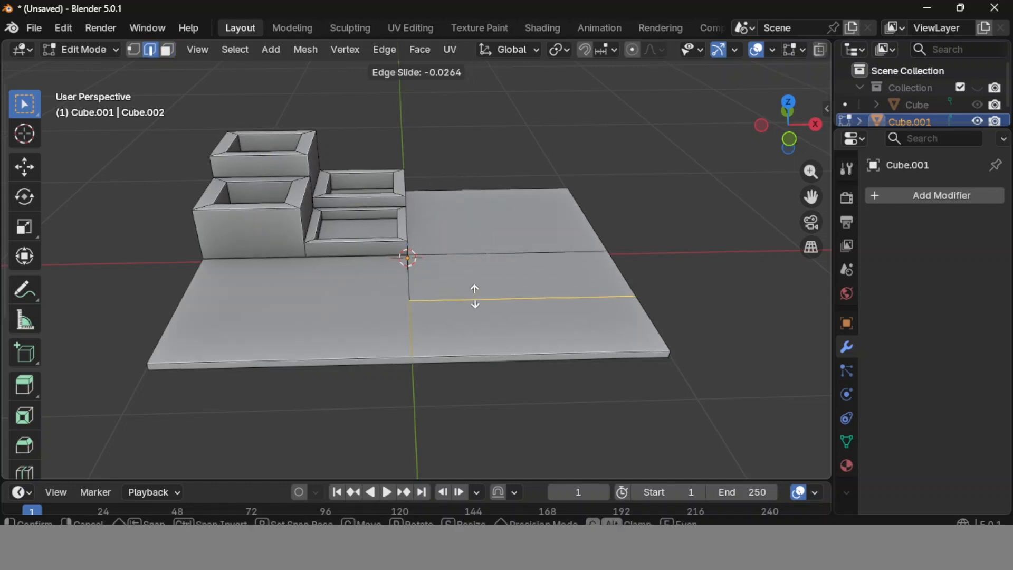
pyautogui.click(475, 289)
# In face selection mode, extrude the strip between the new cut and the X axis upward by about 0.11 m.
pyautogui.click(168, 50)
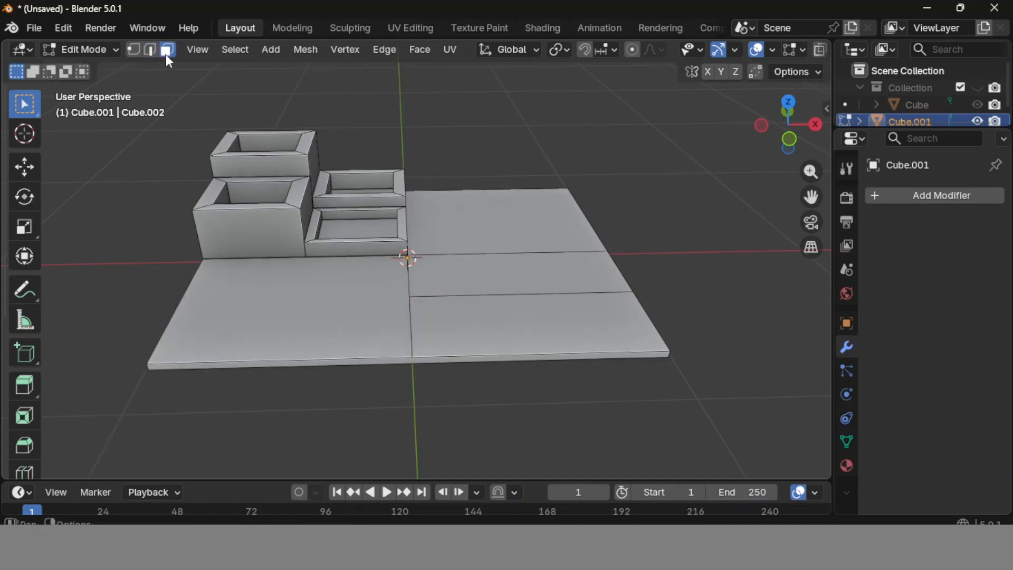
pyautogui.click(485, 280)
pyautogui.press('e')
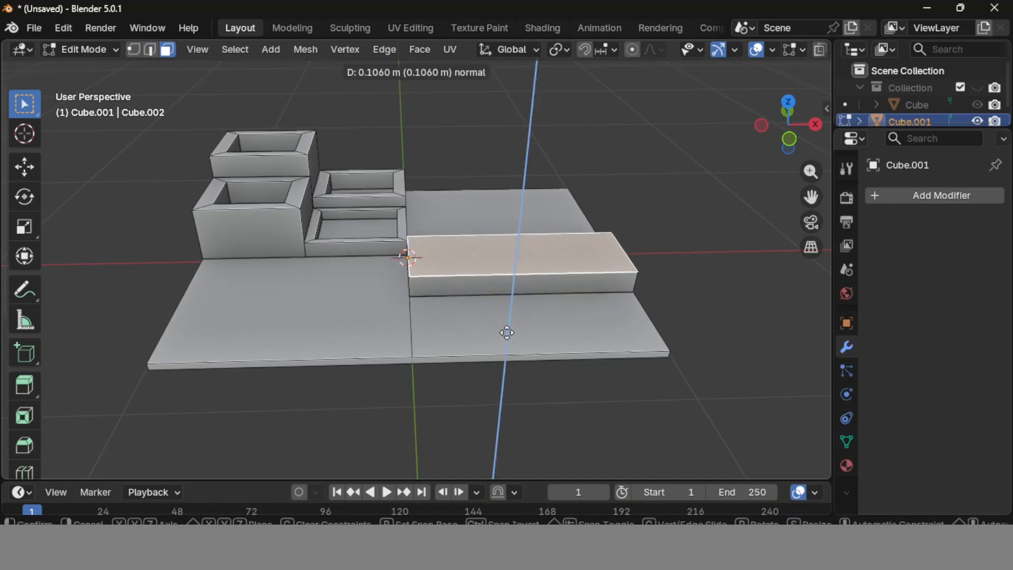
pyautogui.click(506, 333)
# Inset the long block's top face by about 0.037 m and extrude the inner face downward to form a long tray.
pyautogui.press('i')
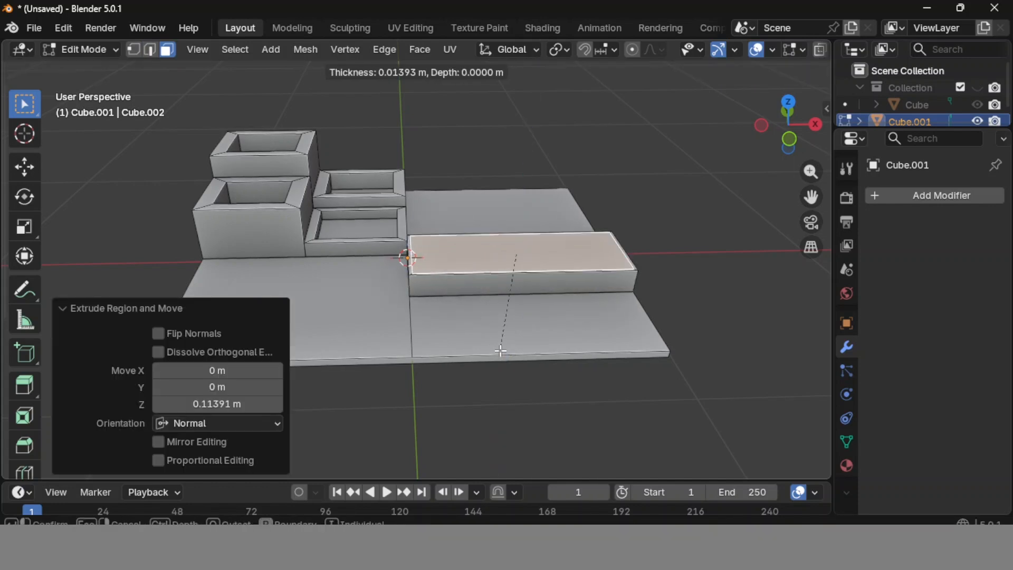
pyautogui.click(500, 349)
pyautogui.press('e')
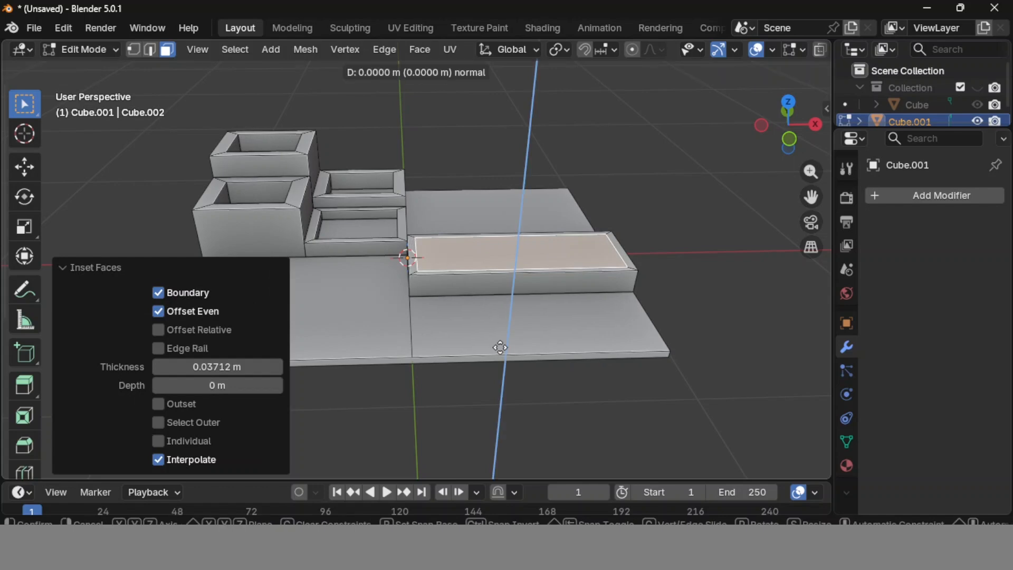
pyautogui.click(502, 350)
pyautogui.click(560, 401)
pyautogui.moveTo(559, 401)
pyautogui.mouseDown(button='middle')
pyautogui.moveTo(370, 421)
pyautogui.moveTo(581, 380)
pyautogui.moveTo(570, 395)
pyautogui.mouseUp(button='middle')
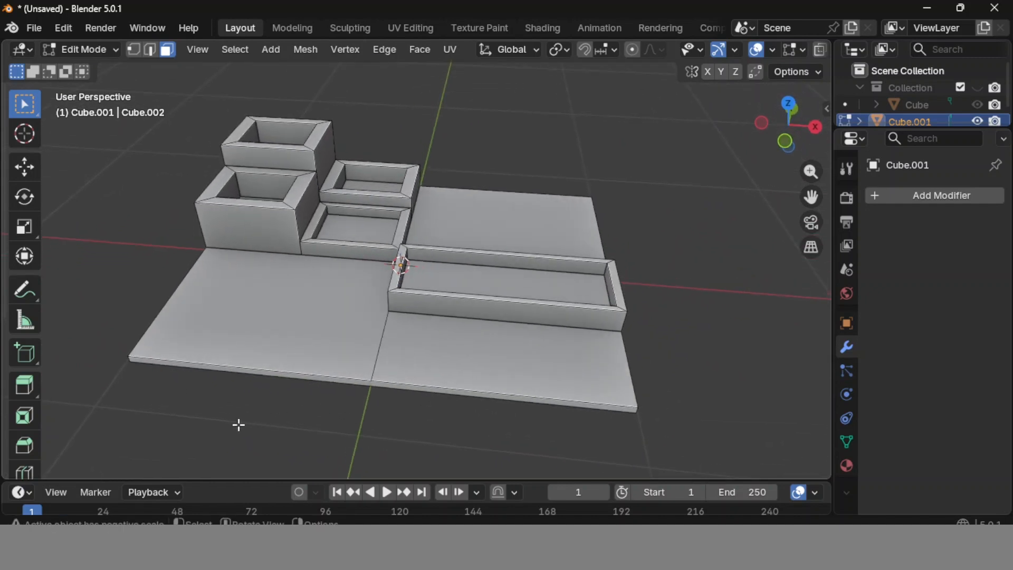
pyautogui.moveTo(222, 418); pyautogui.dragTo(632, 384, button='middle')
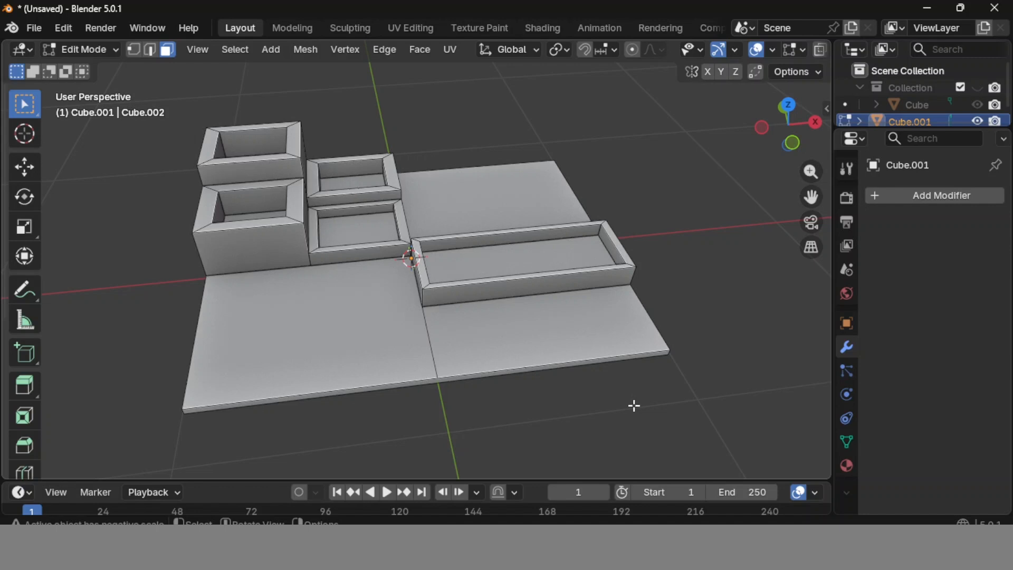
# Bevel all edges of the mesh with a 0.03 m offset and 3 segments, and return to Object Mode.
pyautogui.click(152, 51)
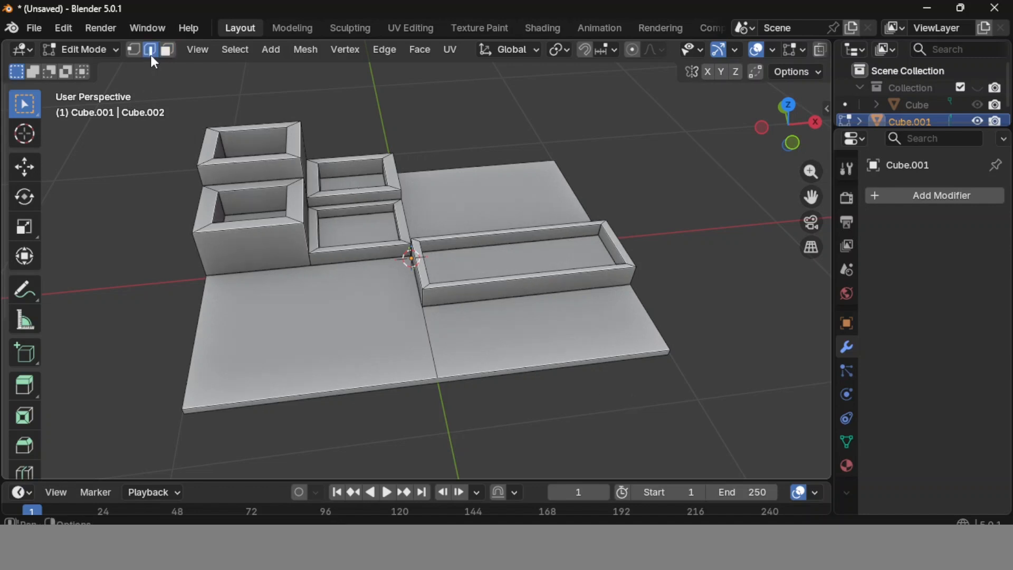
pyautogui.click(235, 230)
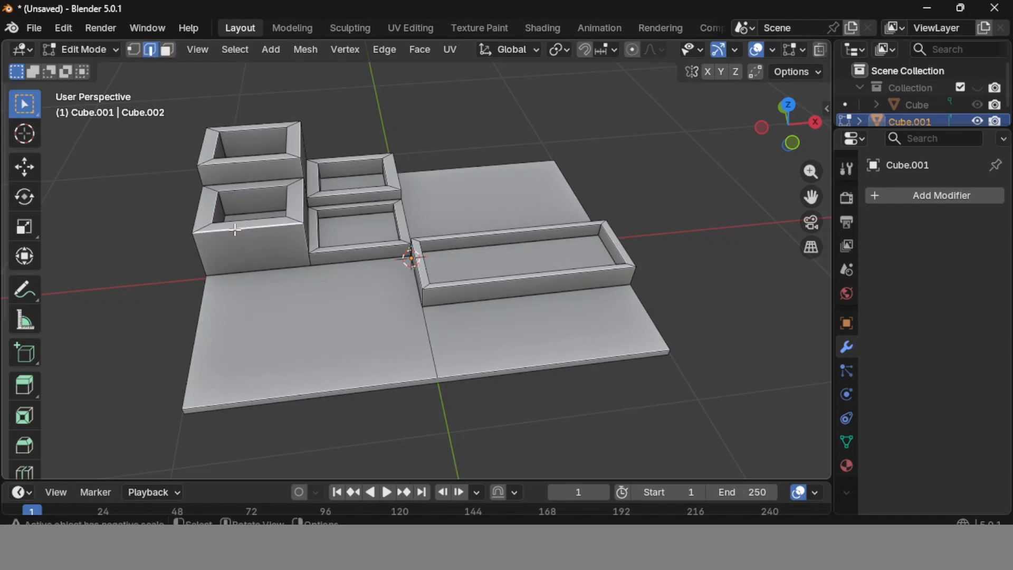
pyautogui.press('a')
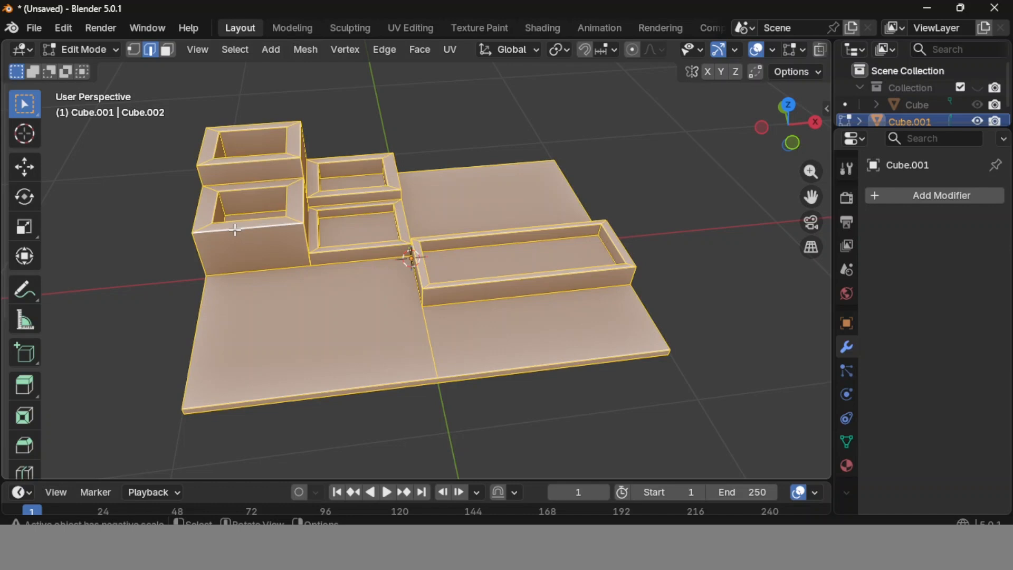
pyautogui.hotkey('ctrl', 'b')
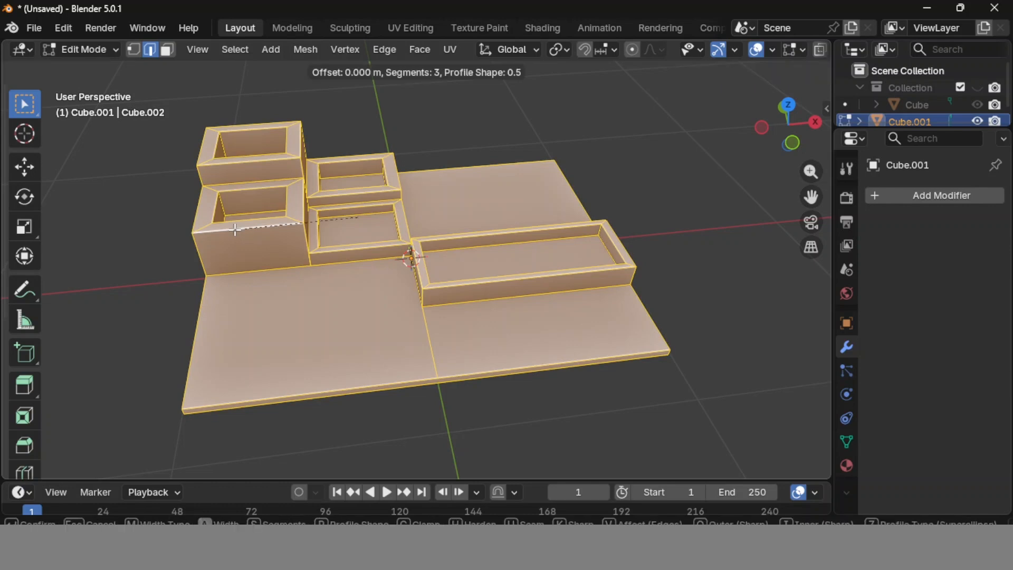
pyautogui.write('0.03')
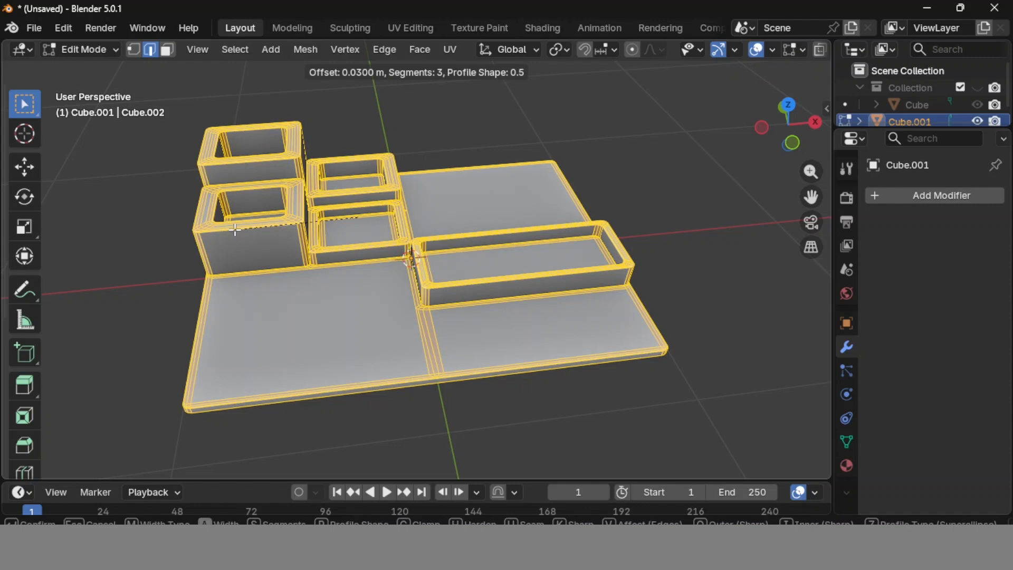
pyautogui.press('Return')
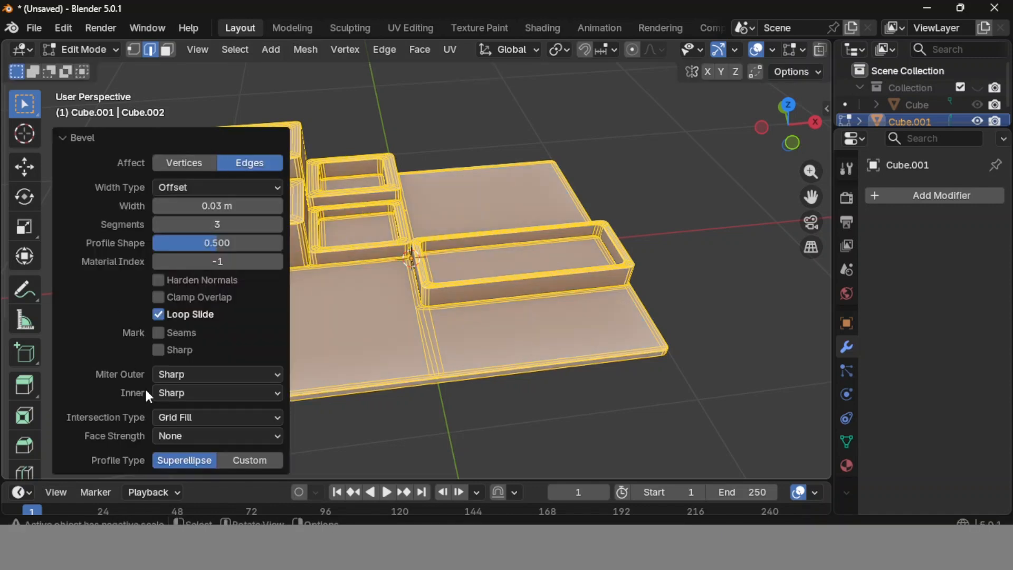
pyautogui.click(404, 136)
pyautogui.press('Tab')
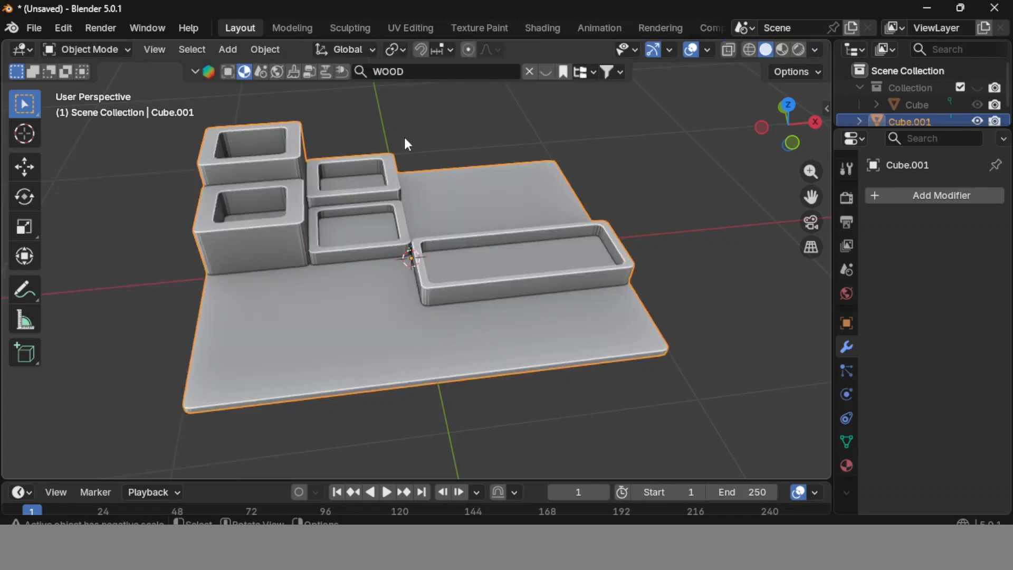
# Add a Subdivision Surface modifier to the compartment slab, set its viewport levels to 2 and apply it.
pyautogui.moveTo(674, 397); pyautogui.dragTo(645, 359, button='middle')
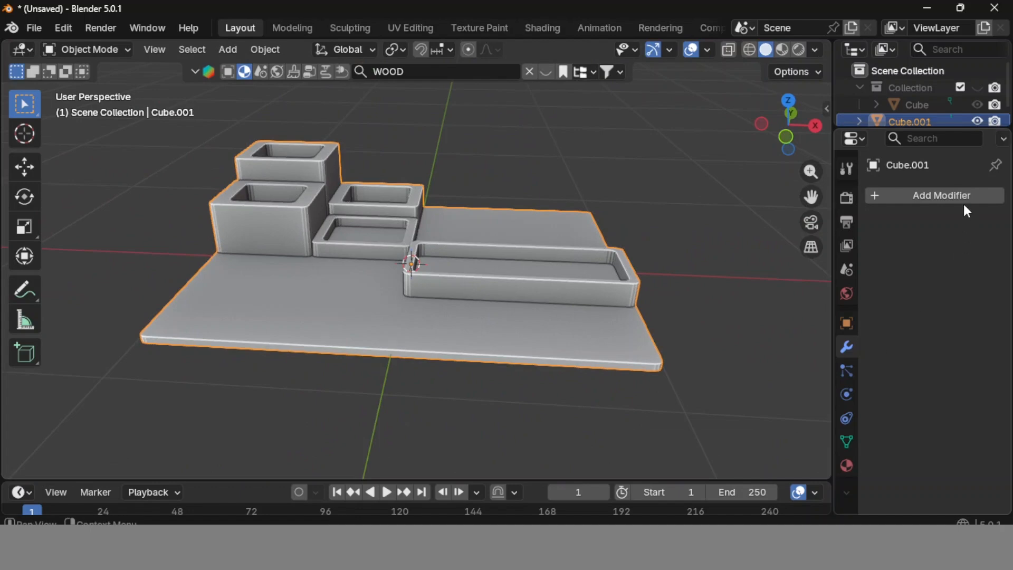
pyautogui.click(946, 198)
pyautogui.moveTo(946, 196)
pyautogui.click(740, 472)
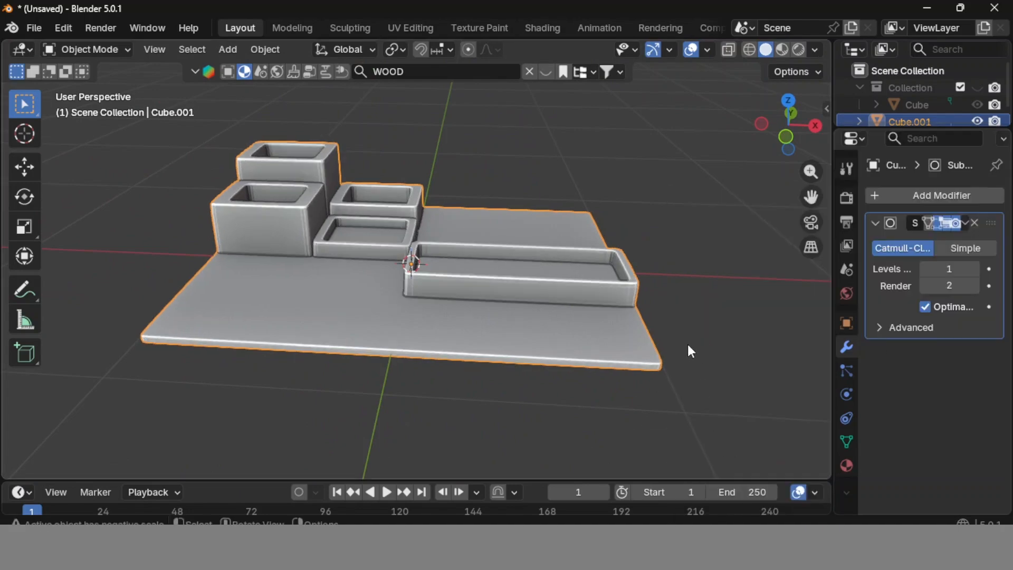
pyautogui.moveTo(704, 372); pyautogui.dragTo(622, 390, button='middle')
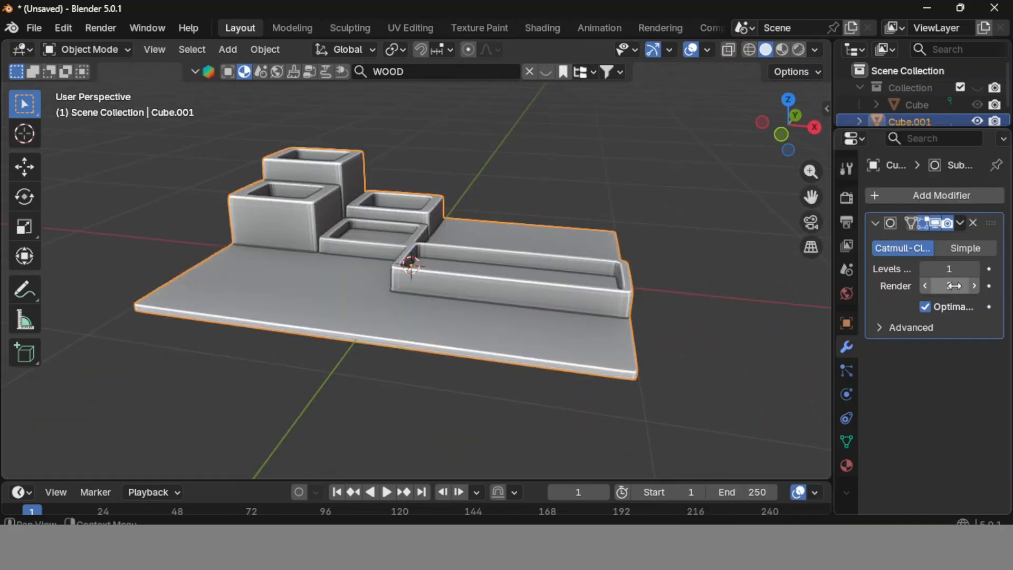
pyautogui.click(971, 268)
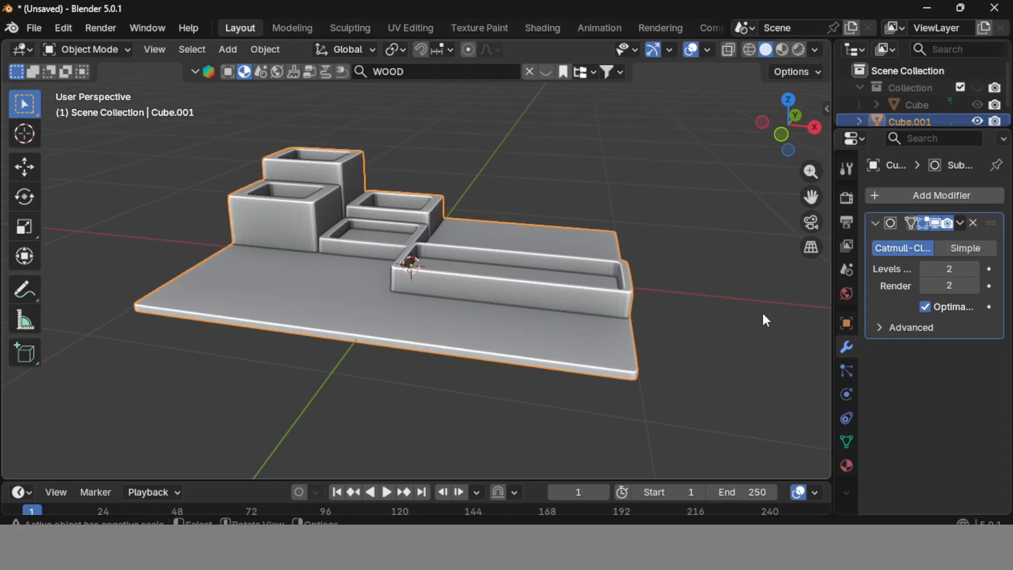
pyautogui.click(961, 223)
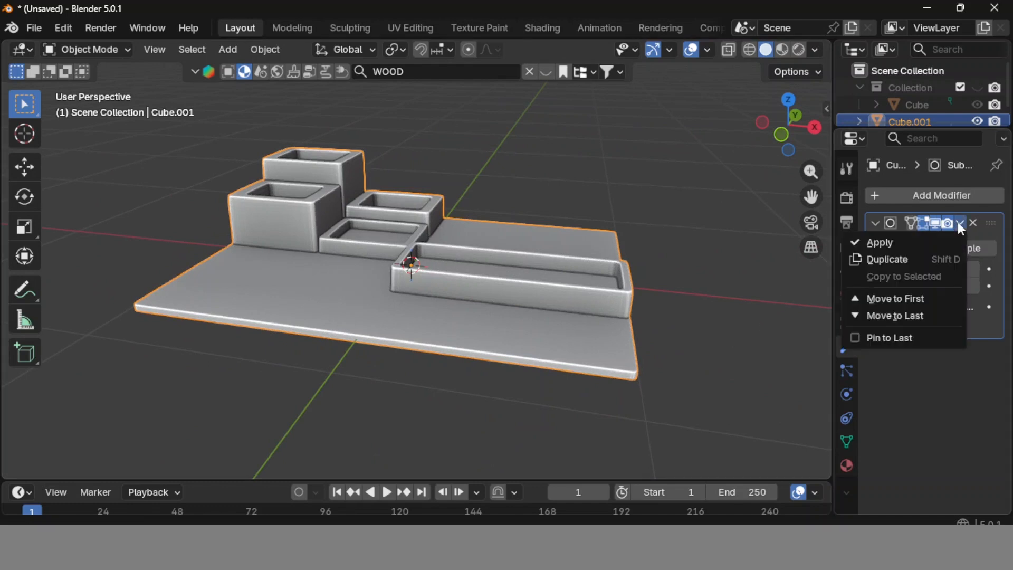
pyautogui.click(929, 241)
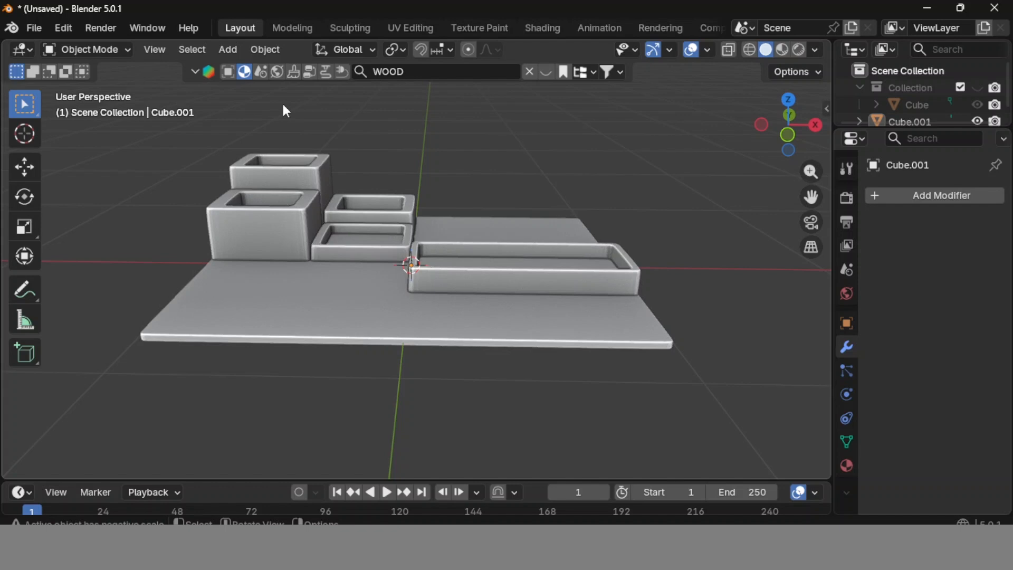
# Search BlenderKit materials for WOOD and apply the dark reddish-brown plank Wood material to the compartment slab.
pyautogui.click(409, 71)
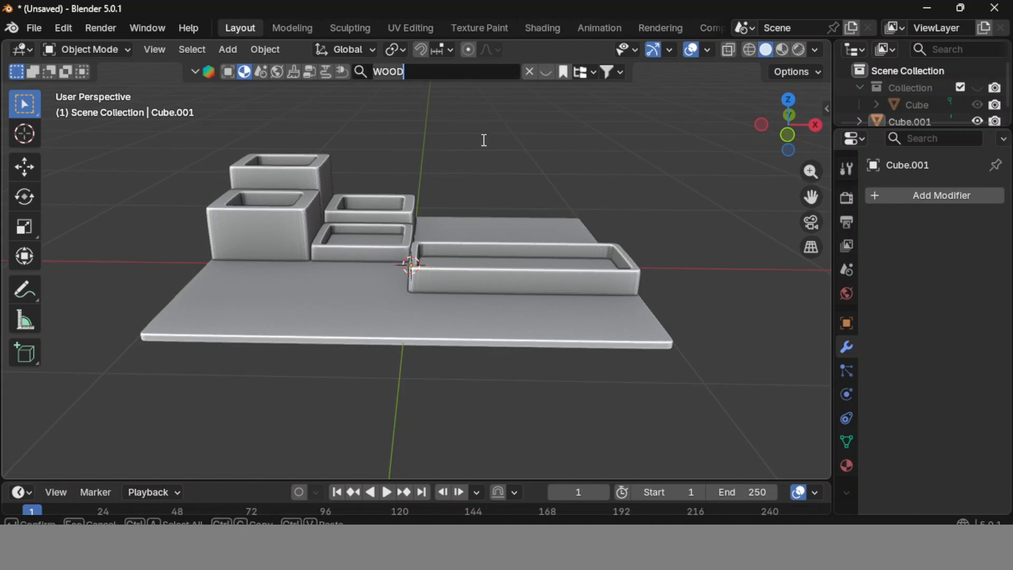
pyautogui.press('Return')
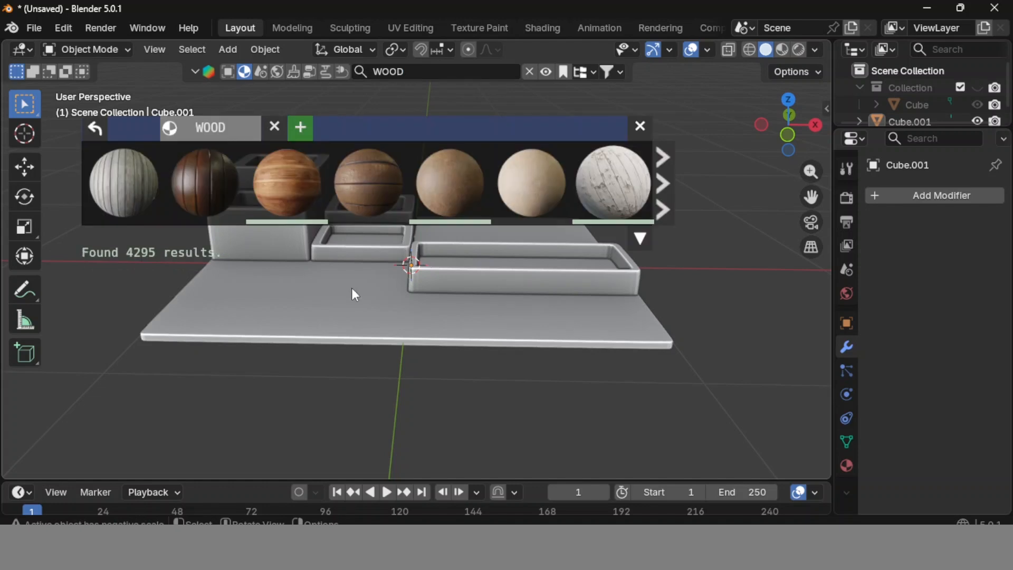
pyautogui.moveTo(215, 189)
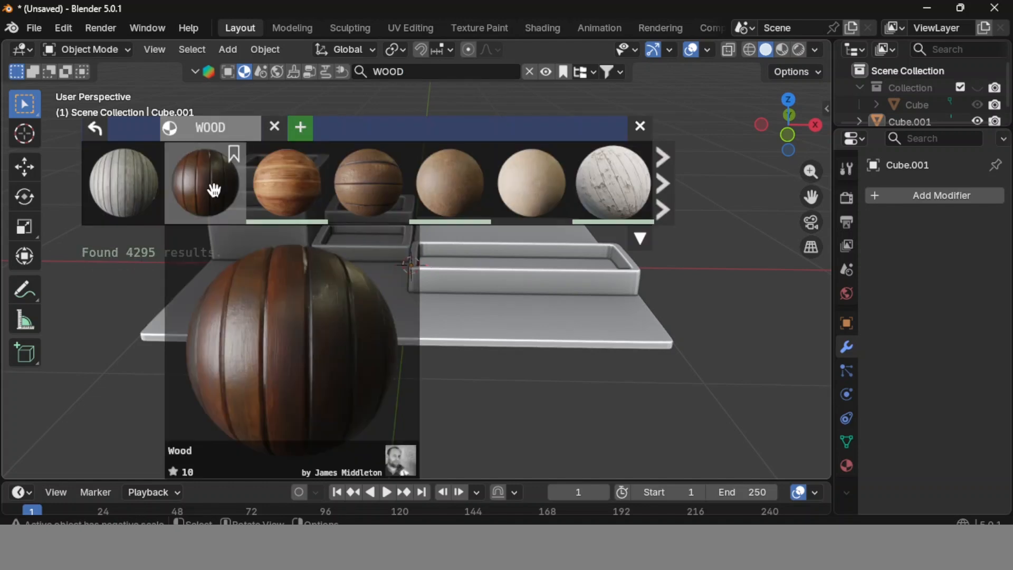
pyautogui.click(213, 190)
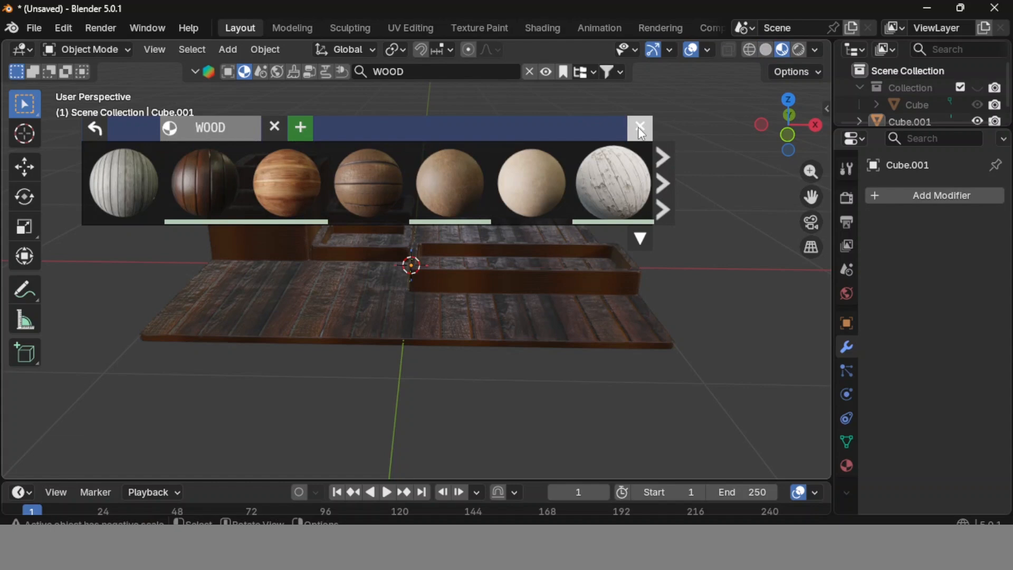
pyautogui.click(640, 129)
# Run the WOOD material search again and replace the compartment slab's material with the light yellowish Wood one.
pyautogui.moveTo(679, 267)
pyautogui.mouseDown(button='middle')
pyautogui.moveTo(571, 301)
pyautogui.moveTo(613, 288)
pyautogui.moveTo(650, 245)
pyautogui.moveTo(694, 265)
pyautogui.mouseUp(button='middle')
pyautogui.click(414, 73)
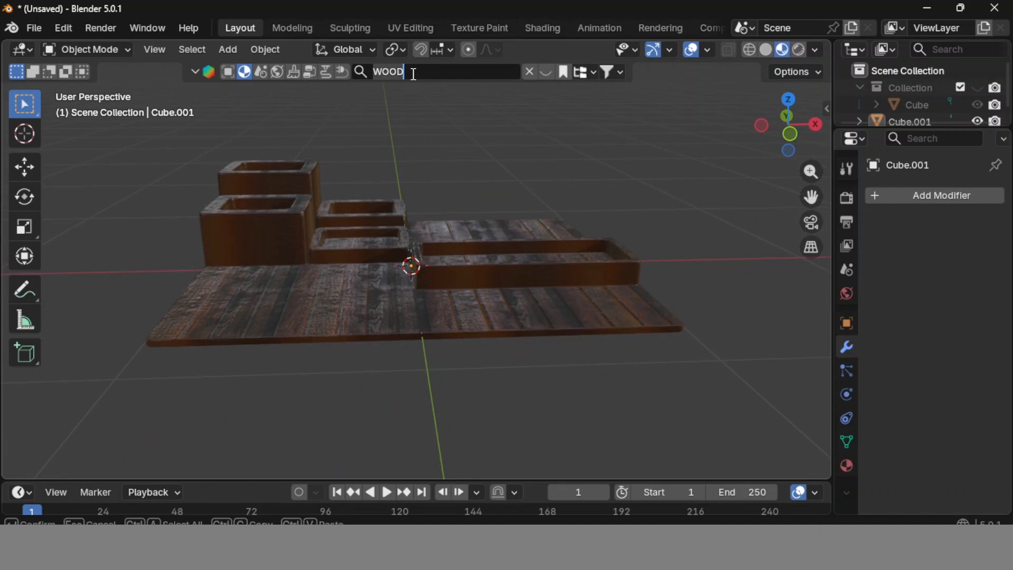
pyautogui.press('Return')
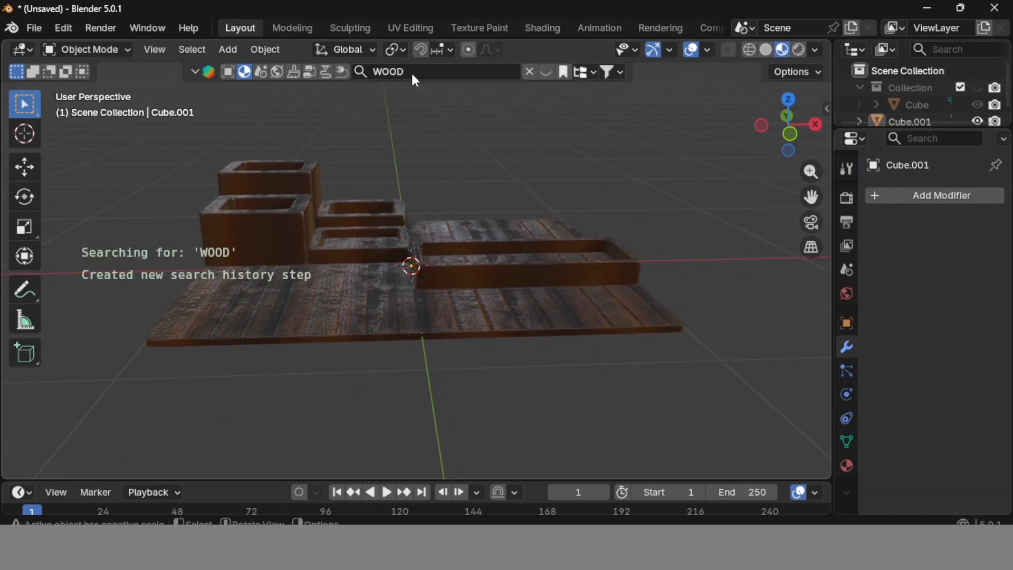
pyautogui.click(613, 172)
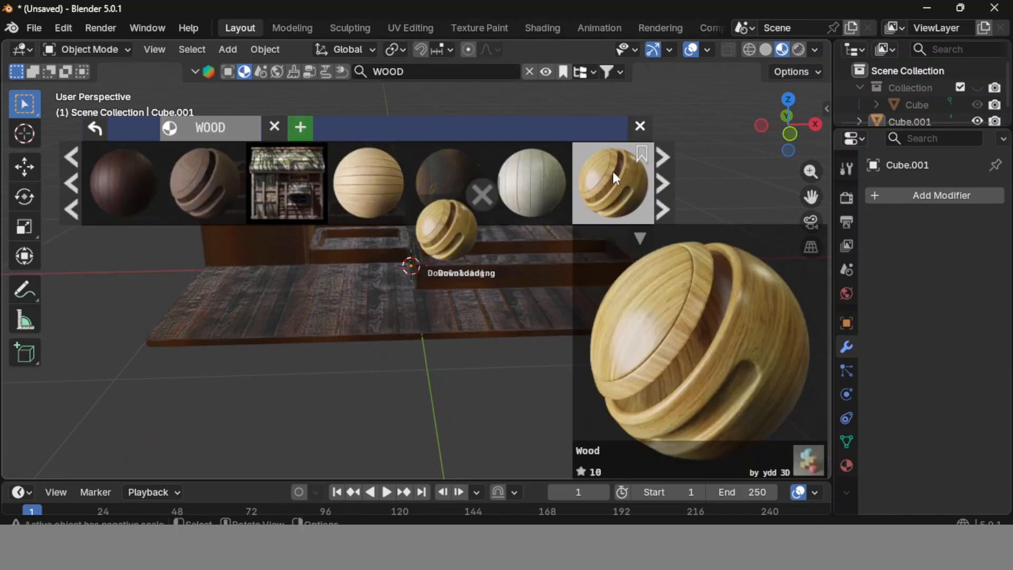
pyautogui.moveTo(615, 327); pyautogui.dragTo(669, 367, button='middle')
pyautogui.click(647, 334)
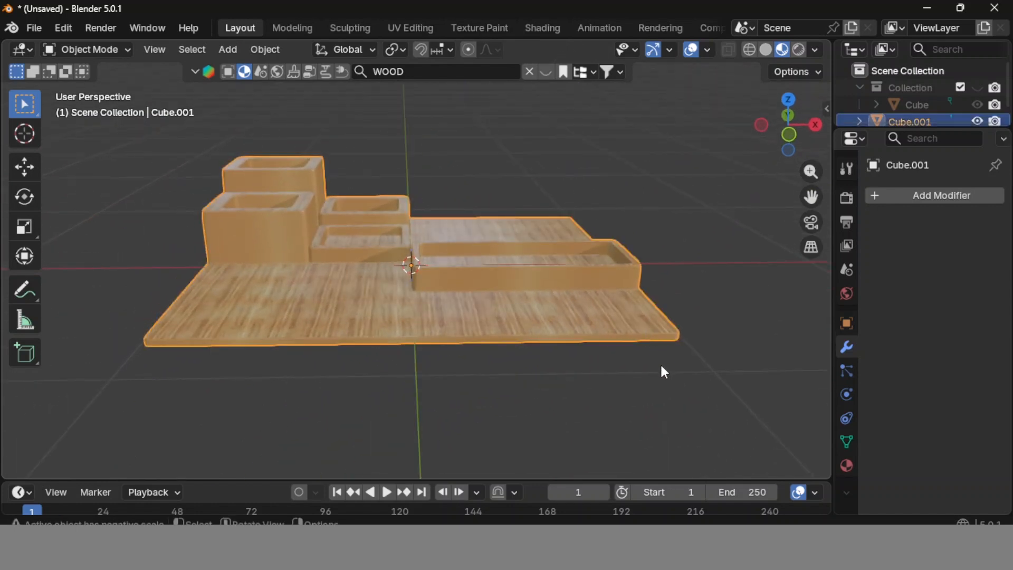
# Scale the compartment slab down to desk-organizer size and make the hidden table visible again.
pyautogui.press('s')
pyautogui.click(460, 294)
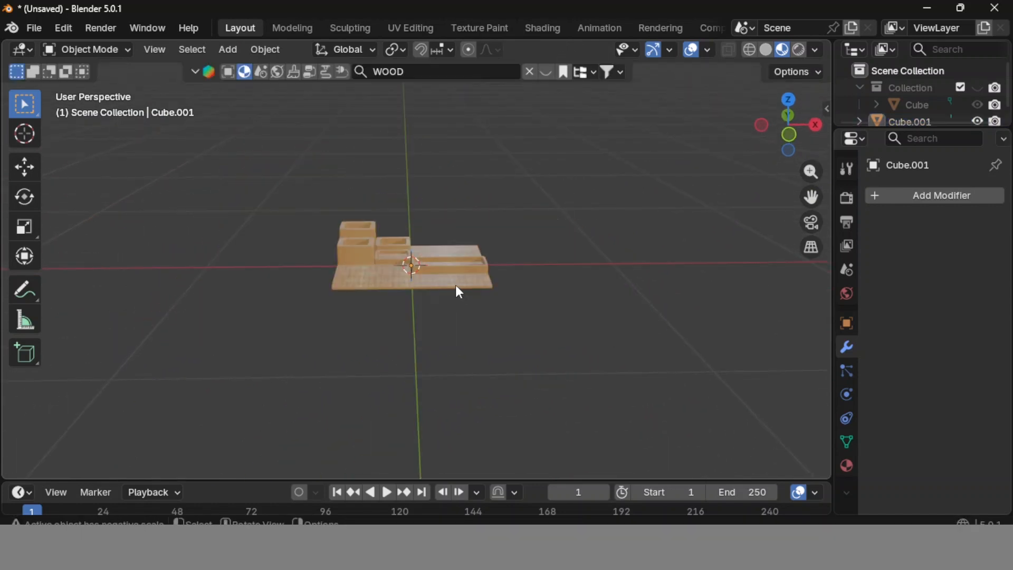
pyautogui.moveTo(527, 324); pyautogui.dragTo(513, 351, button='middle')
pyautogui.scroll(1, 510, 345)
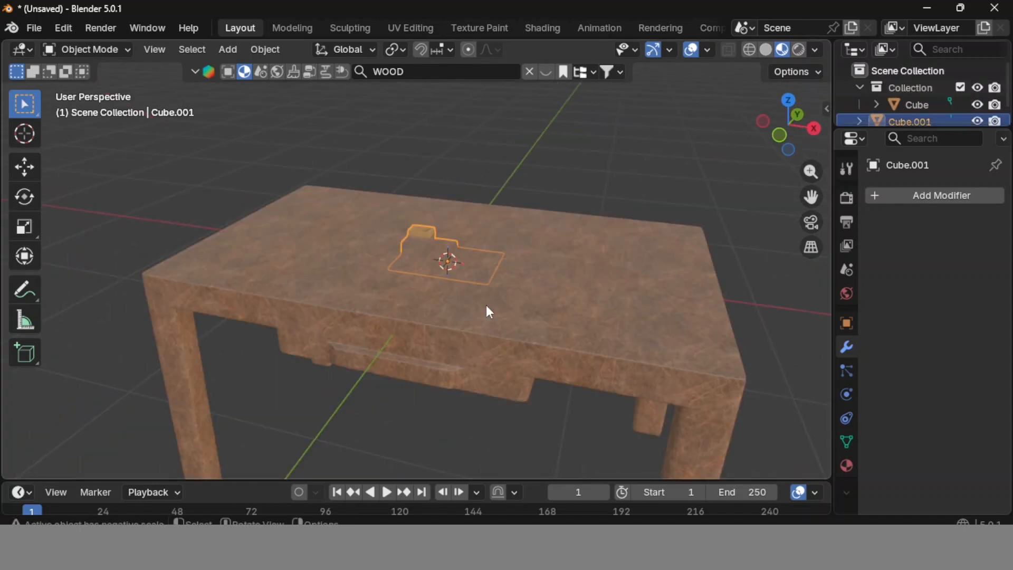
# Raise the compartment slab about 0.3 m onto the tabletop and, in top view, place it near the table's back-left corner.
pyautogui.press('g')
pyautogui.press('z')
pyautogui.click(485, 265)
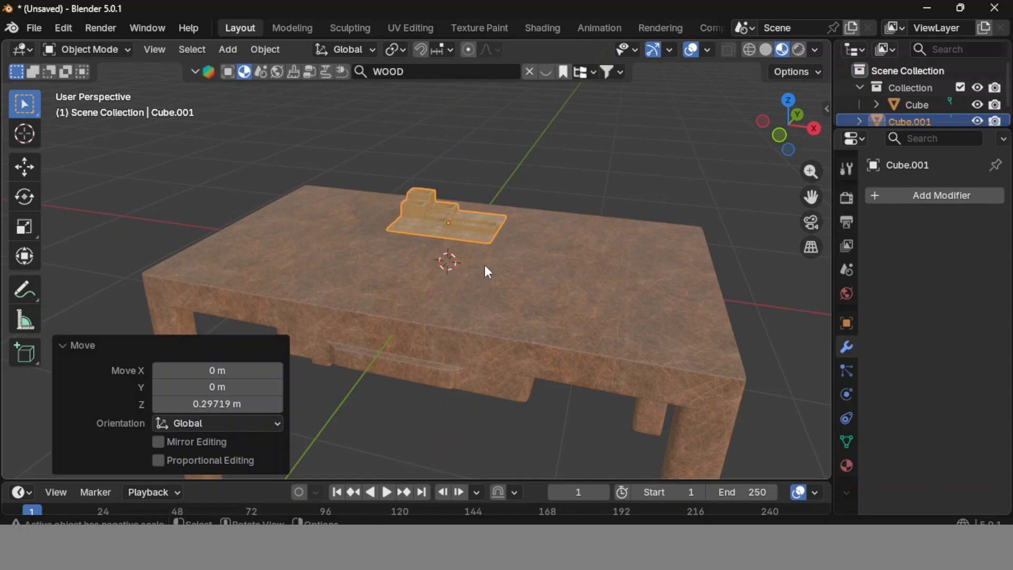
pyautogui.press('KP_7')
pyautogui.press('g')
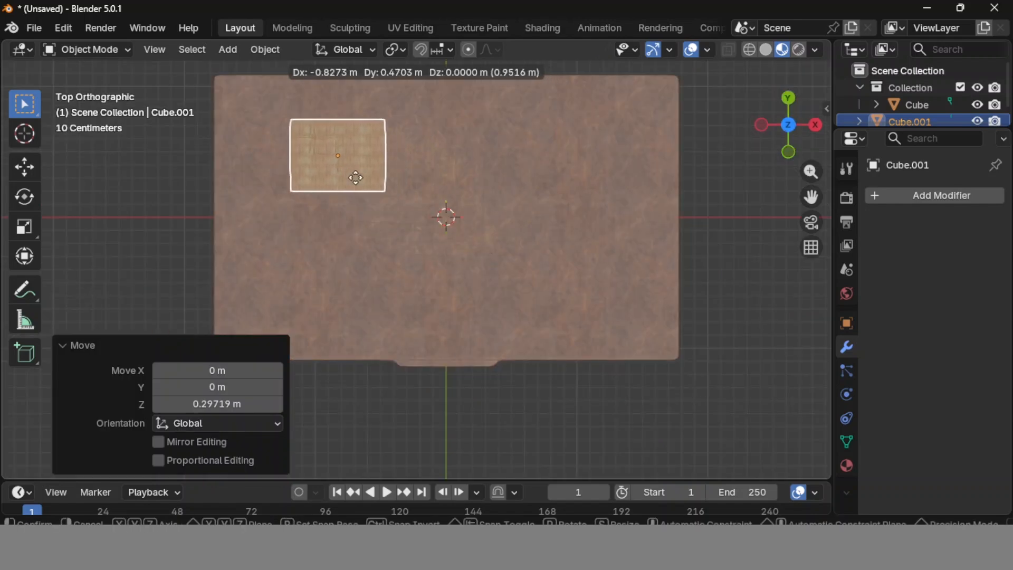
pyautogui.click(319, 162)
# Add a mesh plane at the world origin and scale it by 7.
pyautogui.moveTo(375, 208); pyautogui.dragTo(459, 369, button='middle')
pyautogui.moveTo(515, 394); pyautogui.dragTo(541, 413, button='middle')
pyautogui.scroll(-3, 541, 414)
pyautogui.scroll(2, 528, 417)
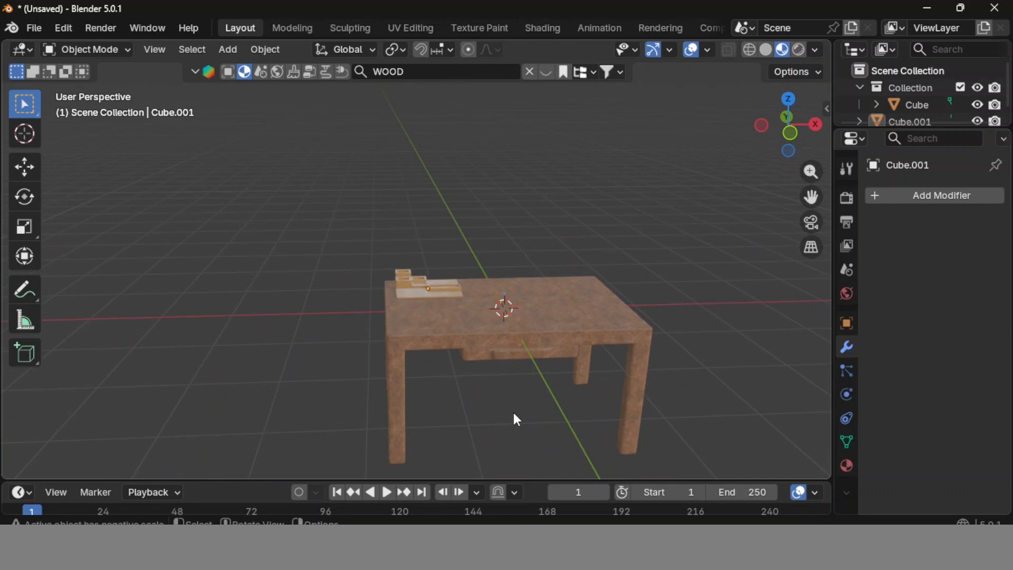
pyautogui.keyDown('shift'); pyautogui.moveTo(514, 413); pyautogui.dragTo(427, 326, button='middle'); pyautogui.keyUp('shift')
pyautogui.scroll(2, 427, 326)
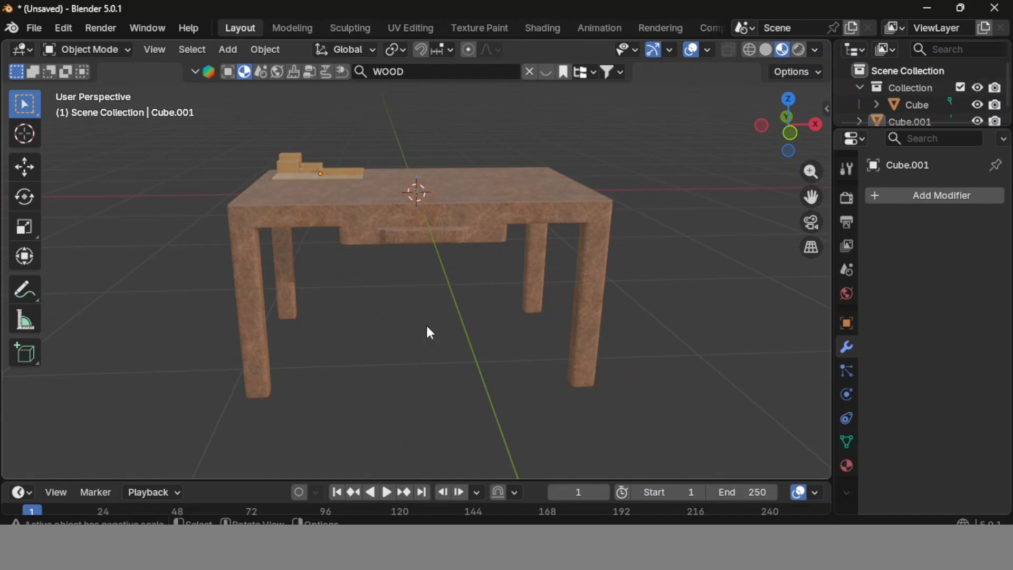
pyautogui.hotkey('shift', 'a')
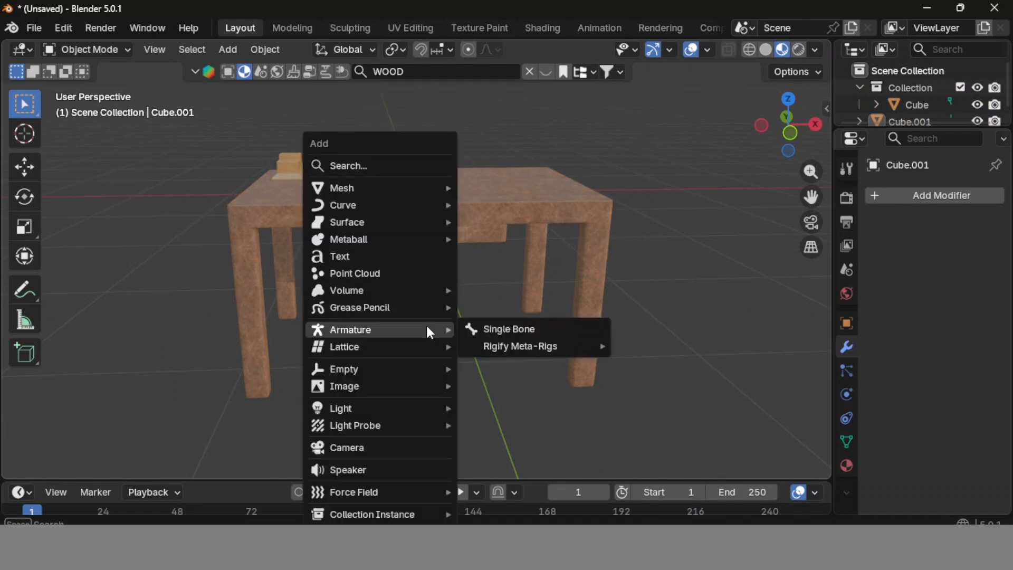
pyautogui.moveTo(401, 188)
pyautogui.click(512, 188)
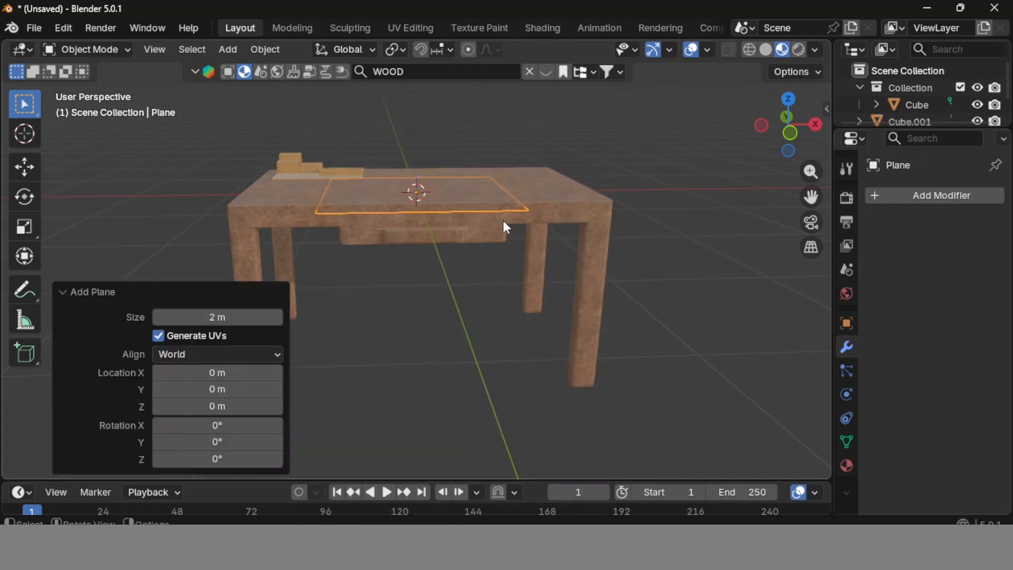
pyautogui.write('s')
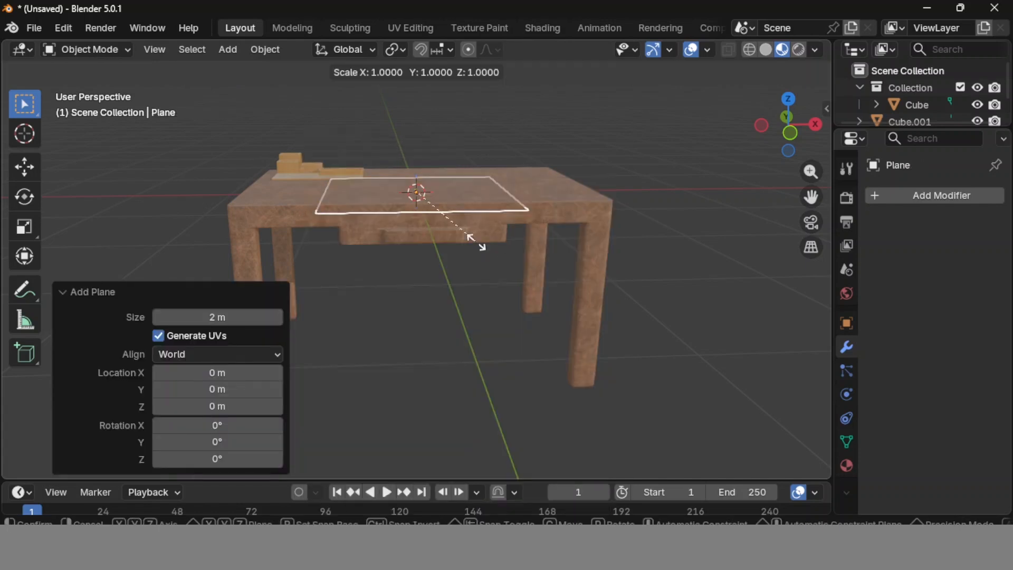
pyautogui.write('7')
pyautogui.press('Return')
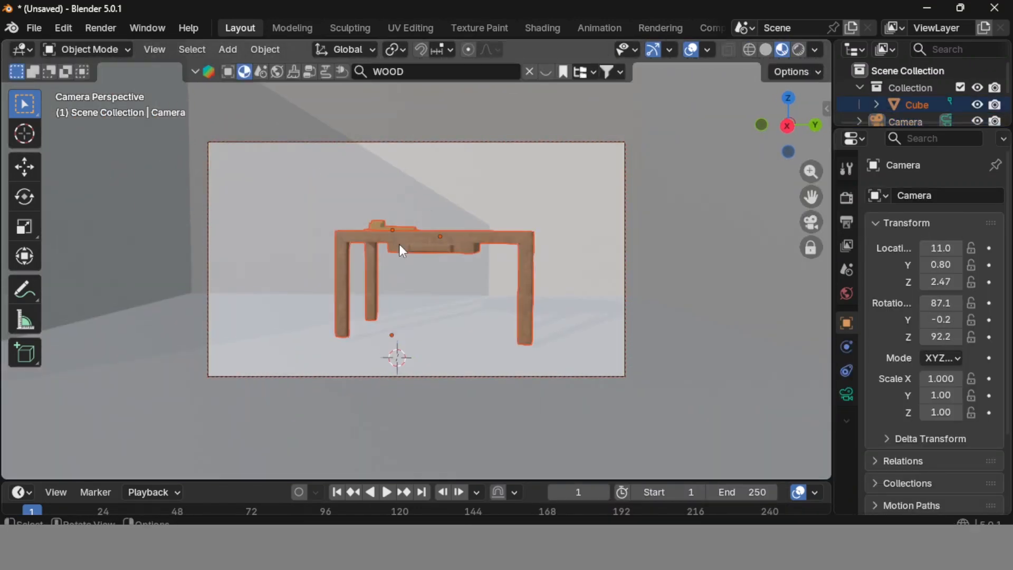
# Adjust the camera view so it frames the table and slab from slightly above inside the room.
pyautogui.press('r')
pyautogui.press('y')
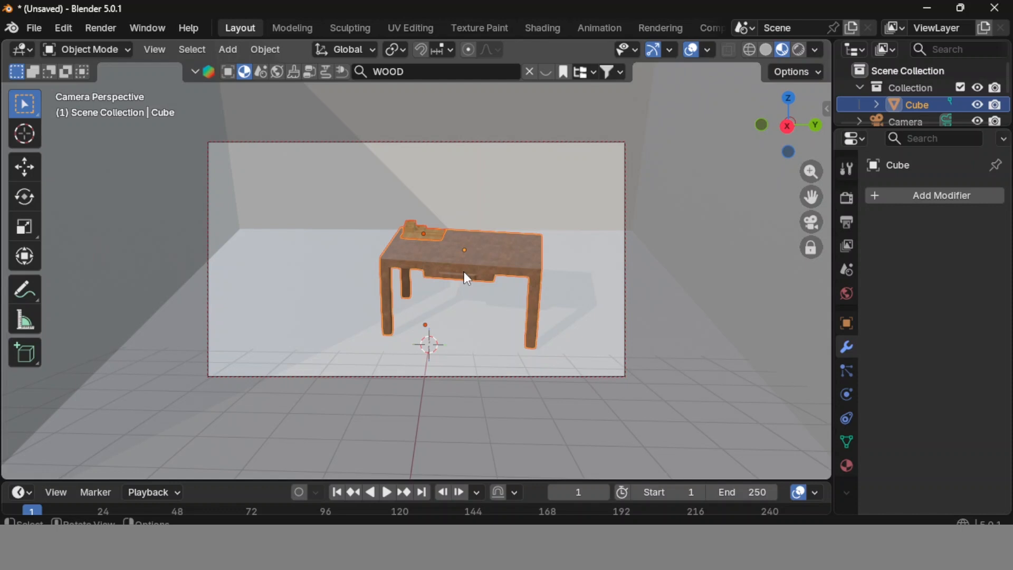
pyautogui.click(155, 49)
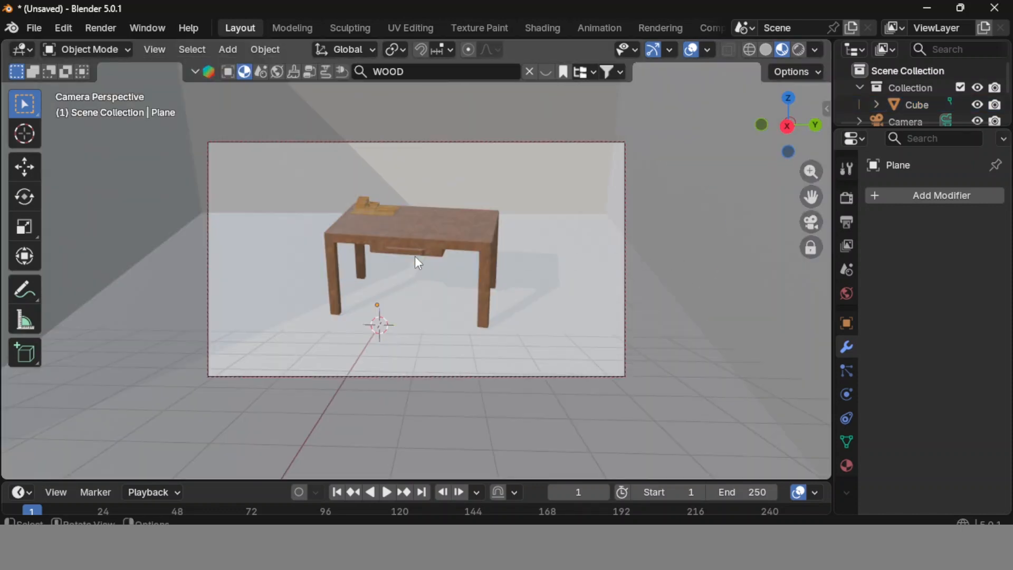
# Inspect the light-coloured multi-compartment organizer from above and from the side in the maximized viewport.
pyautogui.press('space')
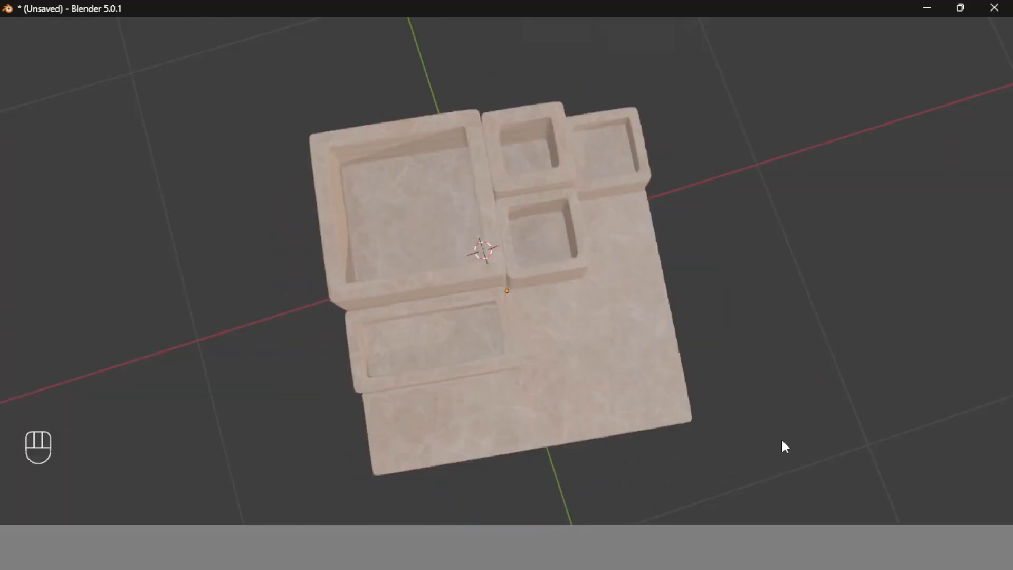
pyautogui.moveTo(781, 439); pyautogui.dragTo(741, 318, button='middle')
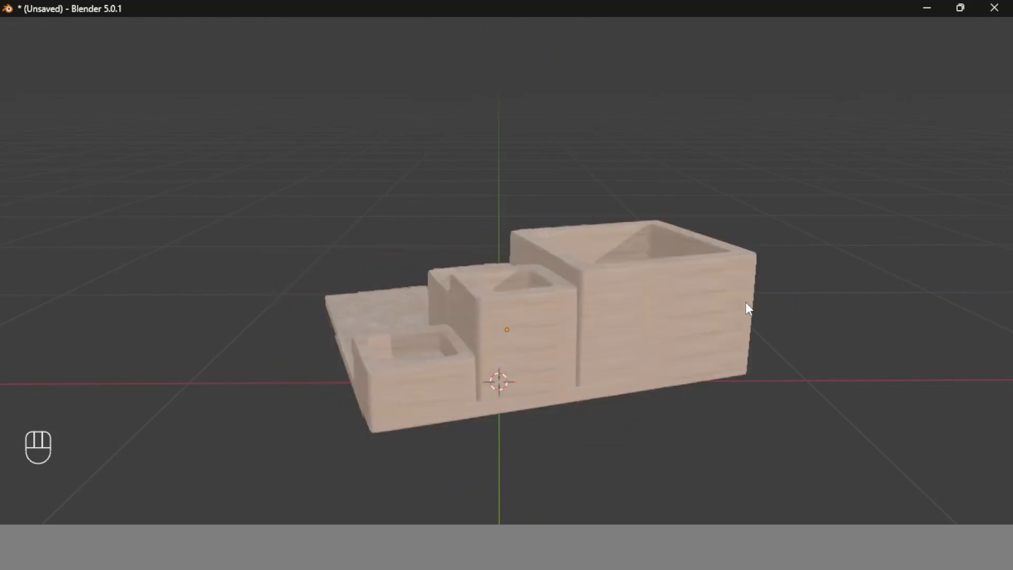